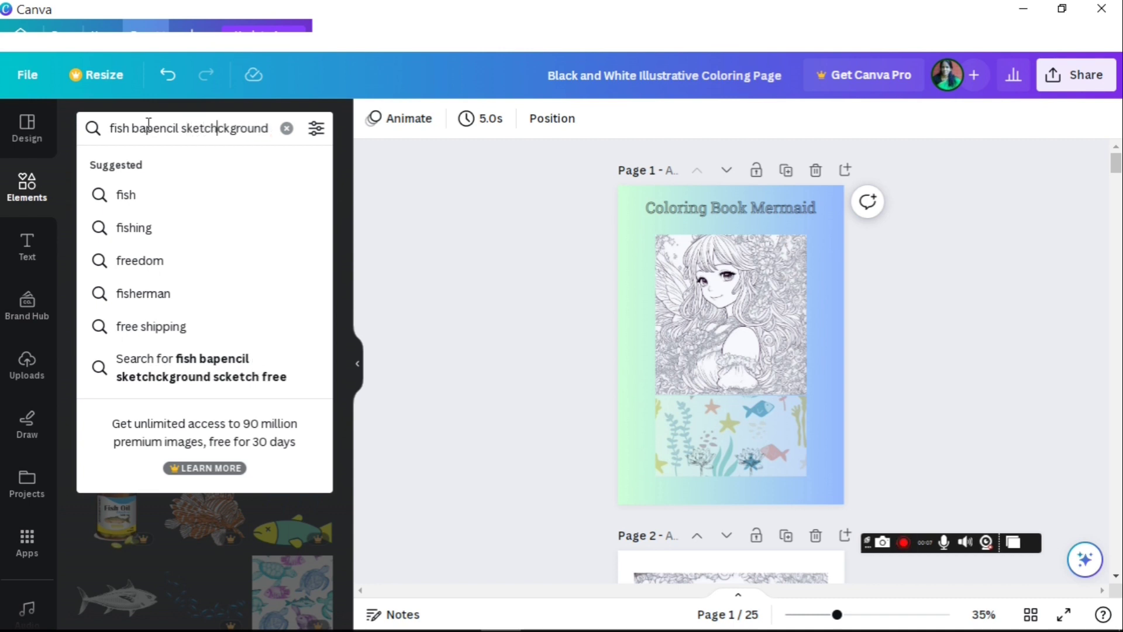
# Step: Search Elements for 'pencil sketch mermaid' graphics, then bring up the Text panel
pyautogui.press('Delete')
pyautogui.press('Delete')
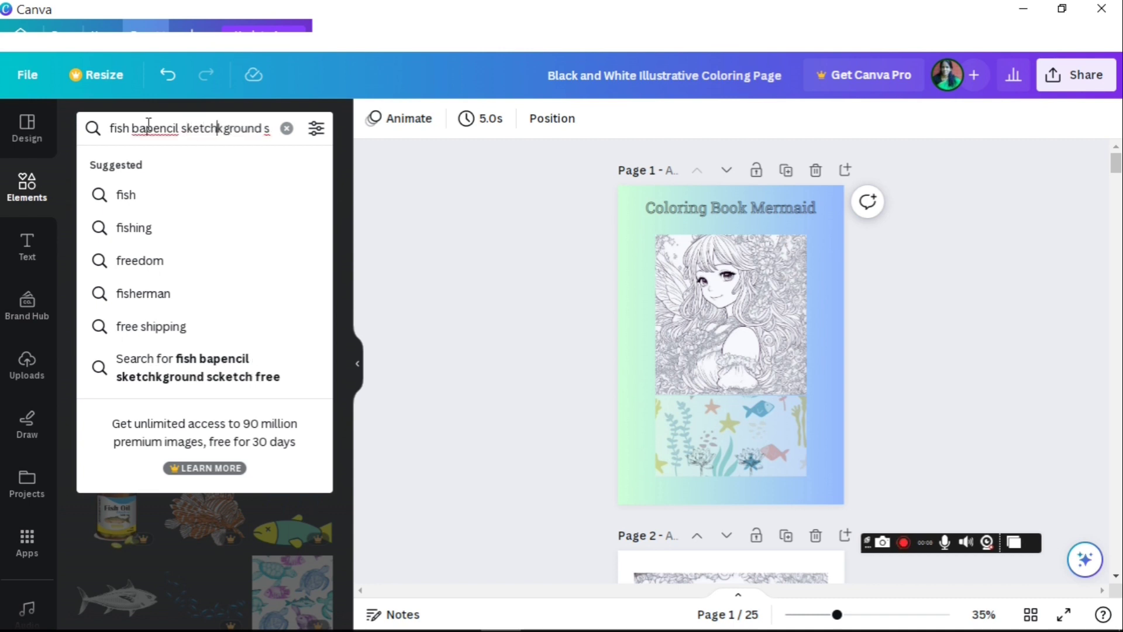
pyautogui.press('Delete')
pyautogui.press('Delete')
pyautogui.press('Delete')
pyautogui.press('Delete')
pyautogui.press('Delete')
pyautogui.press('Delete')
pyautogui.press('Delete')
pyautogui.press('Delete')
pyautogui.press('Delete')
pyautogui.press('Delete')
pyautogui.press('Delete')
pyautogui.press('Delete')
pyautogui.press('Delete')
pyautogui.press('Delete')
pyautogui.press('Delete')
pyautogui.press('Delete')
pyautogui.press('Delete')
pyautogui.press('Delete')
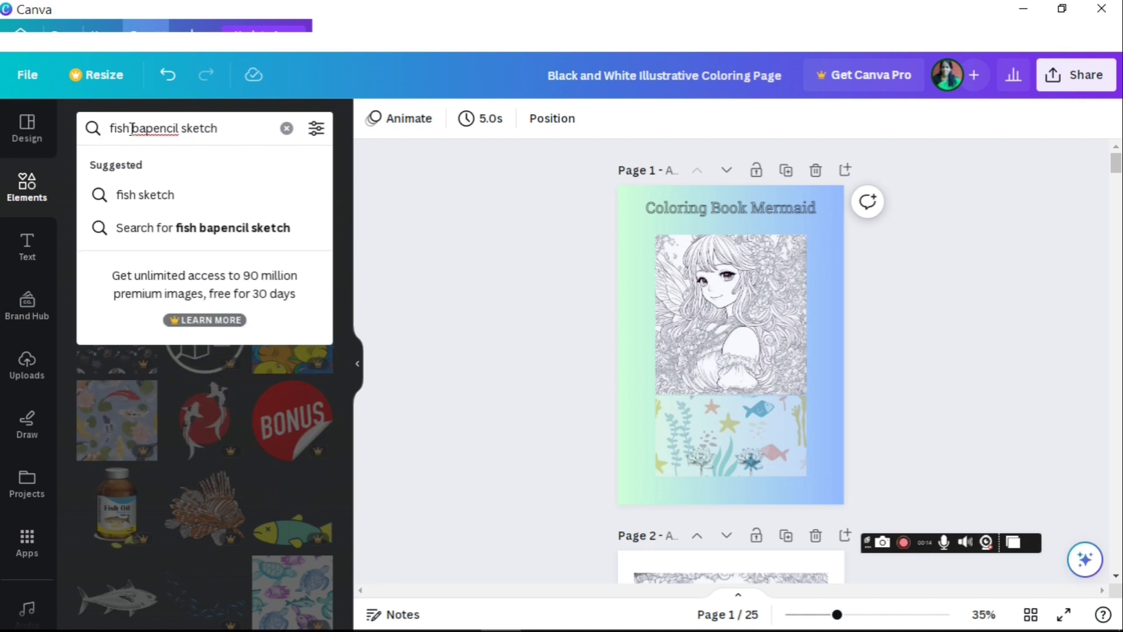
pyautogui.moveTo(129, 128); pyautogui.dragTo(78, 130)
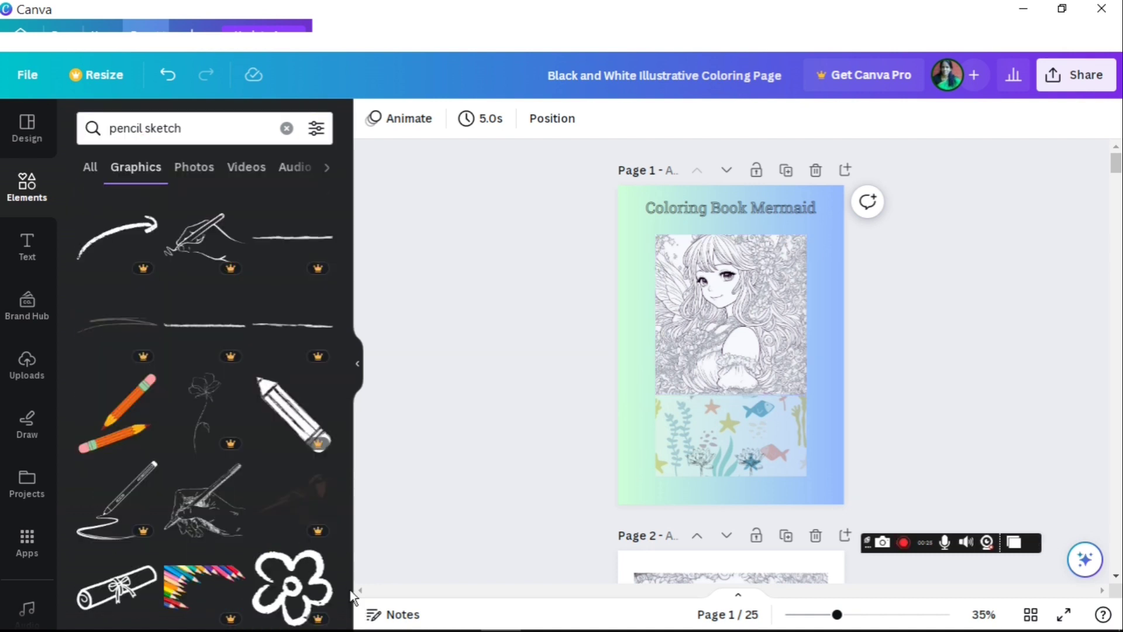
pyautogui.scroll(-2, 349, 593)
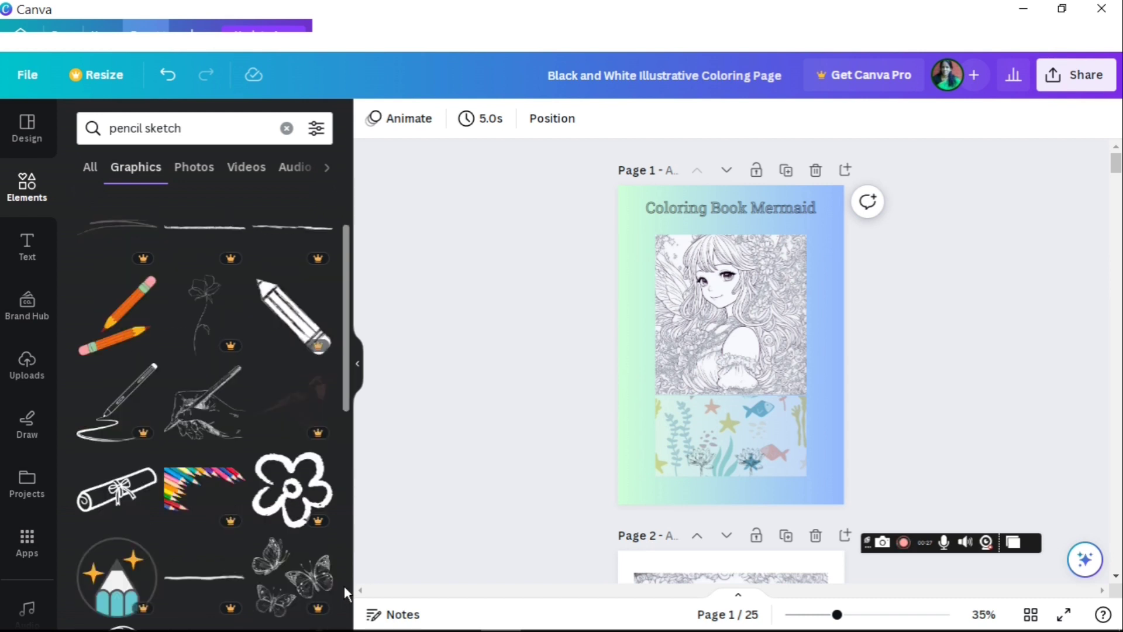
pyautogui.click(187, 133)
pyautogui.write('m')
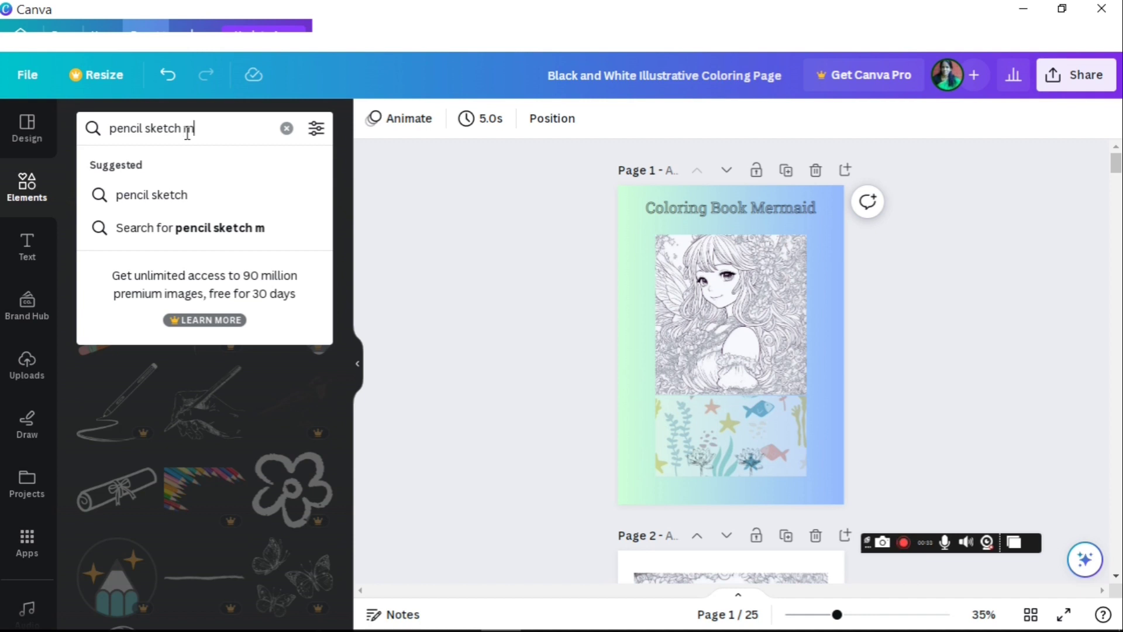
pyautogui.write('ermaid')
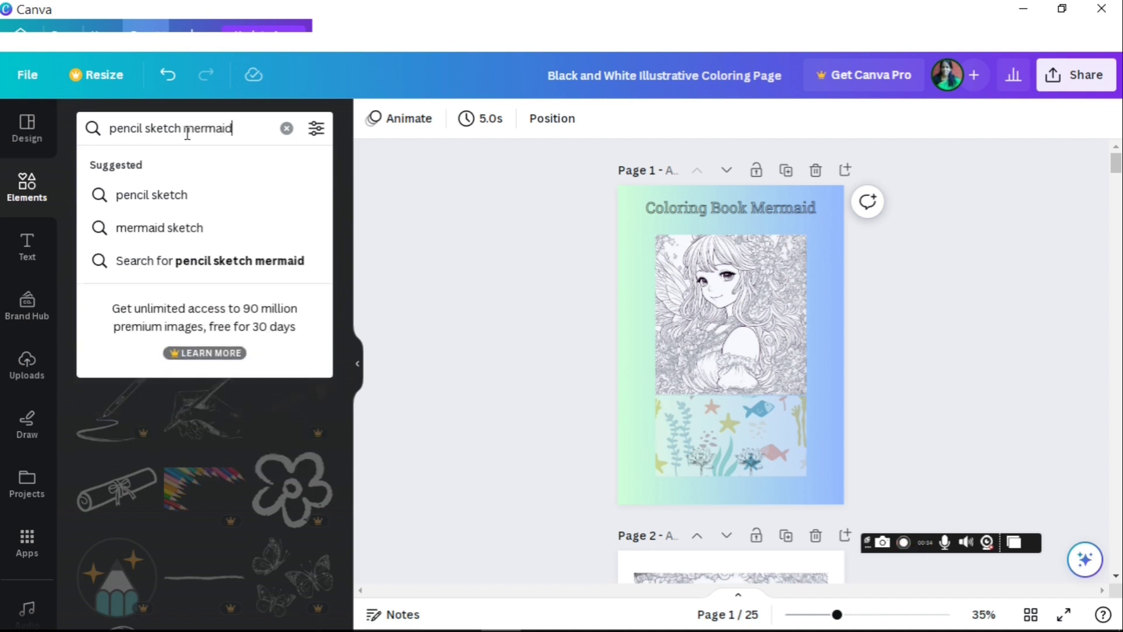
pyautogui.press('Return')
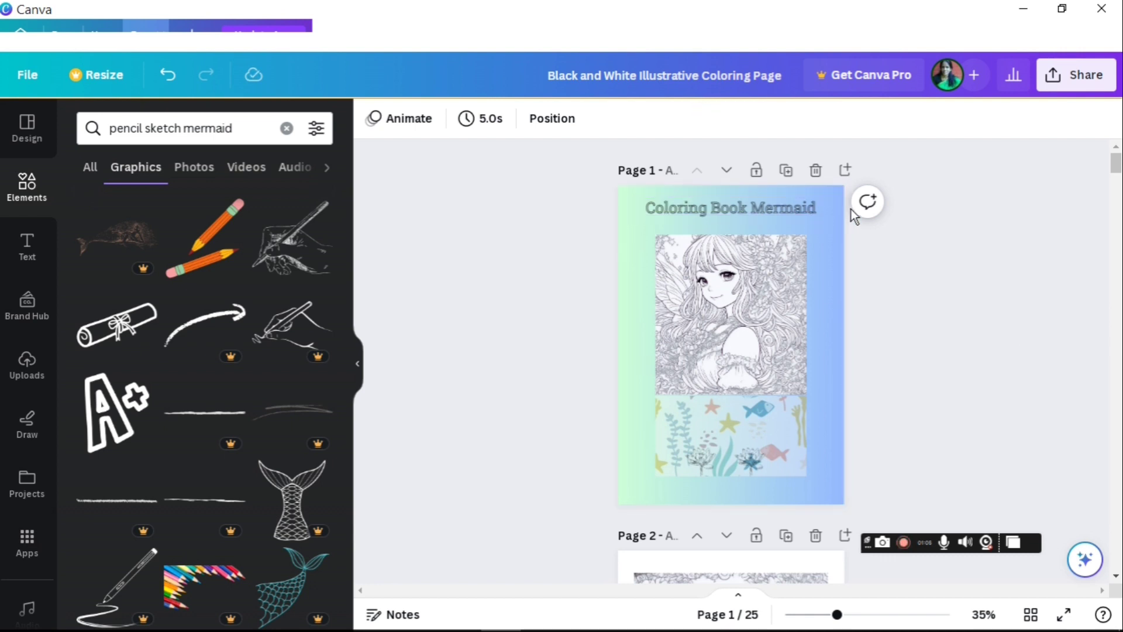
pyautogui.click(28, 247)
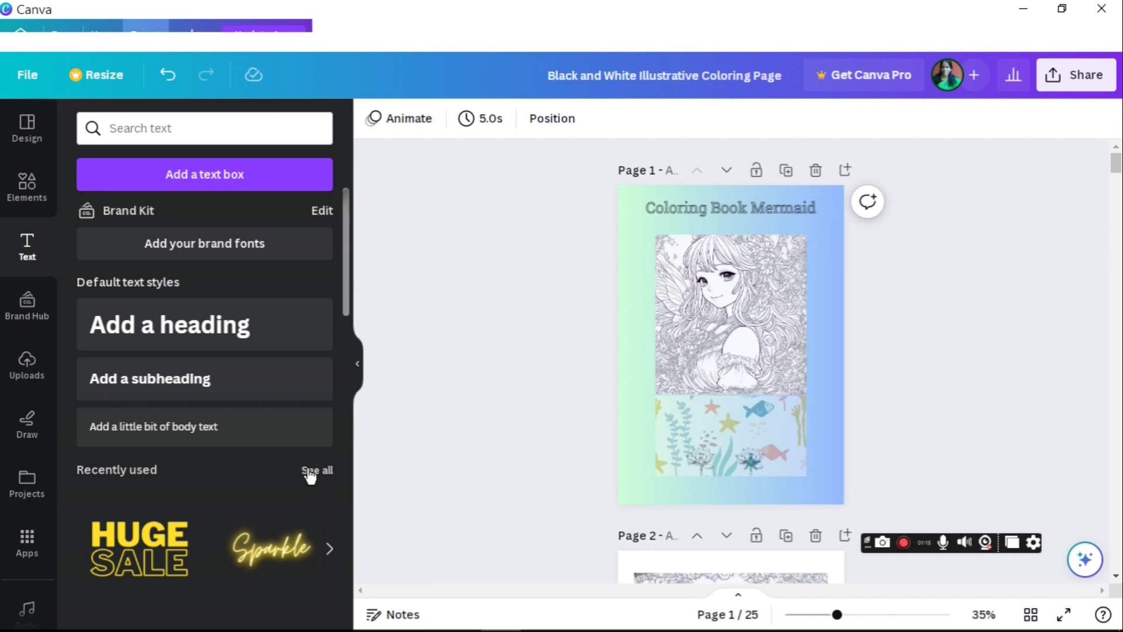
# Step: From Uploads, browse Desktop > coloring book in the file picker and cancel without uploading
pyautogui.click(27, 362)
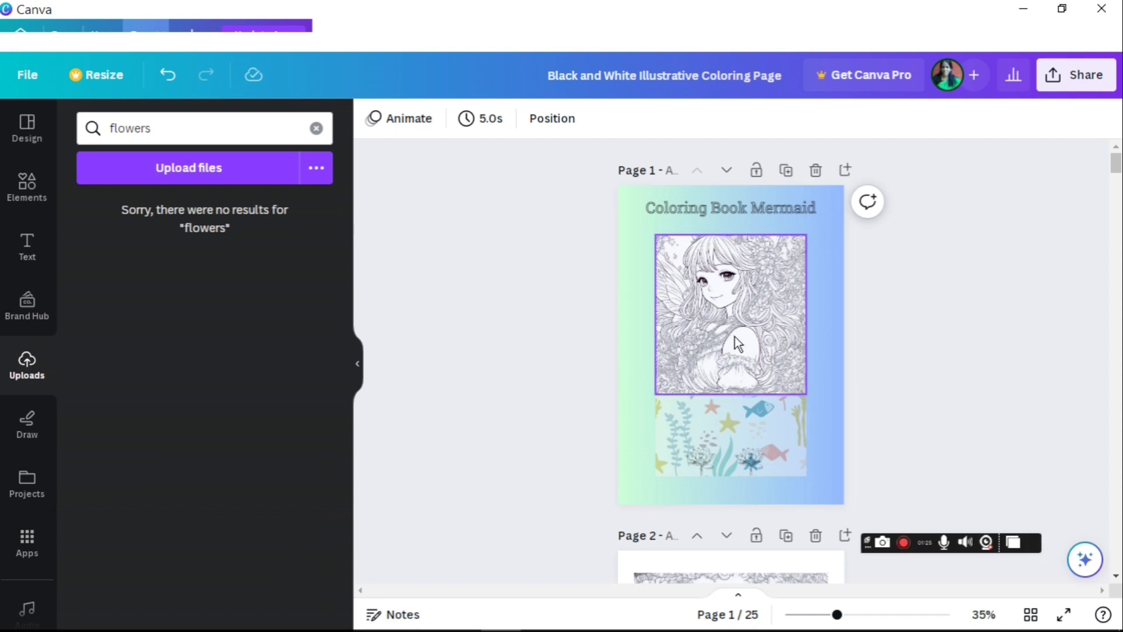
pyautogui.click(194, 171)
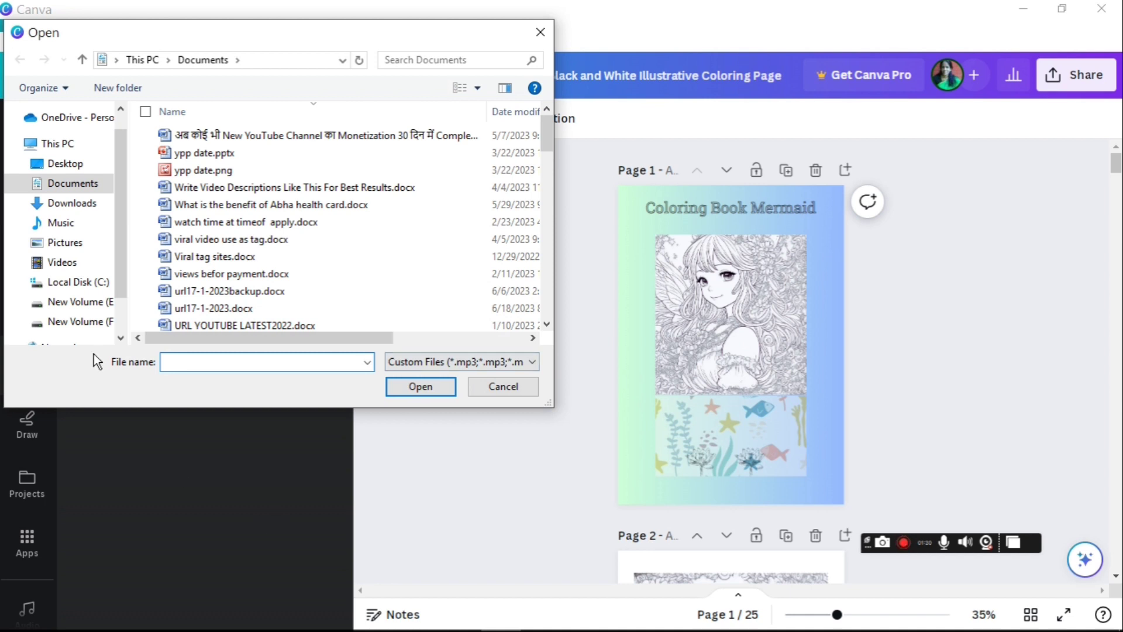
pyautogui.click(50, 170)
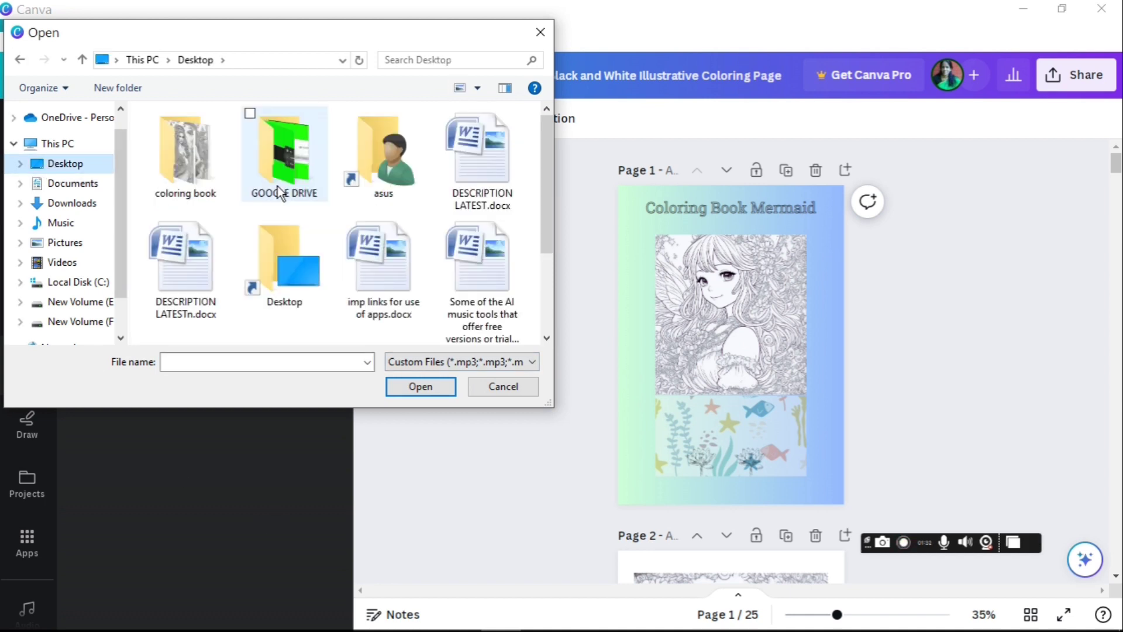
pyautogui.click(178, 168)
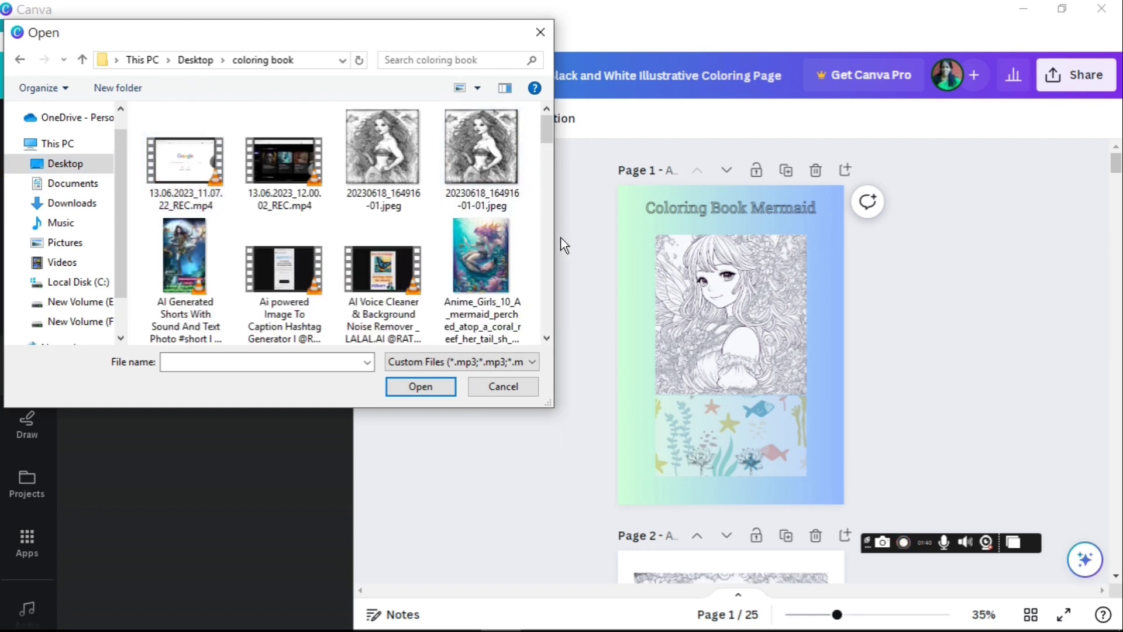
pyautogui.scroll(-2, 546, 282)
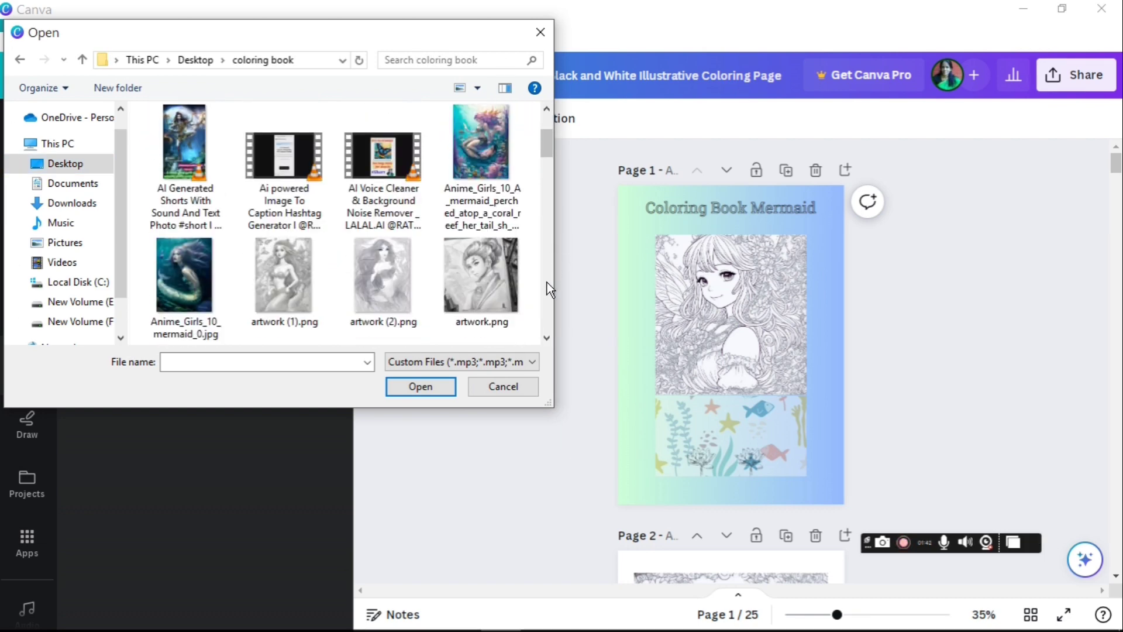
pyautogui.scroll(-3, 546, 282)
pyautogui.scroll(-2, 547, 282)
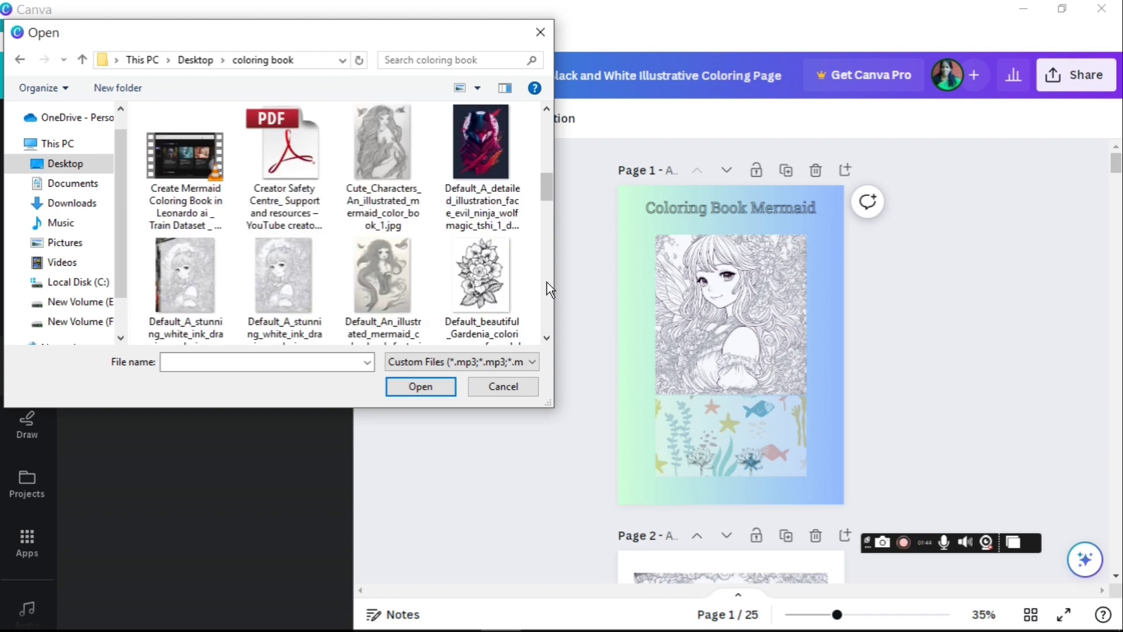
pyautogui.scroll(-2, 546, 287)
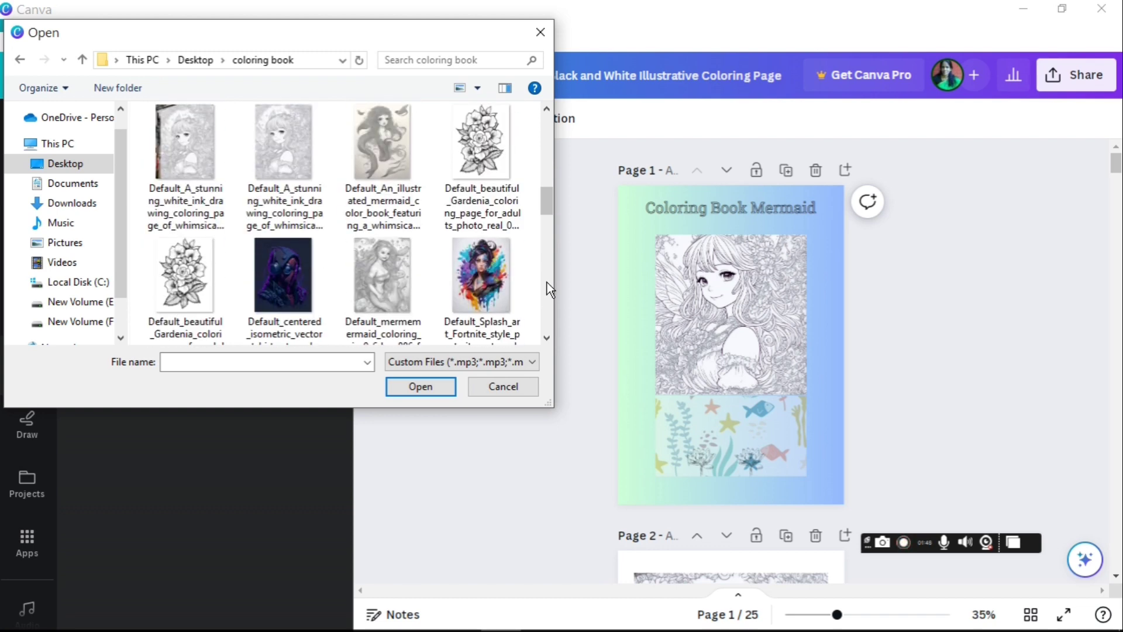
pyautogui.click(504, 386)
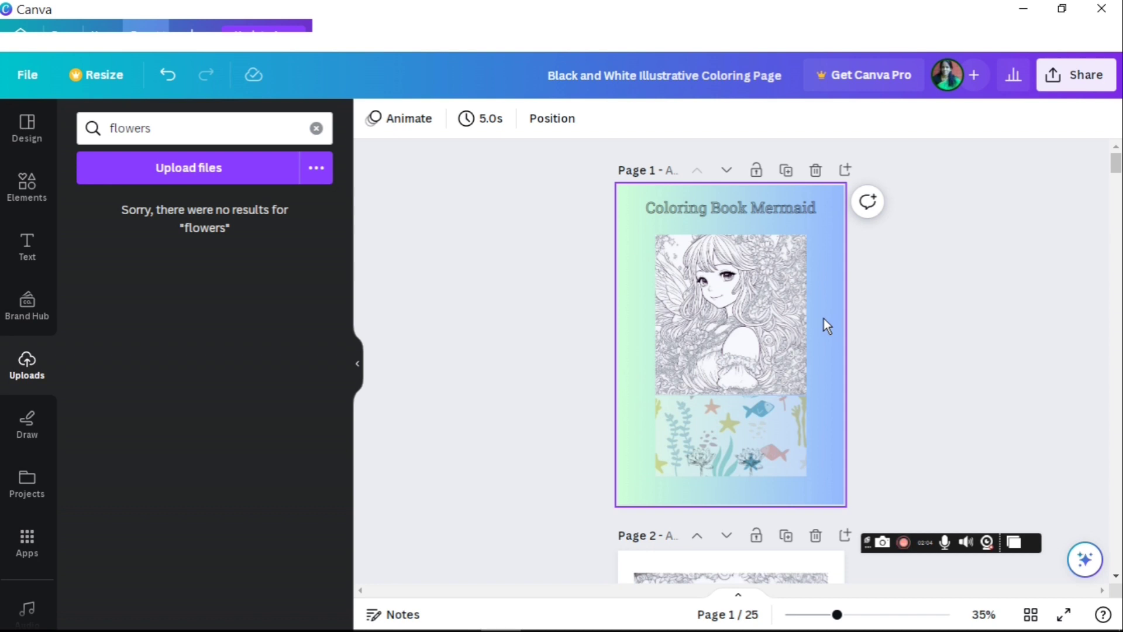
# Step: Check page 1's background and mermaid illustration, then start a 'mermaid background' Elements search
pyautogui.click(626, 453)
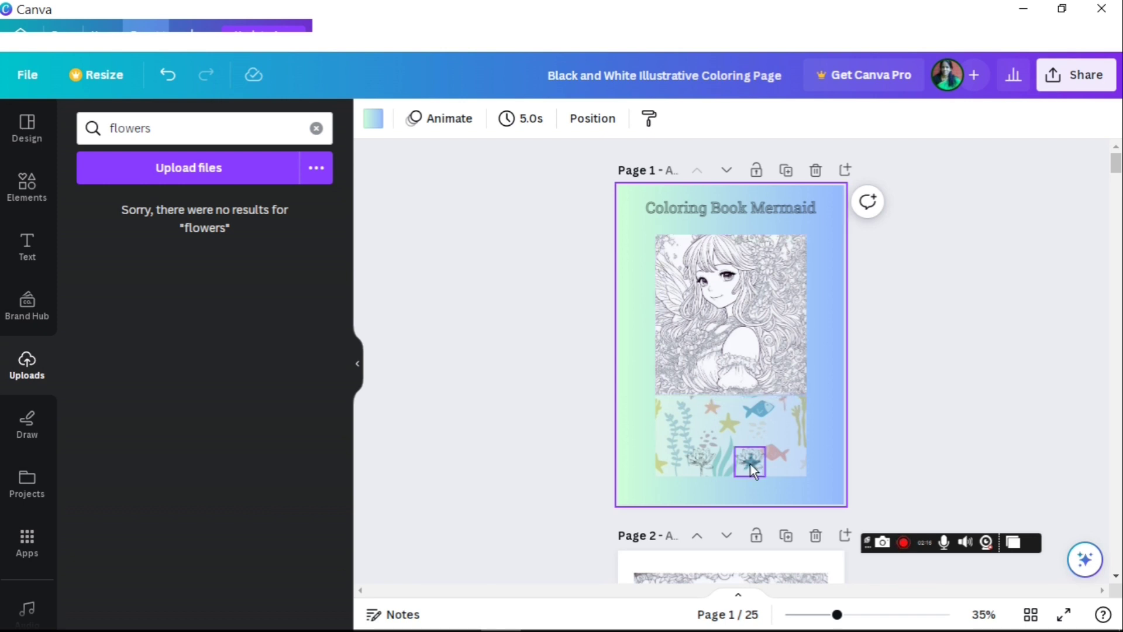
pyautogui.click(736, 316)
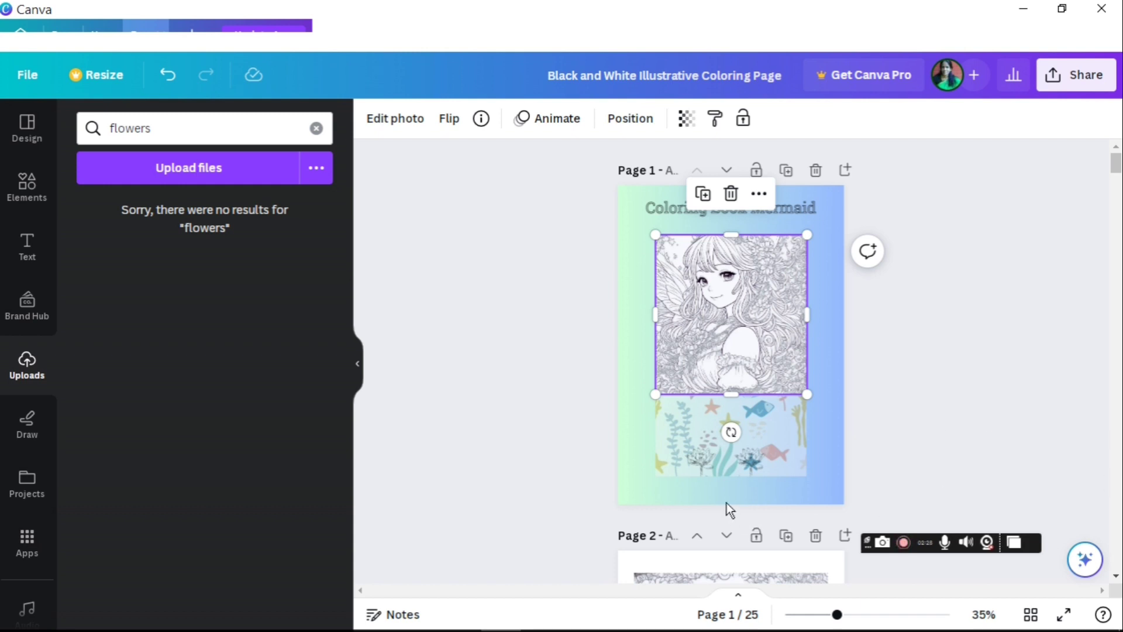
pyautogui.click(1010, 269)
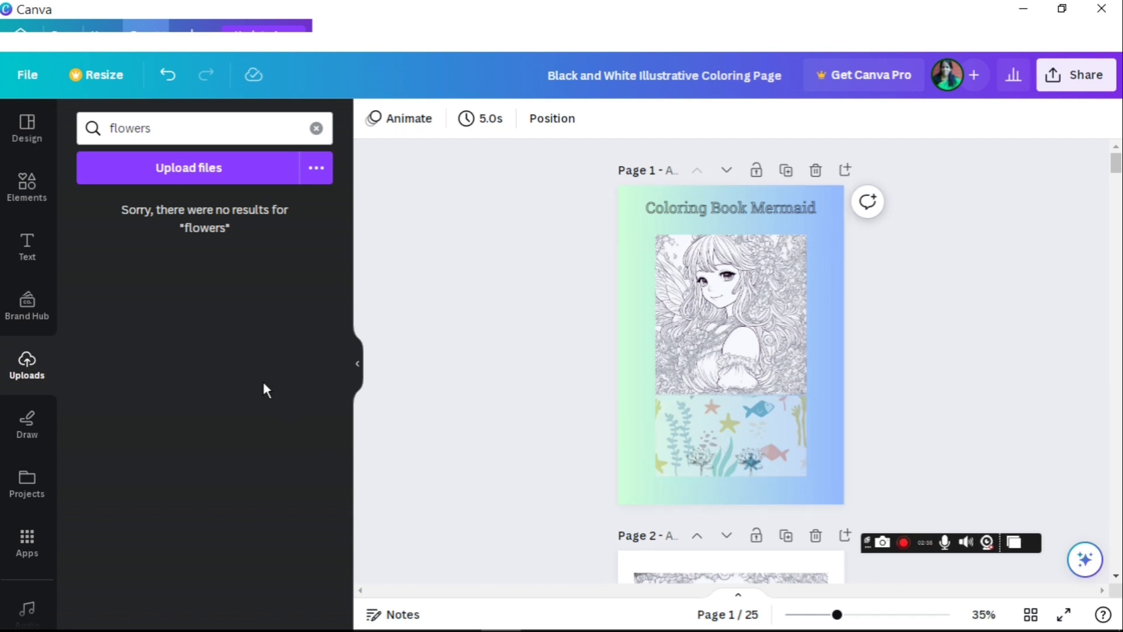
pyautogui.click(181, 125)
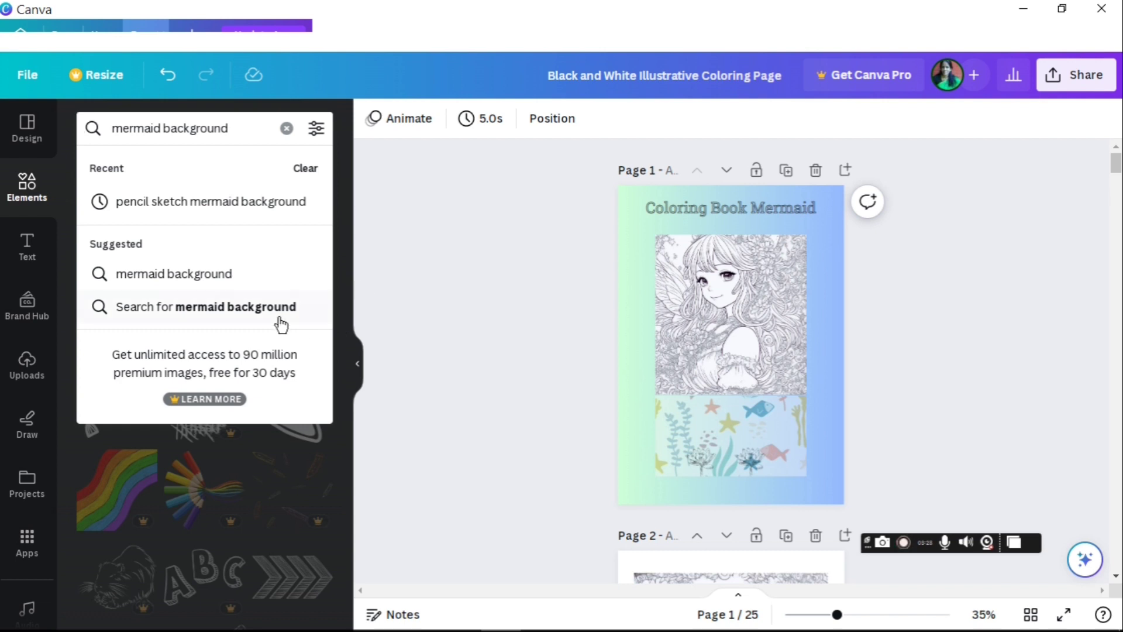
# Step: Run the 'mermaid background' search, browse the Graphics results, and scroll to Page 2
pyautogui.click(240, 307)
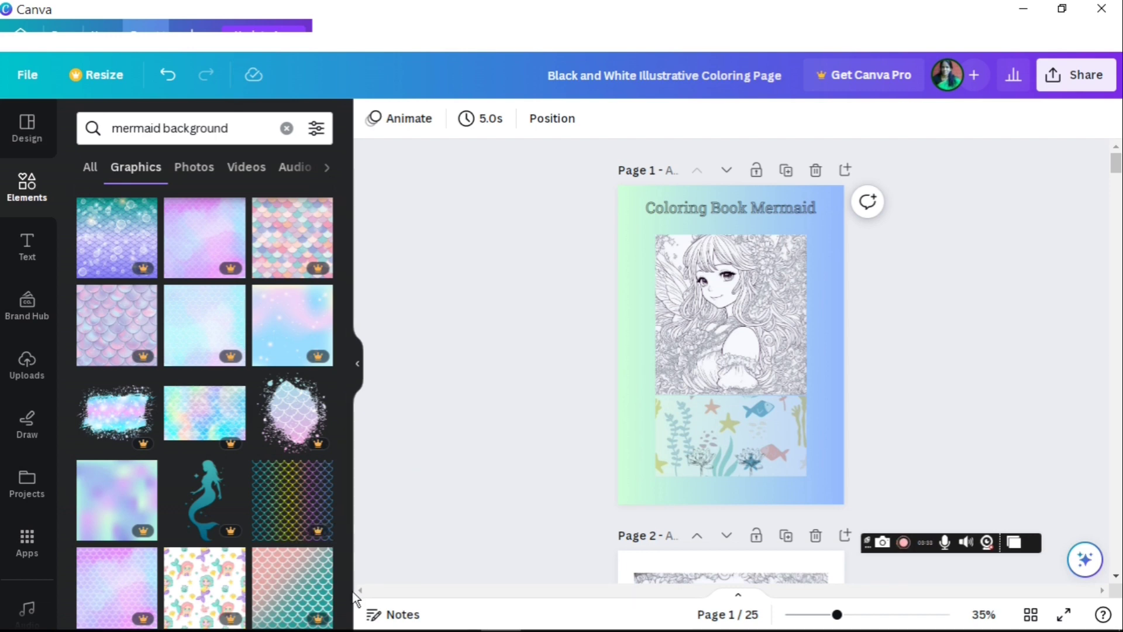
pyautogui.scroll(-2, 345, 596)
pyautogui.scroll(-5, 347, 603)
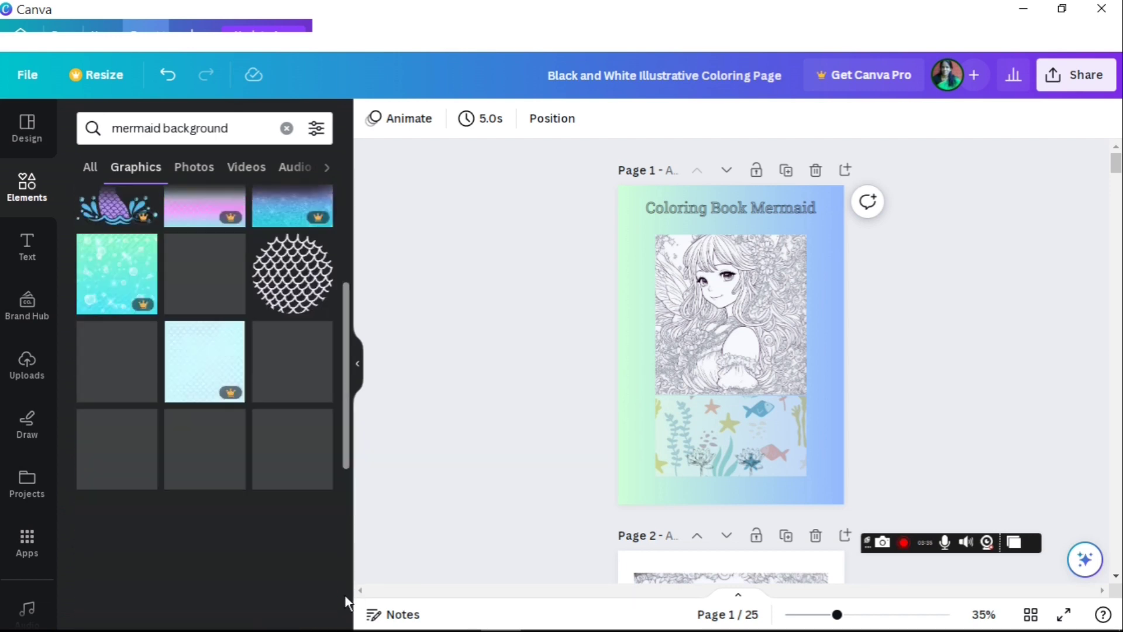
pyautogui.scroll(-2, 348, 603)
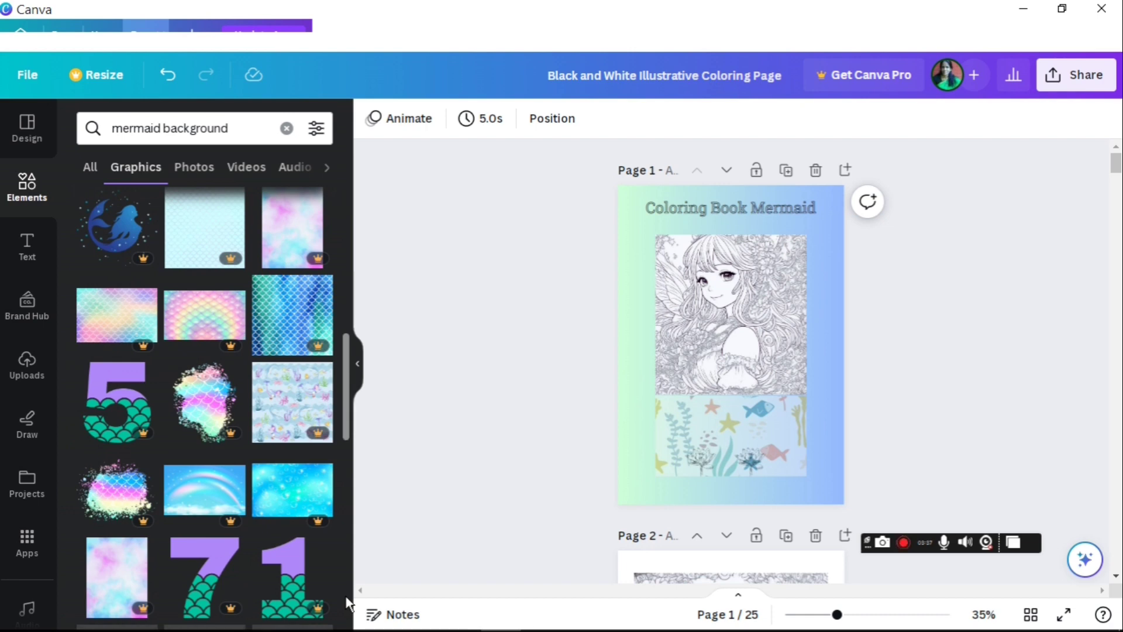
pyautogui.scroll(-4, 348, 602)
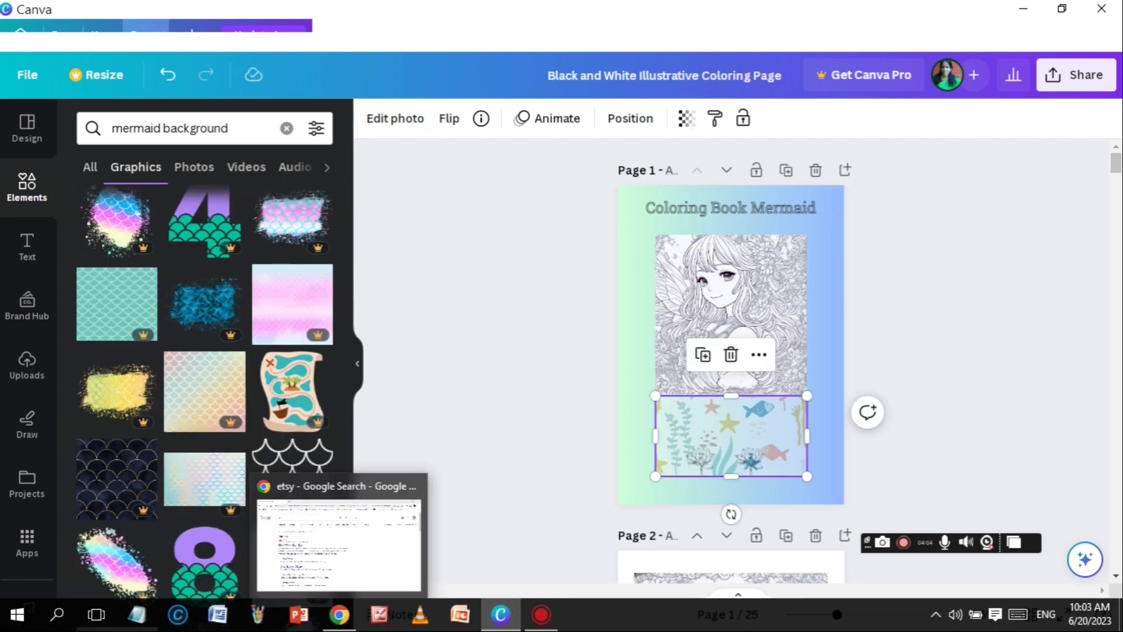
pyautogui.scroll(-5, 731, 351)
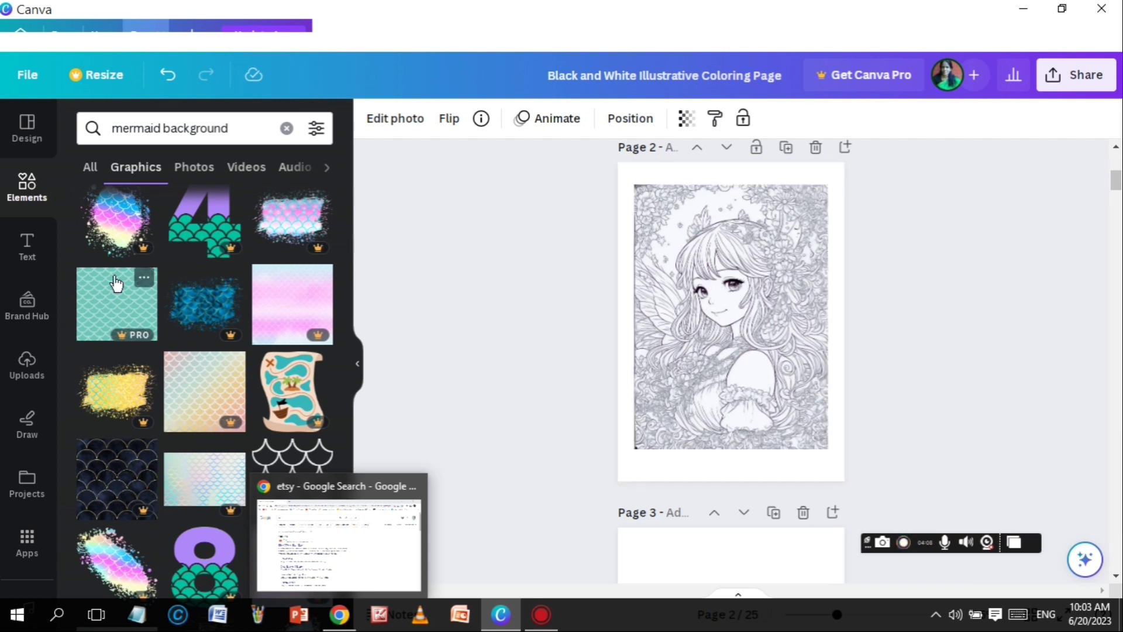
# Step: From Uploads, browse Desktop > coloring book in the file picker, then cancel without uploading
pyautogui.click(23, 371)
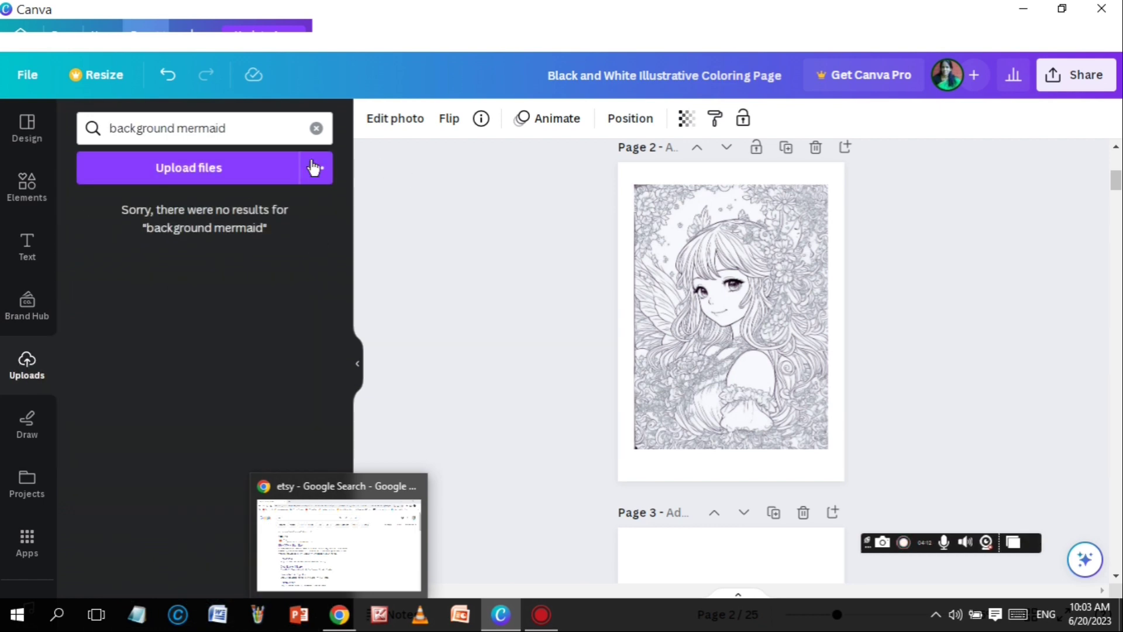
pyautogui.click(200, 175)
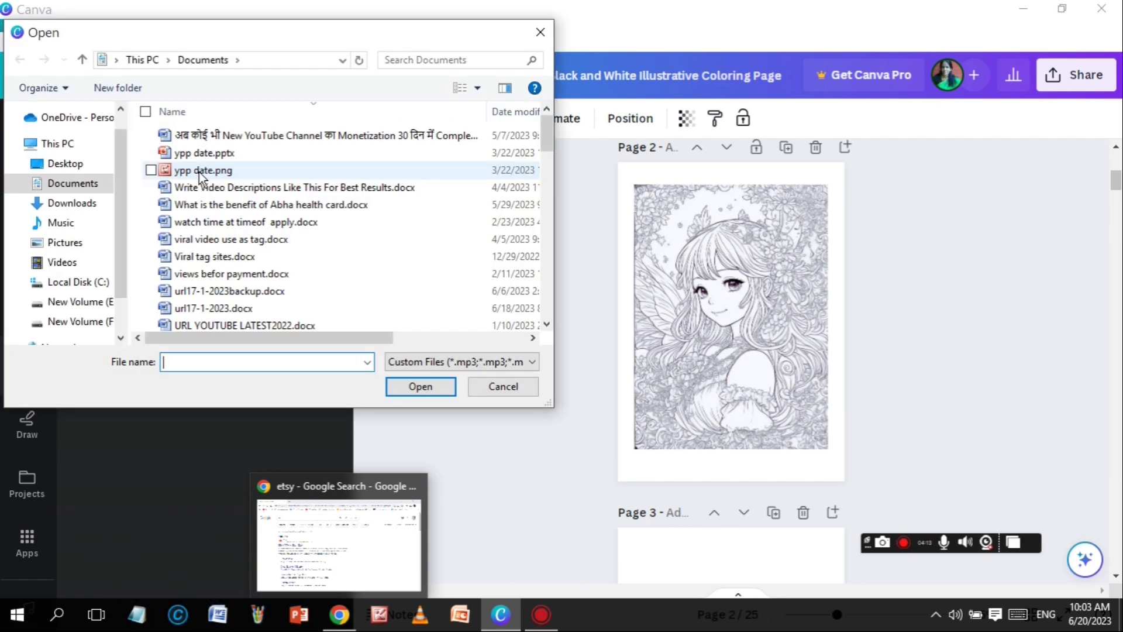
pyautogui.click(62, 165)
pyautogui.doubleClick(178, 149)
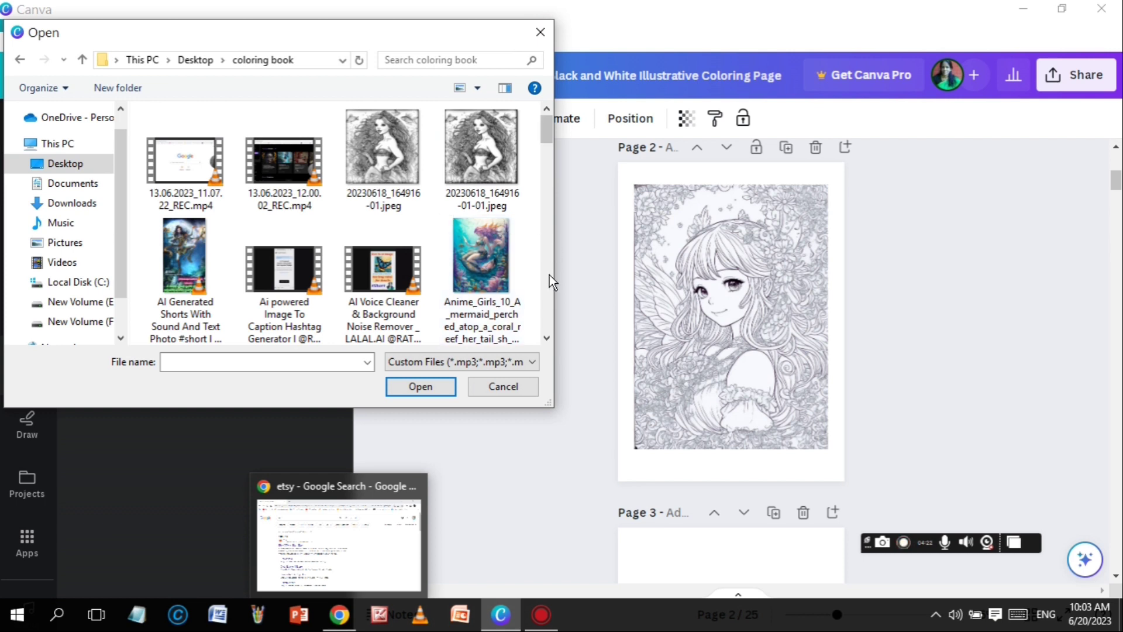
pyautogui.scroll(-2, 548, 281)
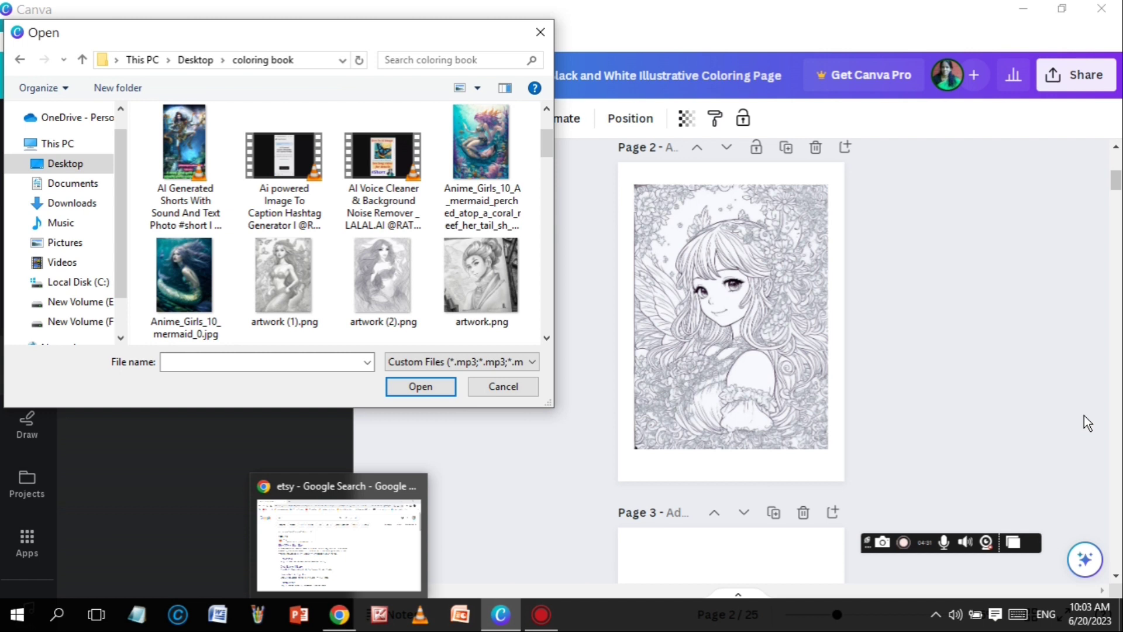
pyautogui.click(513, 388)
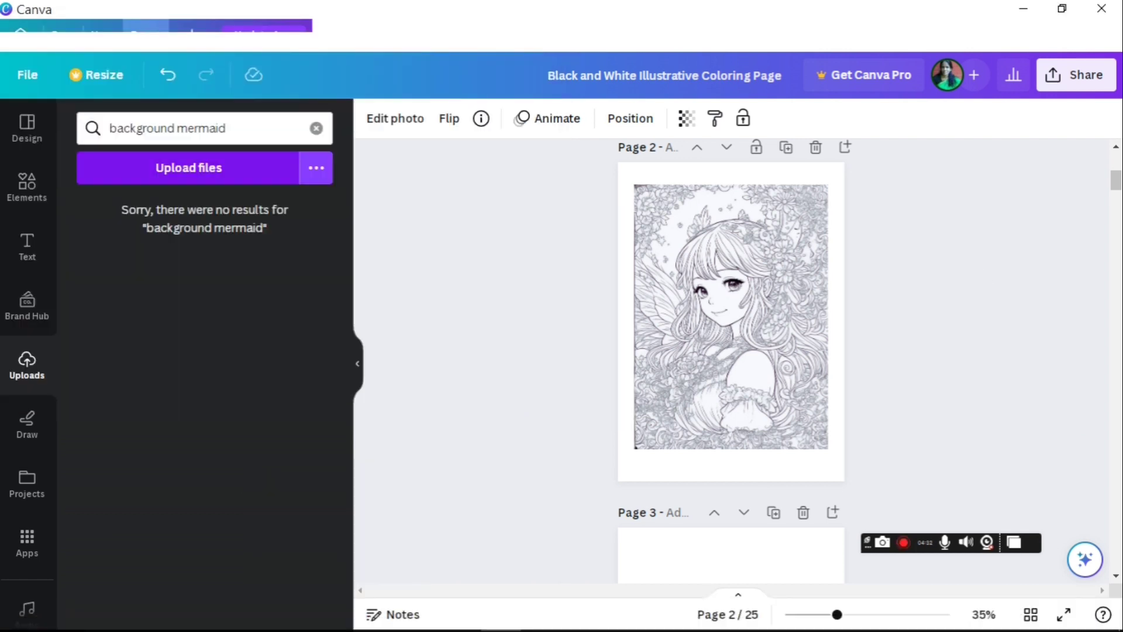
pyautogui.scroll(-10, 731, 351)
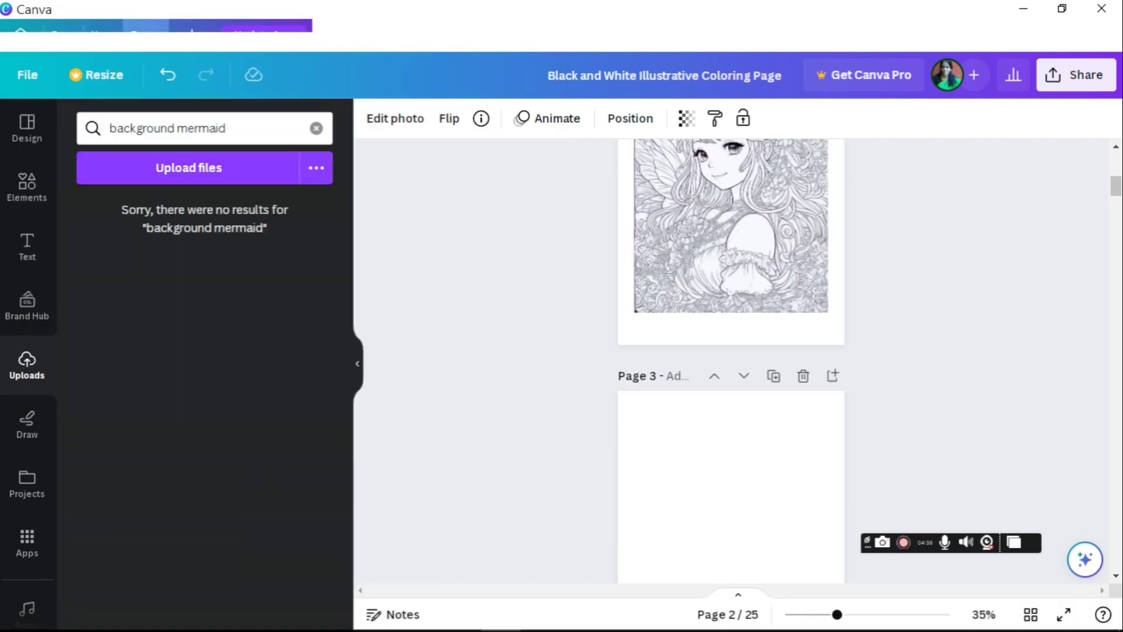
pyautogui.scroll(-1, 731, 351)
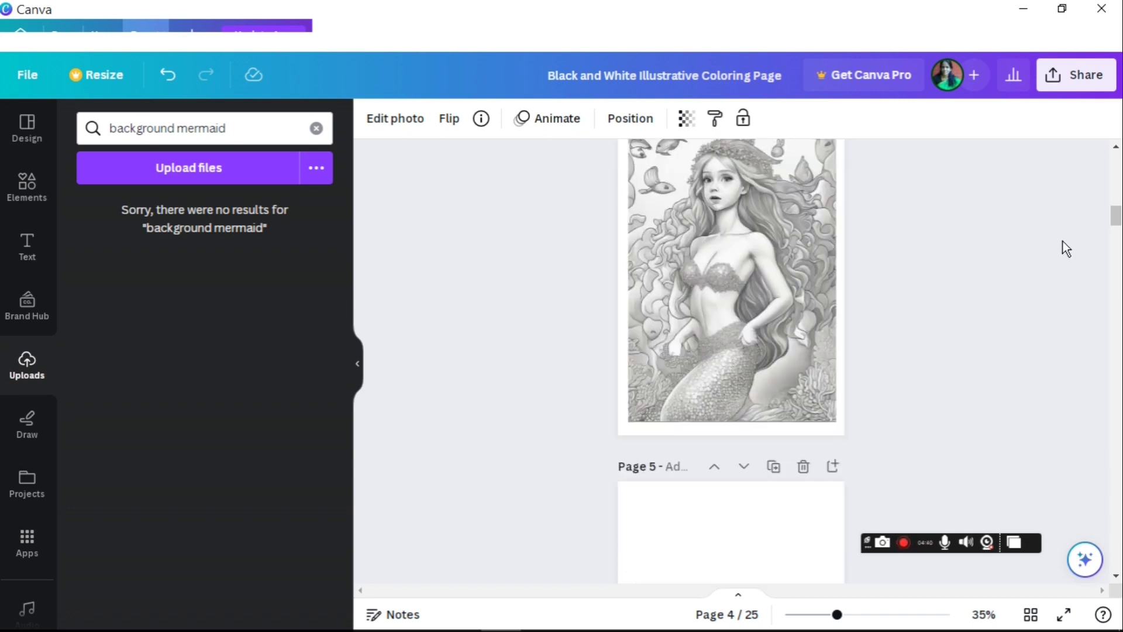
pyautogui.scroll(-8, 1062, 241)
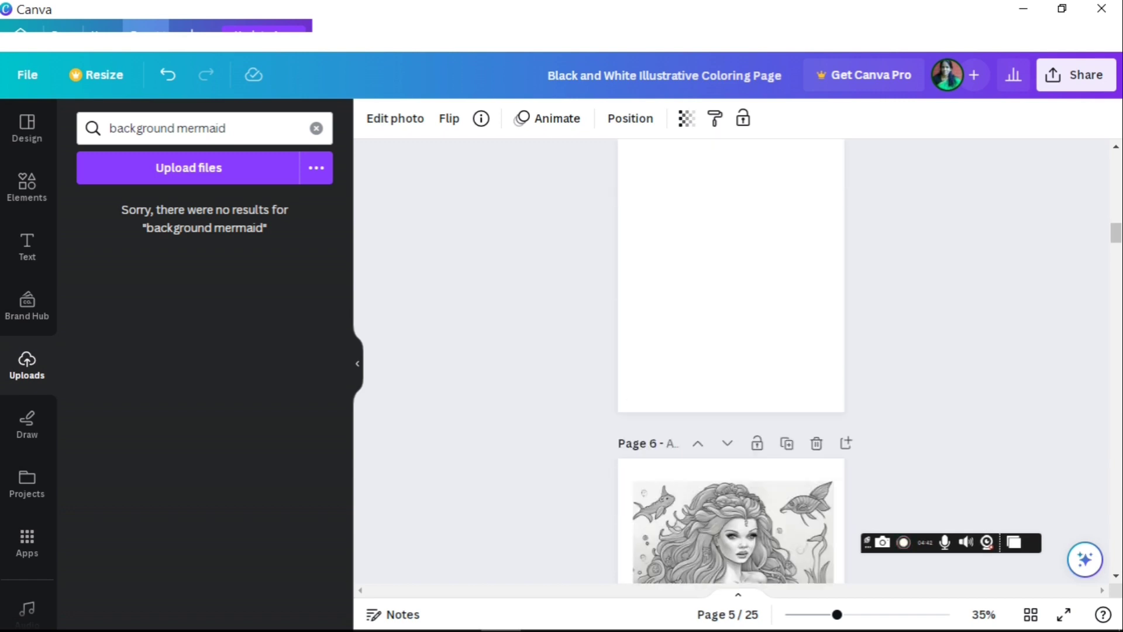
pyautogui.scroll(-8, 731, 350)
pyautogui.scroll(-8, 731, 351)
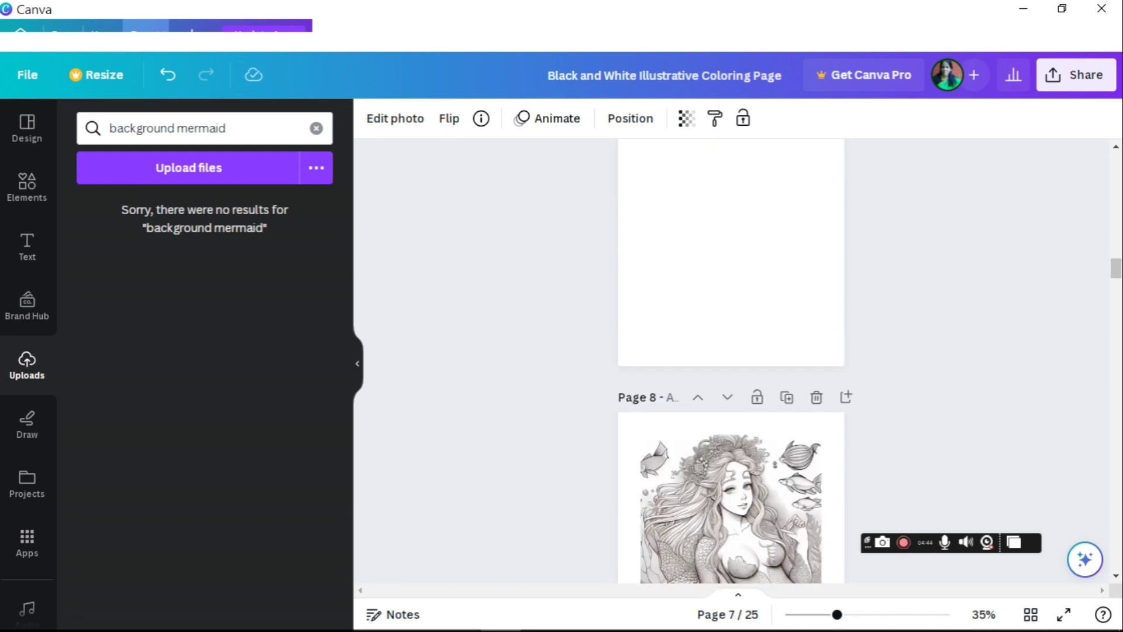
pyautogui.scroll(-10, 731, 351)
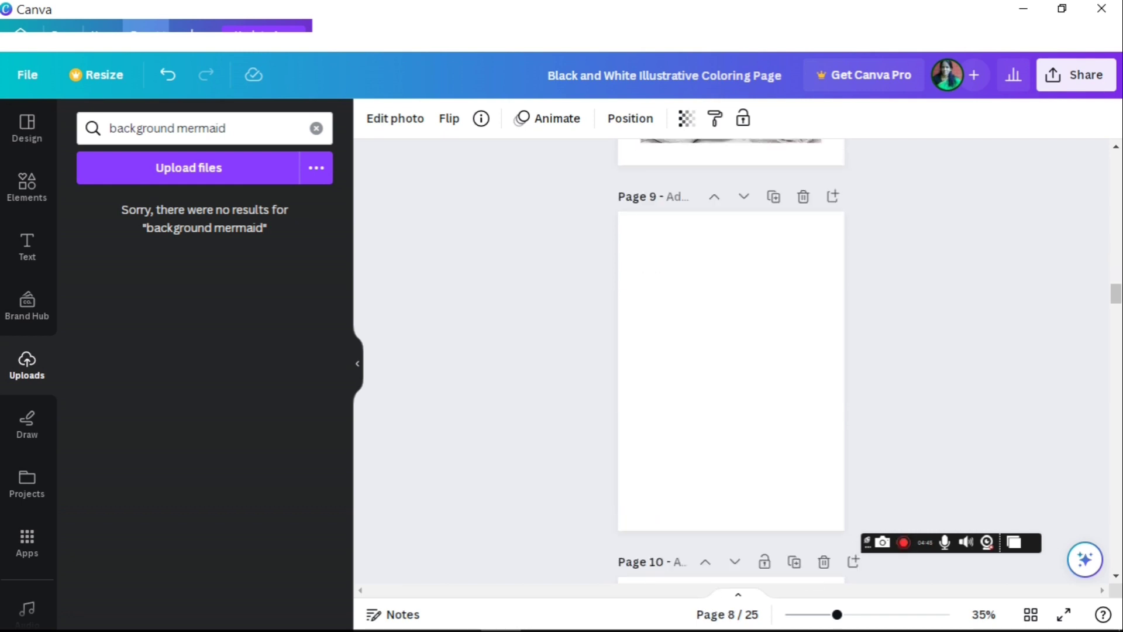
pyautogui.scroll(-5, 1114, 535)
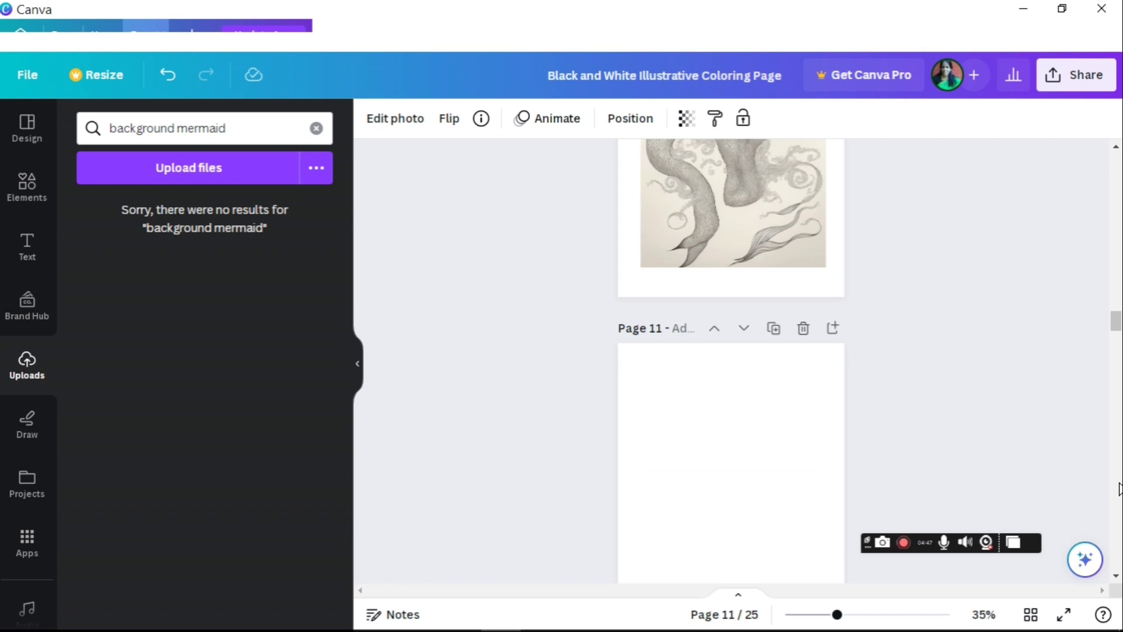
pyautogui.scroll(-5, 1114, 535)
pyautogui.scroll(-5, 1116, 538)
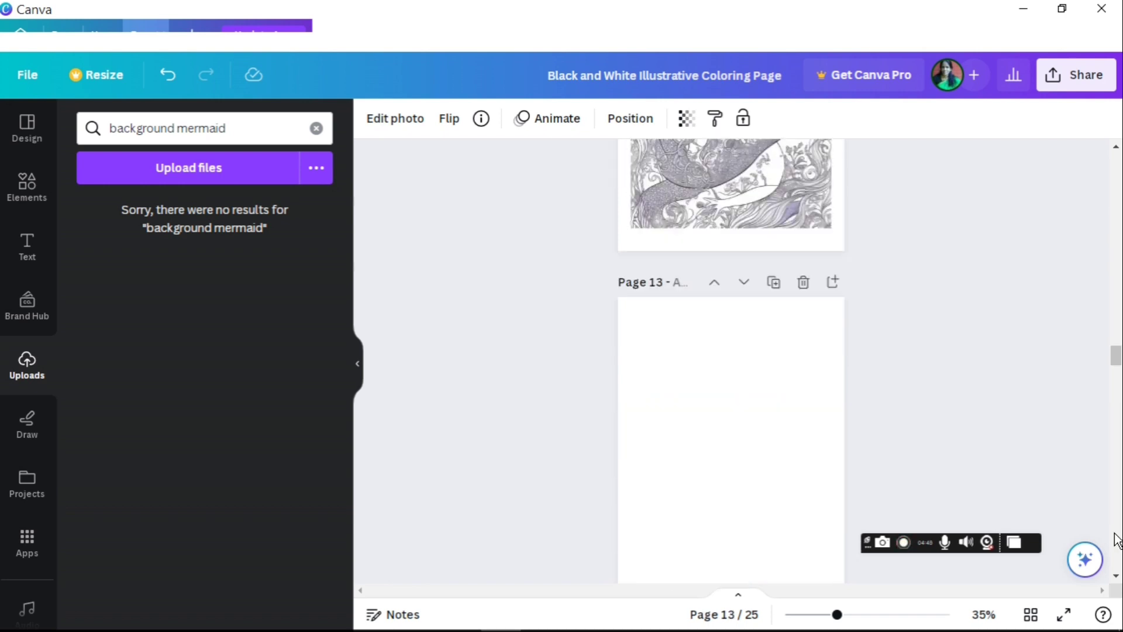
pyautogui.scroll(-5, 1116, 539)
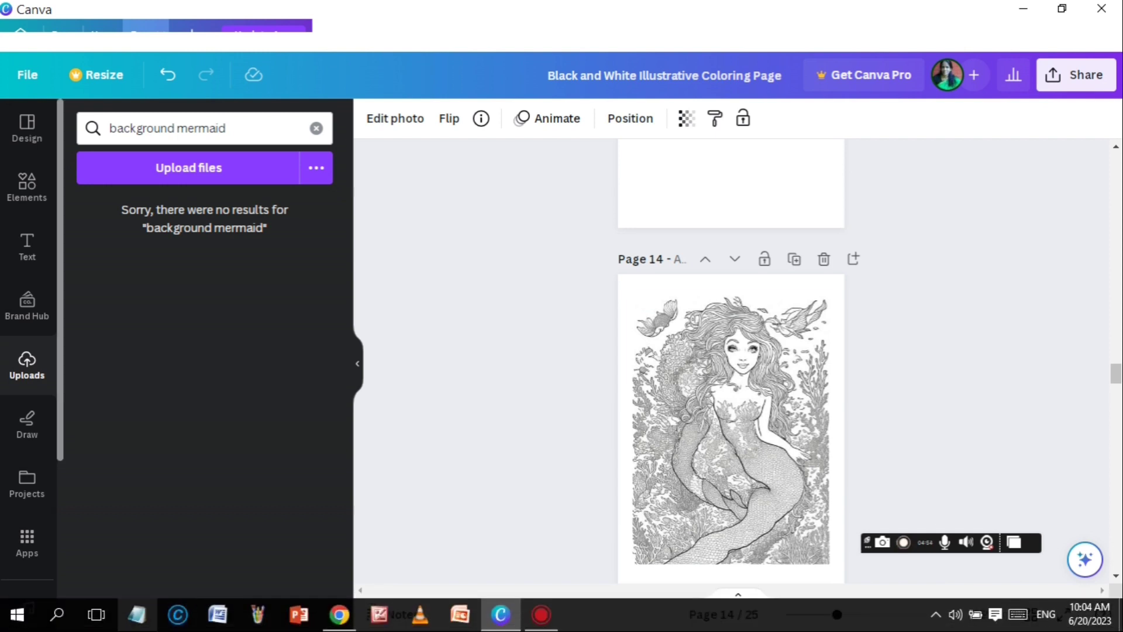
# Step: Upload the mermaid JPEG from Desktop > coloring book into Canva's uploads
pyautogui.click(248, 174)
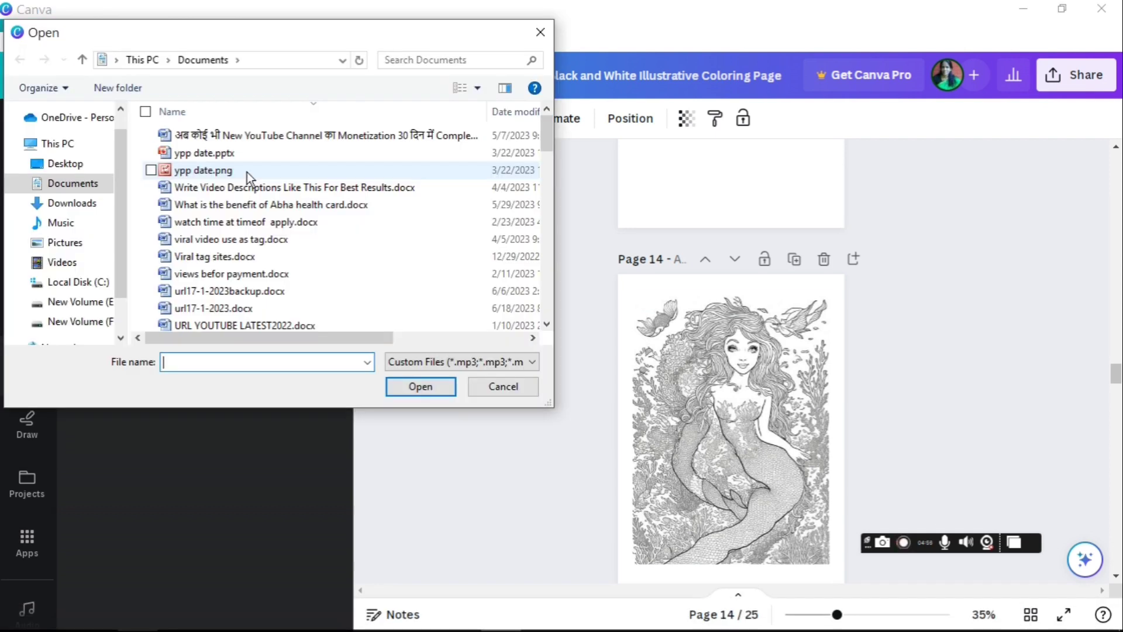
pyautogui.click(63, 167)
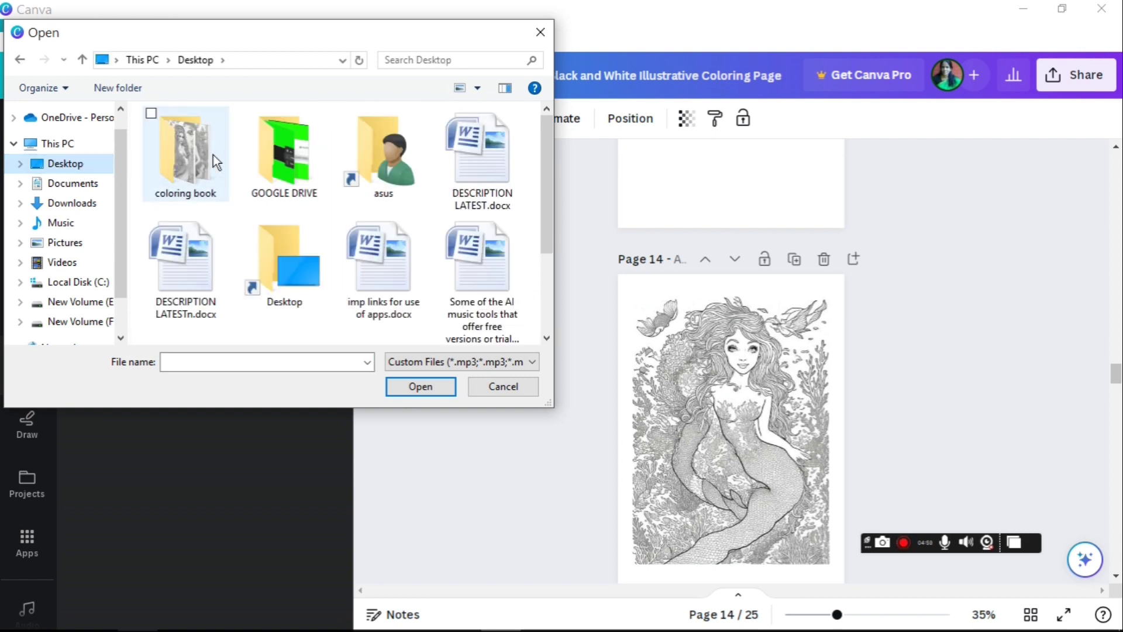
pyautogui.click(212, 154)
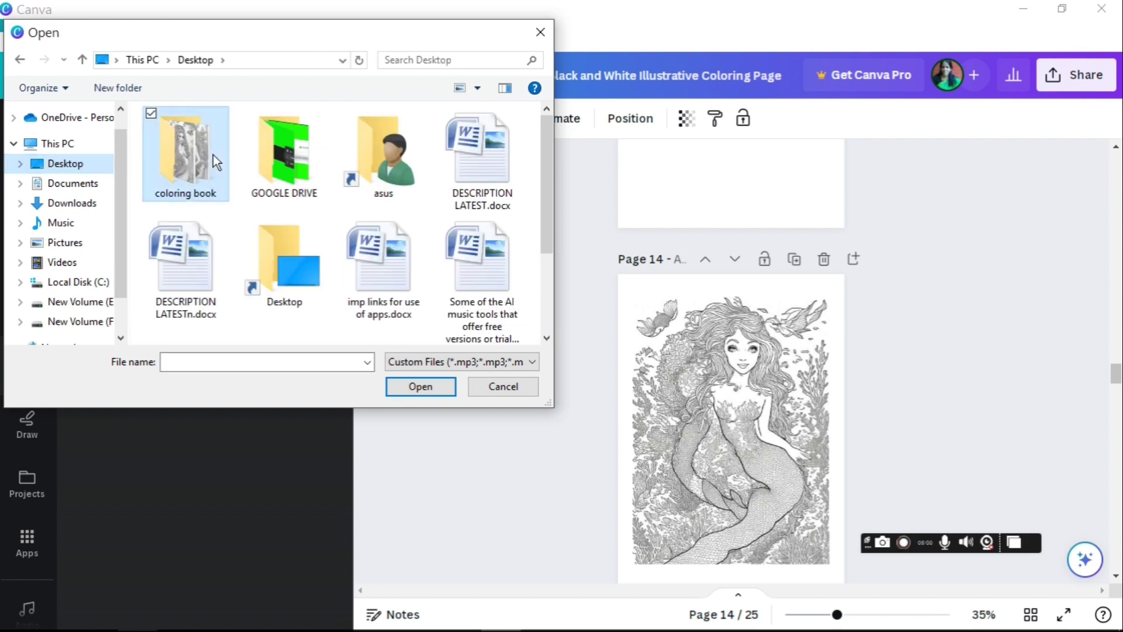
pyautogui.doubleClick(184, 168)
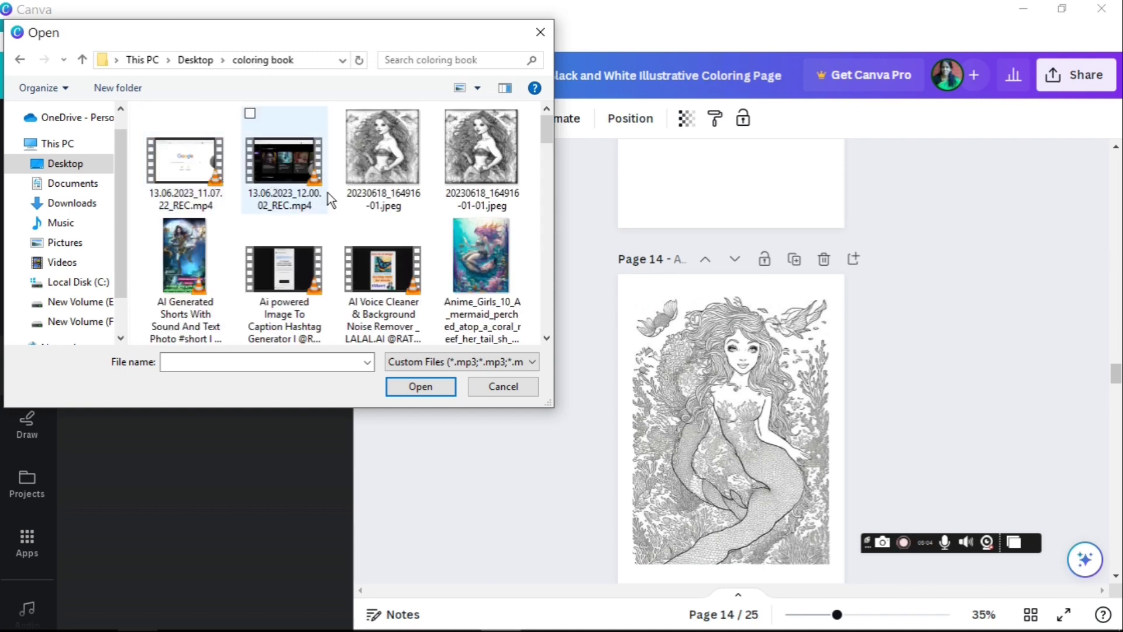
pyautogui.doubleClick(389, 161)
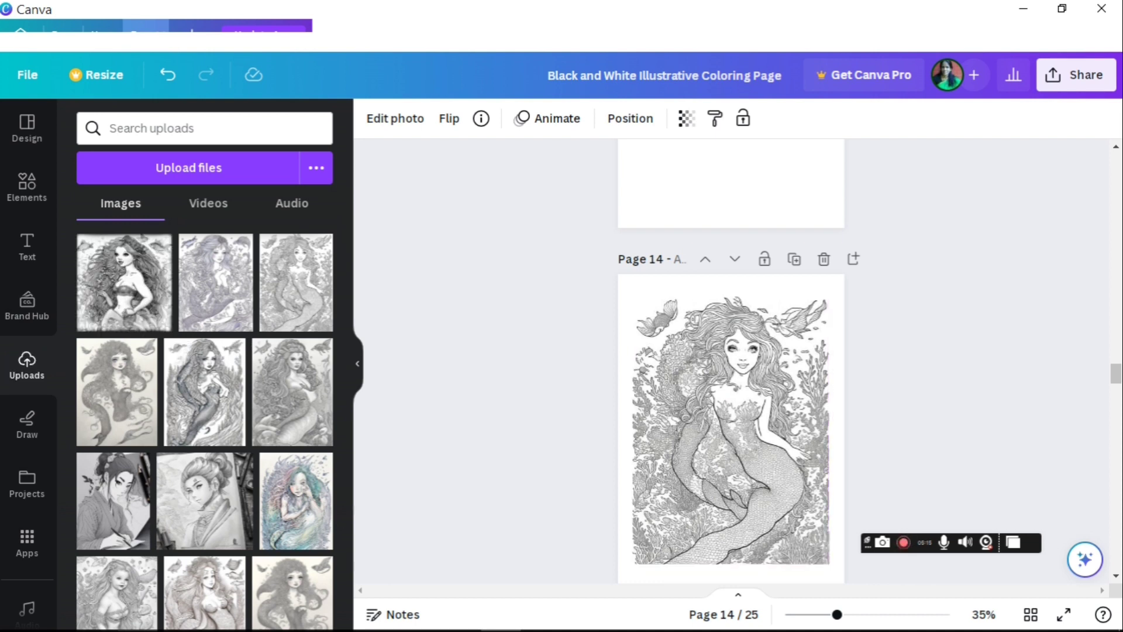
pyautogui.scroll(-5, 731, 363)
pyautogui.scroll(-5, 731, 363)
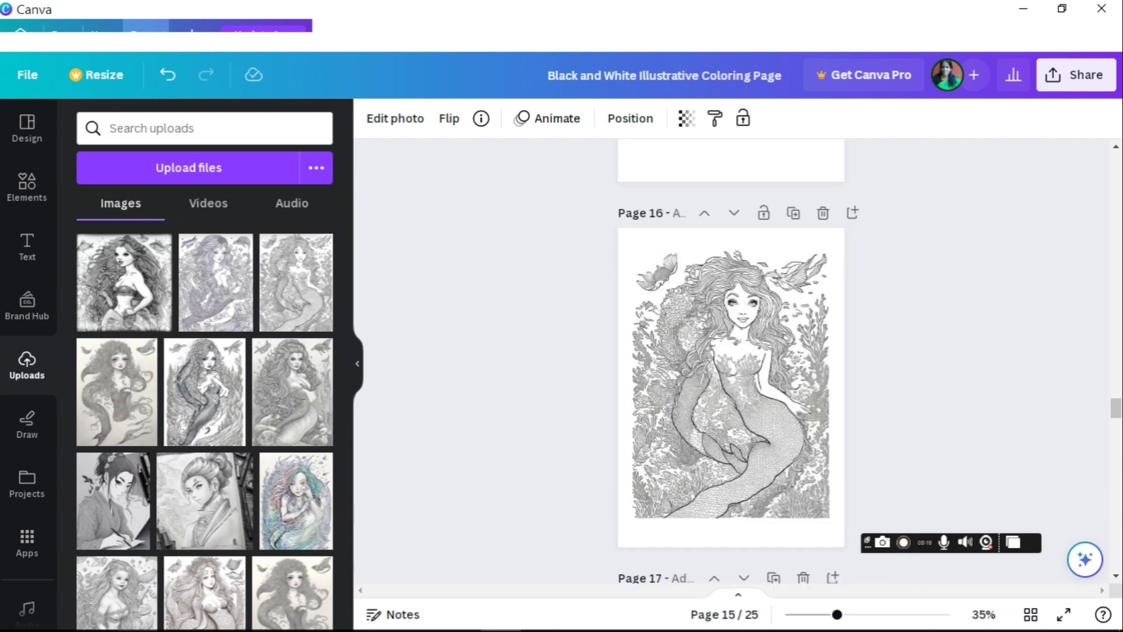
pyautogui.scroll(-5, 731, 362)
pyautogui.scroll(-5, 731, 362)
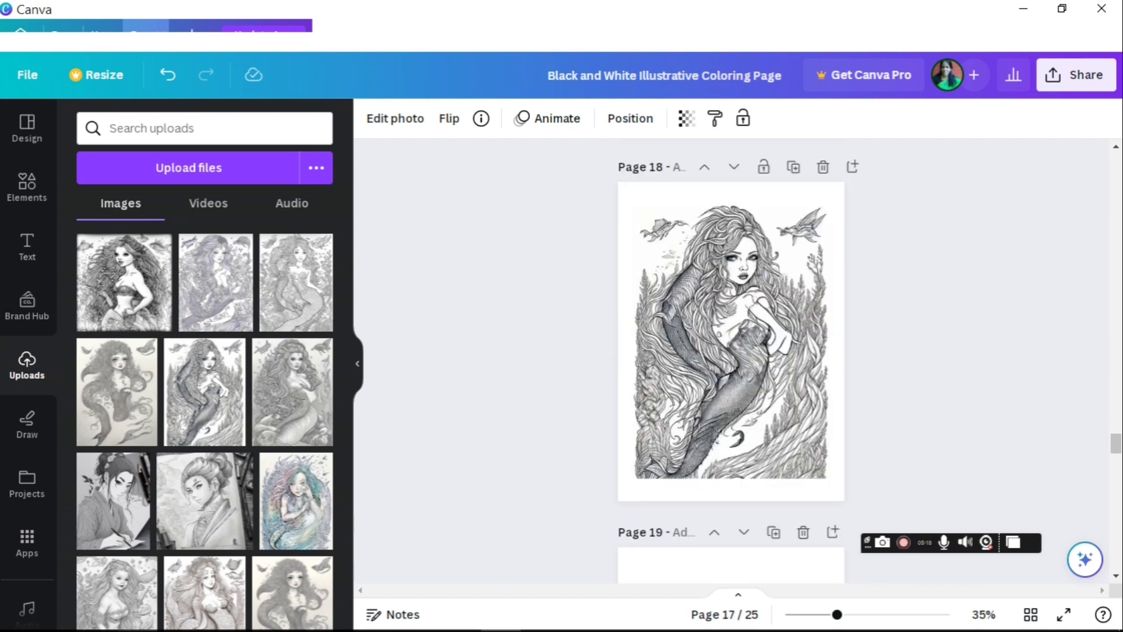
pyautogui.scroll(-5, 731, 363)
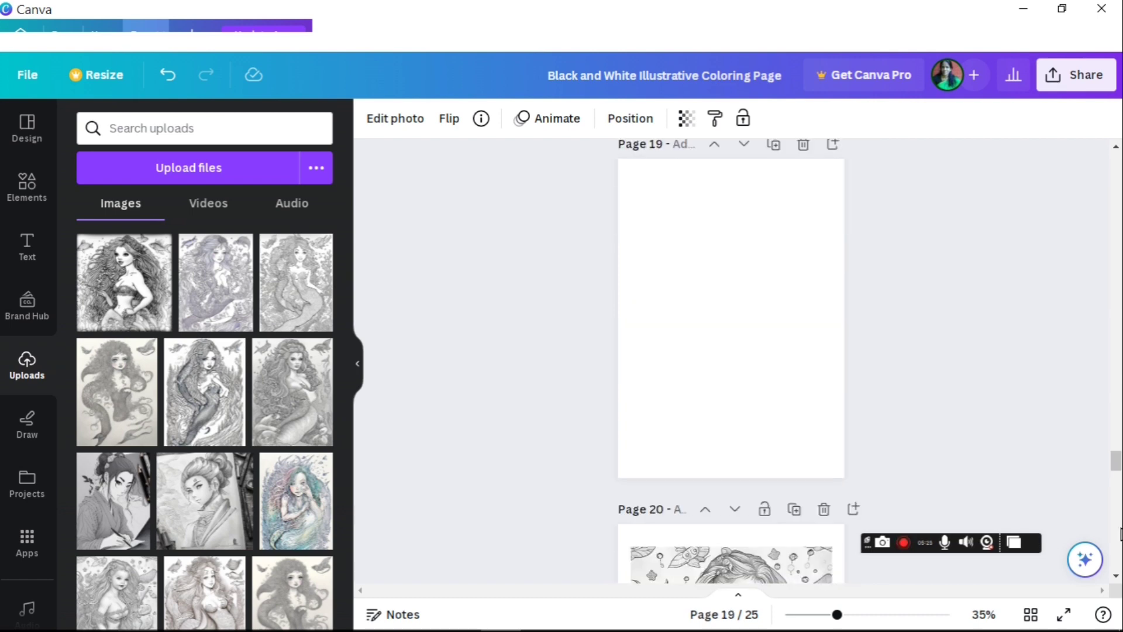
pyautogui.scroll(-5, 731, 363)
pyautogui.scroll(-5, 1120, 534)
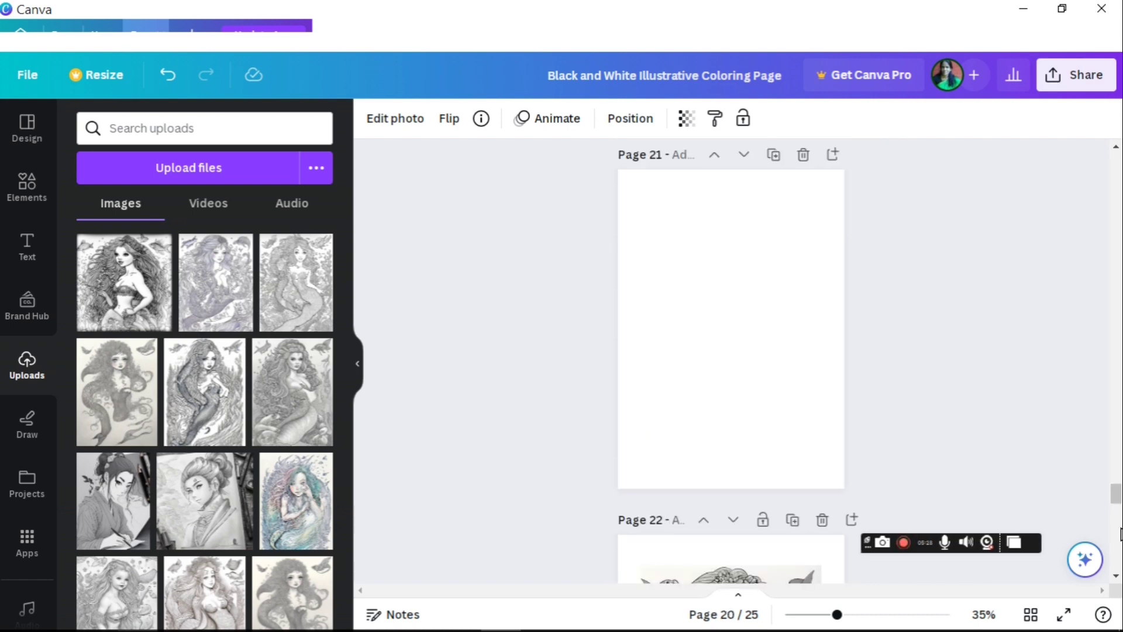
pyautogui.scroll(-3, 1119, 534)
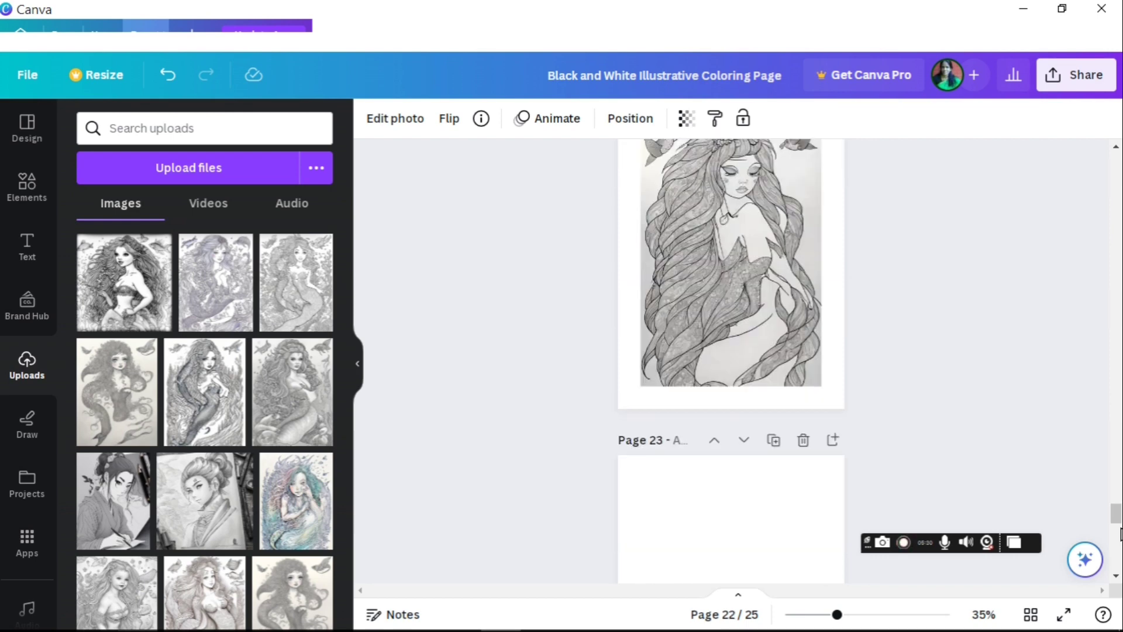
pyautogui.scroll(-5, 1119, 533)
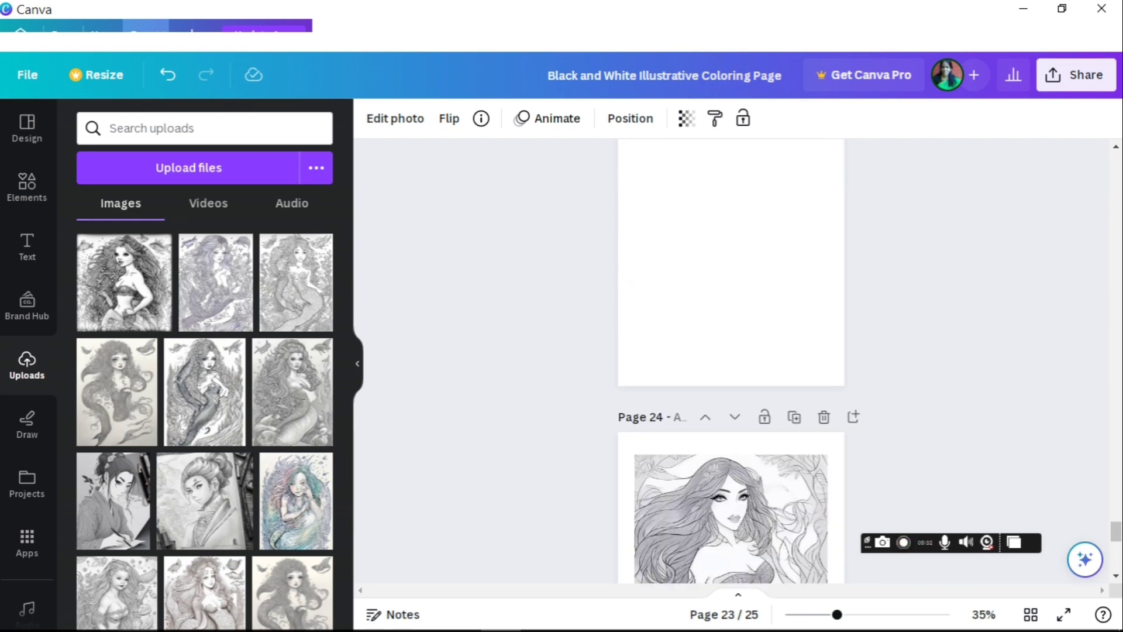
pyautogui.scroll(-5, 1120, 534)
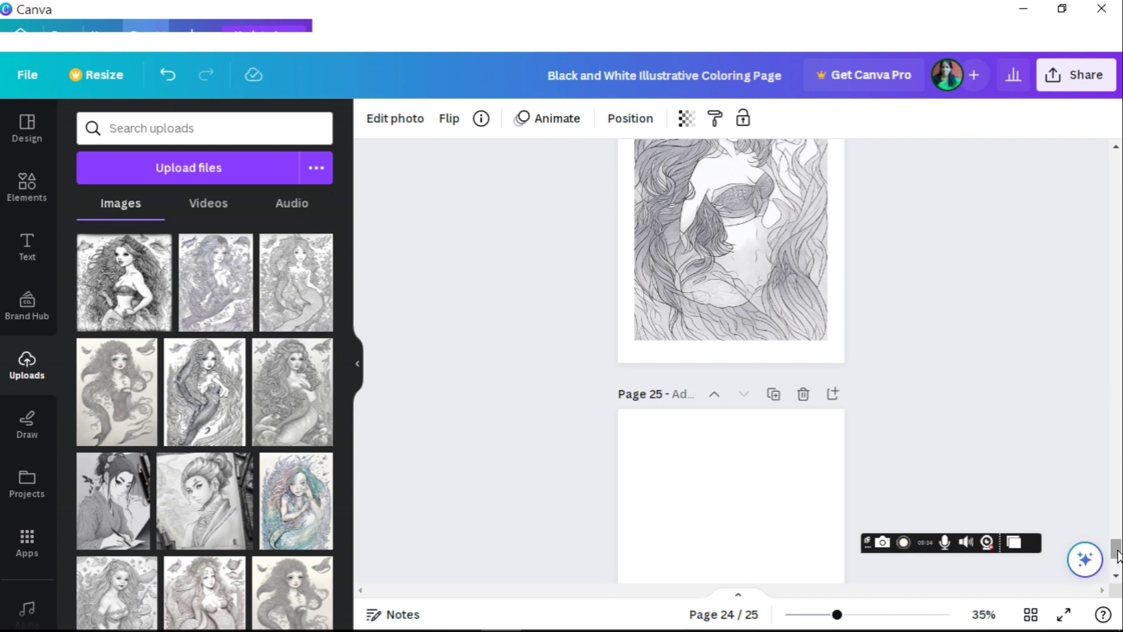
pyautogui.scroll(-4, 1118, 567)
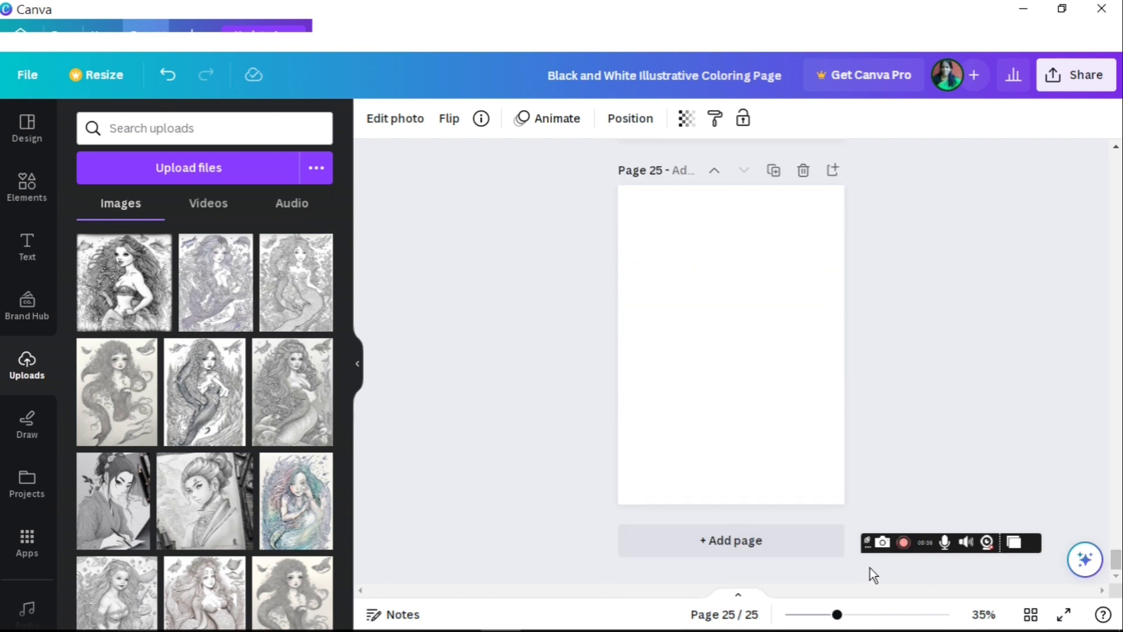
# Step: Add page 26 and place the first uploaded mermaid image on it, enlarged and cropped
pyautogui.click(766, 543)
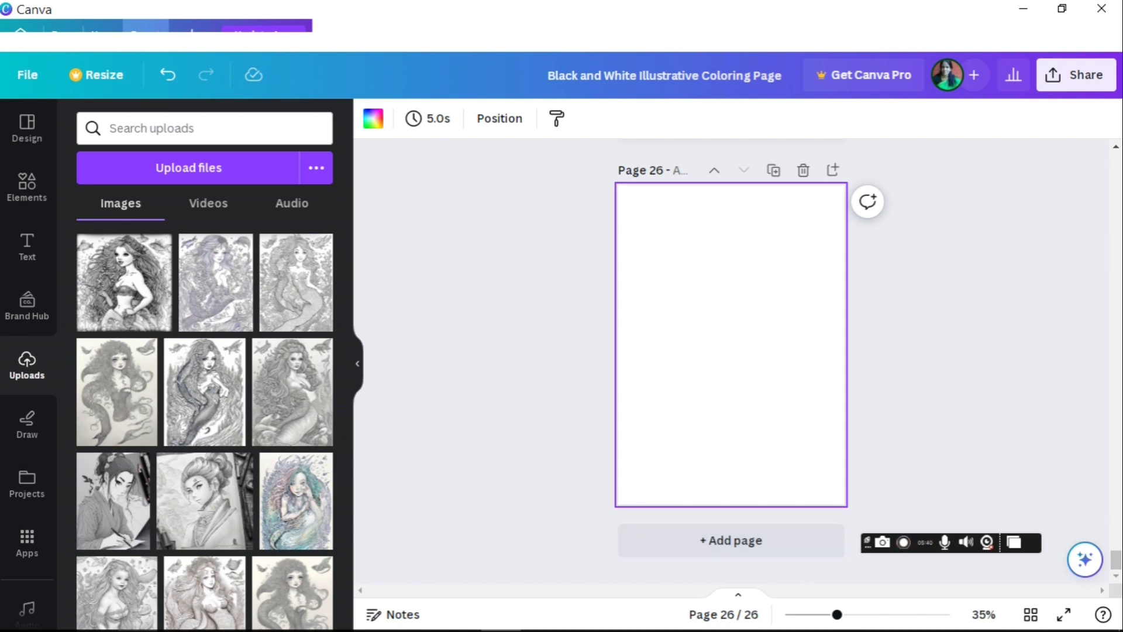
pyautogui.scroll(3, 731, 351)
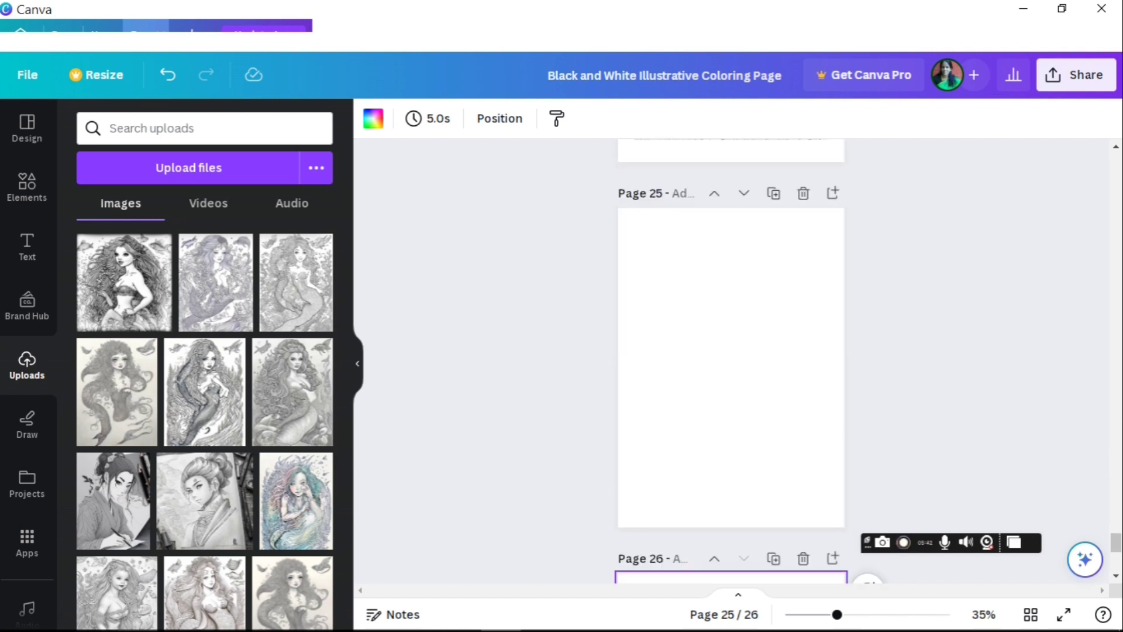
pyautogui.click(1117, 575)
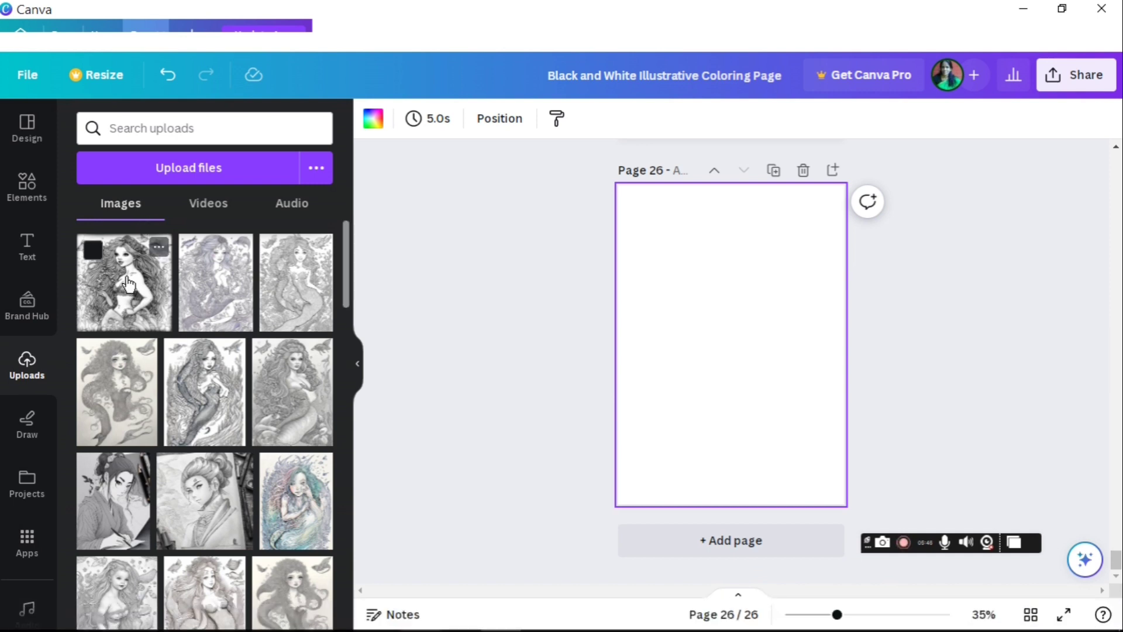
pyautogui.moveTo(127, 285); pyautogui.dragTo(718, 263)
pyautogui.moveTo(803, 366); pyautogui.dragTo(804, 510)
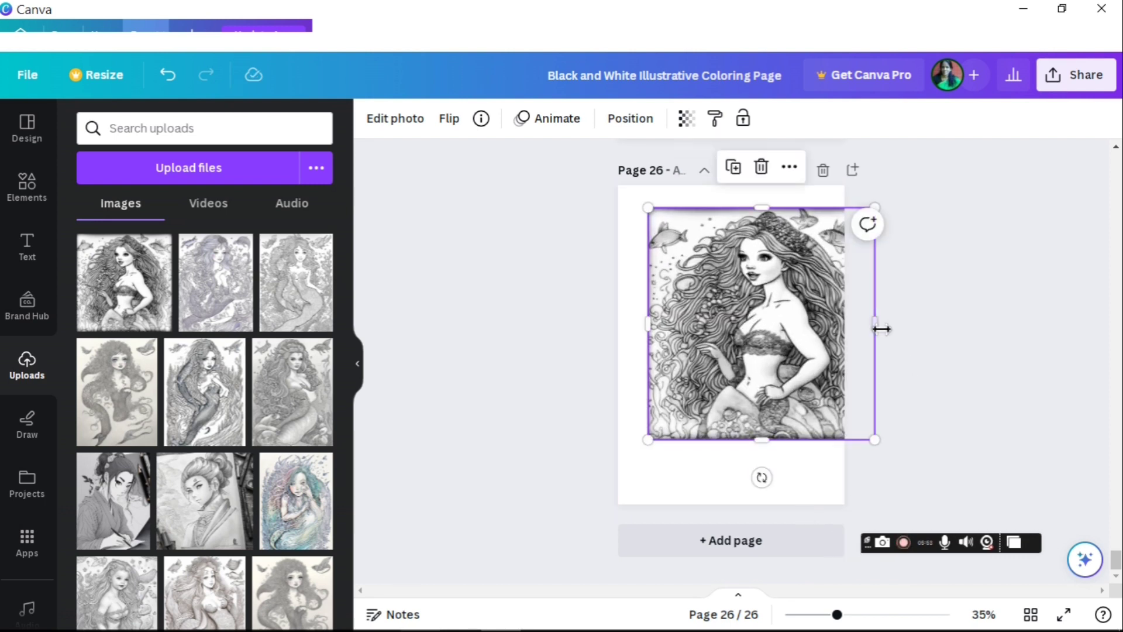
pyautogui.moveTo(882, 328); pyautogui.dragTo(844, 320)
pyautogui.click(1079, 358)
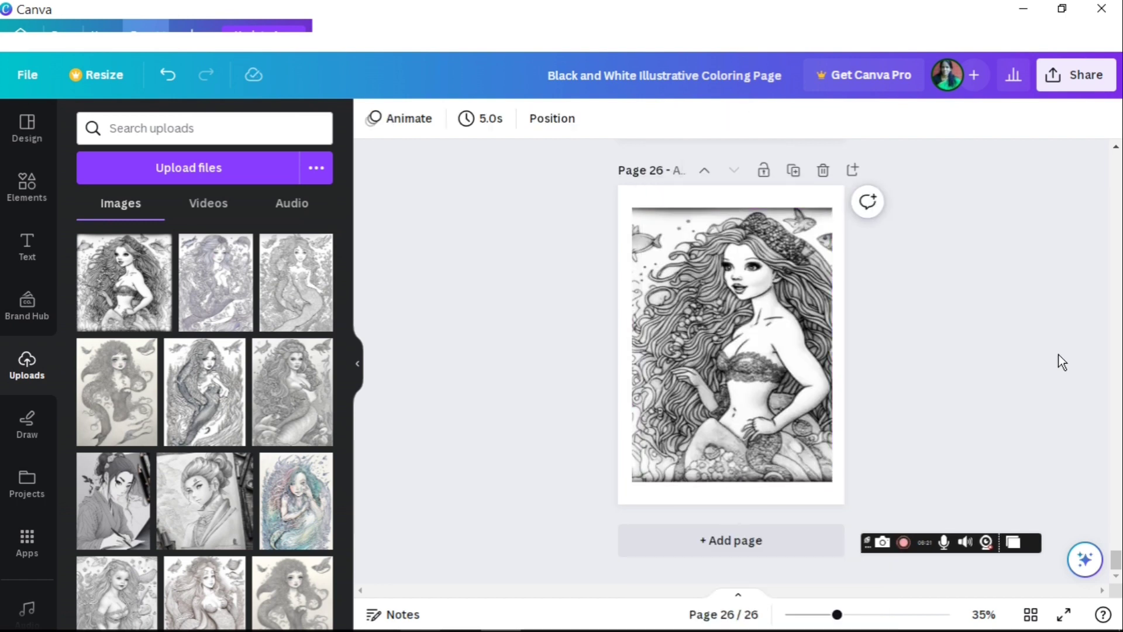
# Step: Add a blank page 27 after it, then undo the last change once
pyautogui.click(852, 171)
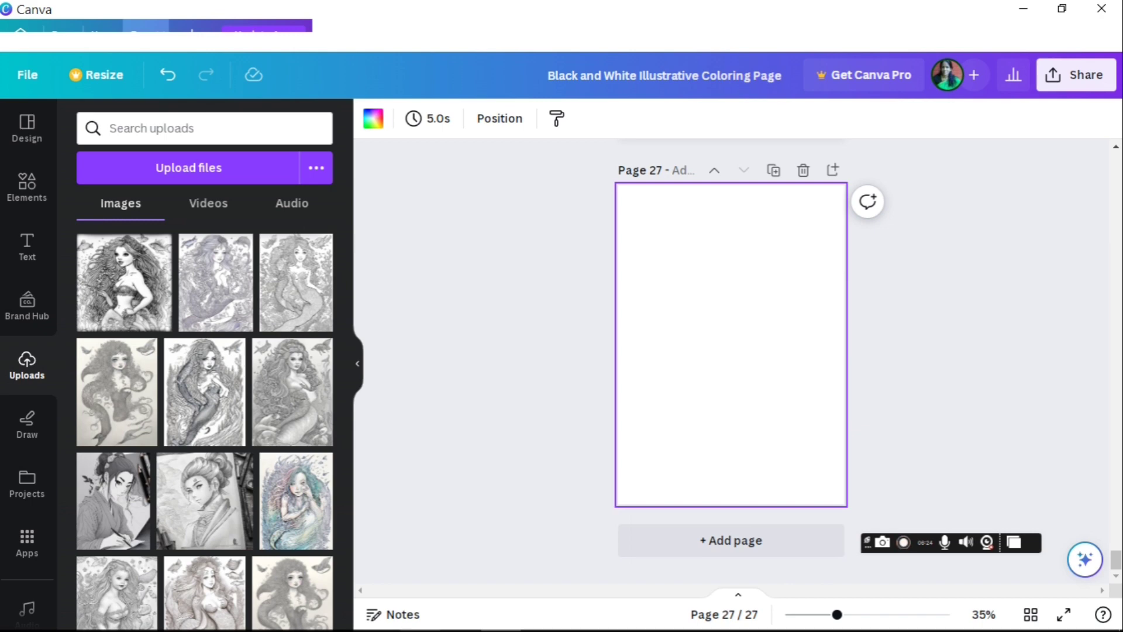
pyautogui.scroll(8, 731, 361)
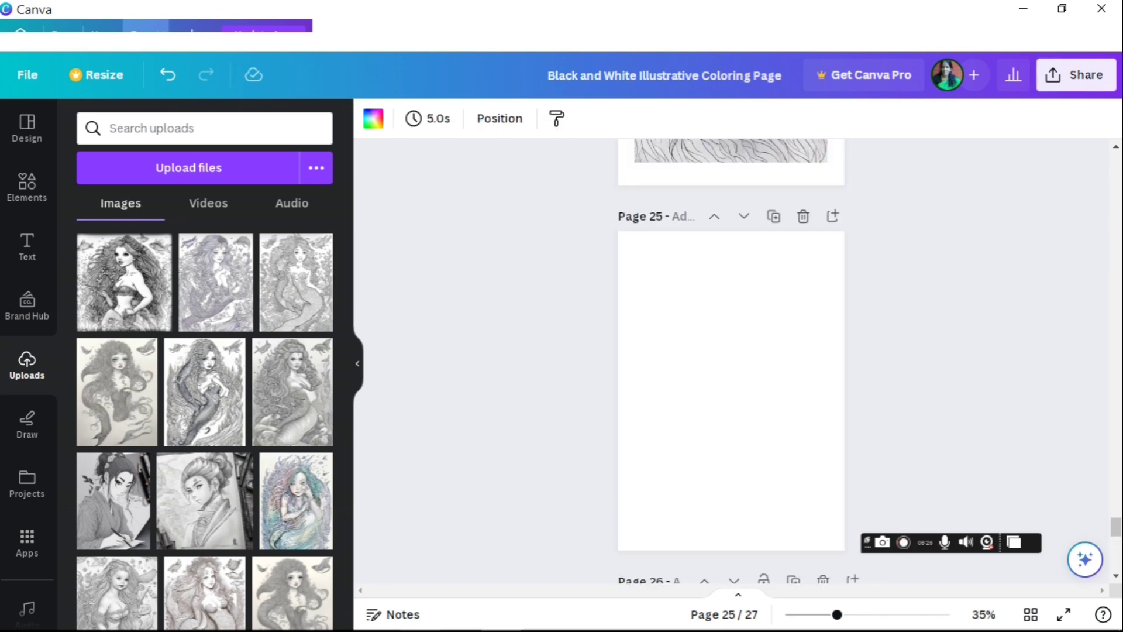
pyautogui.scroll(5, 731, 361)
pyautogui.scroll(5, 731, 361)
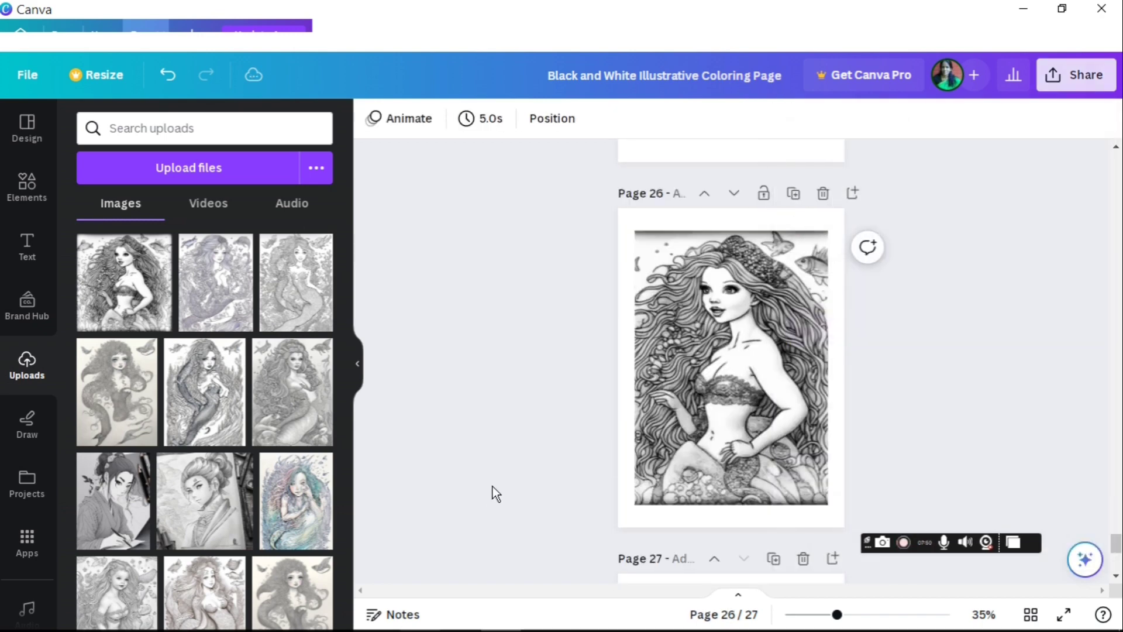
pyautogui.click(163, 84)
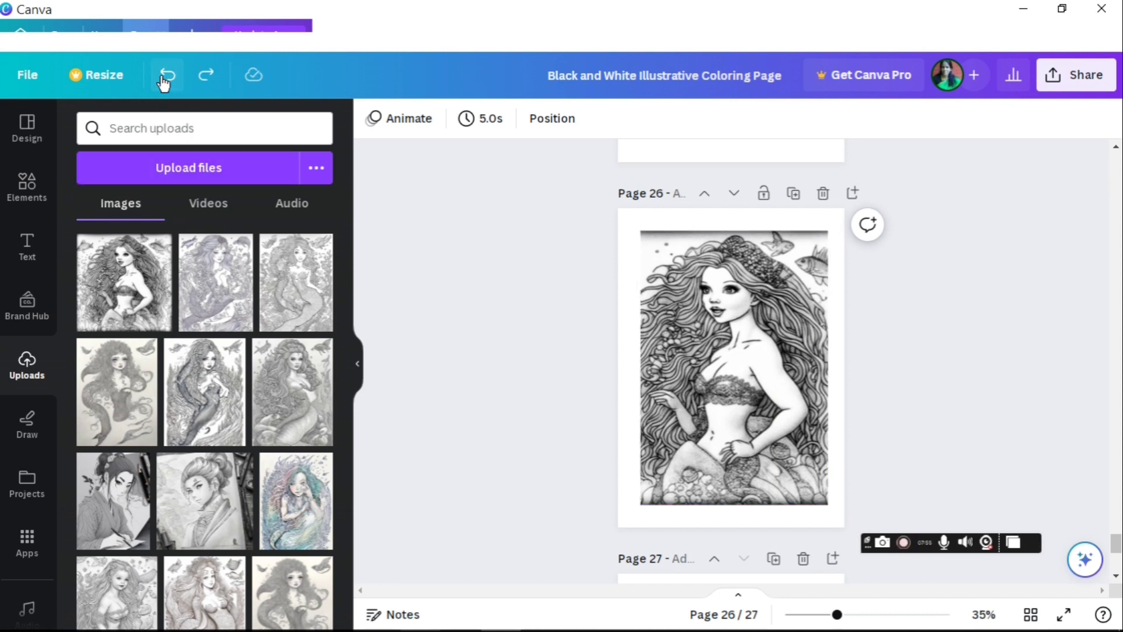
# Step: Download pages 2–27 of the book as a PDF Standard file
pyautogui.click(1063, 77)
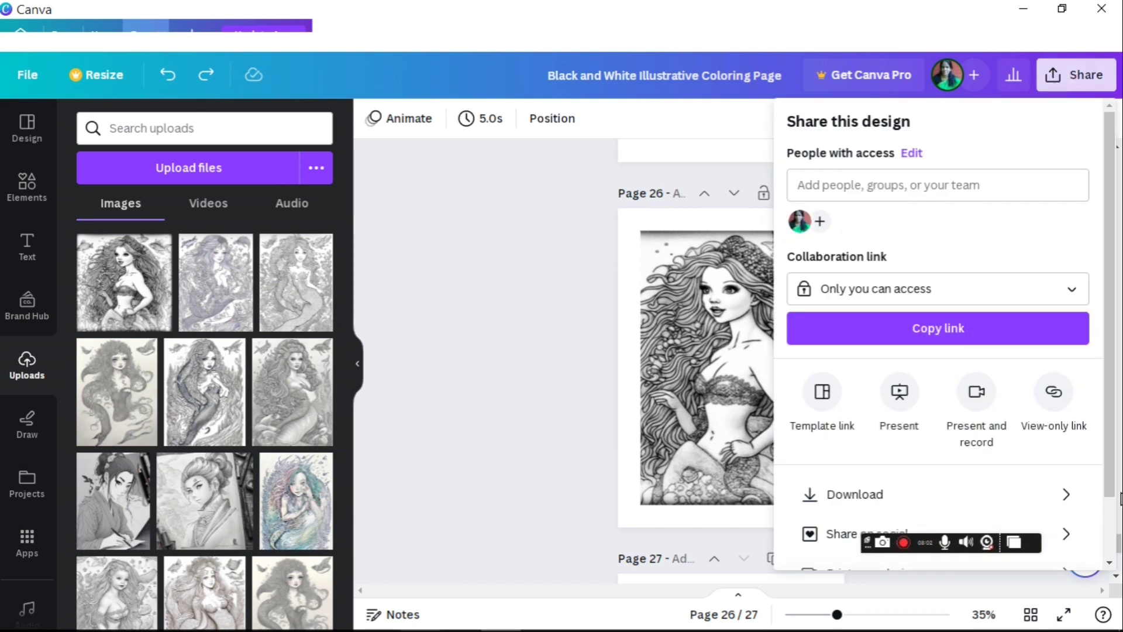
pyautogui.click(889, 490)
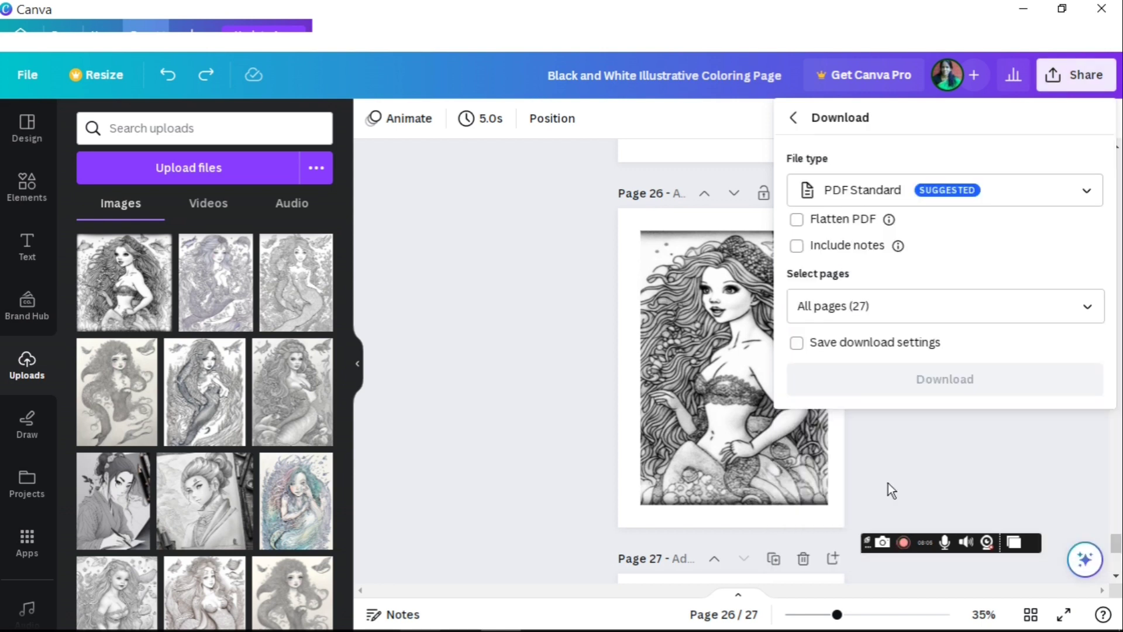
pyautogui.click(1087, 309)
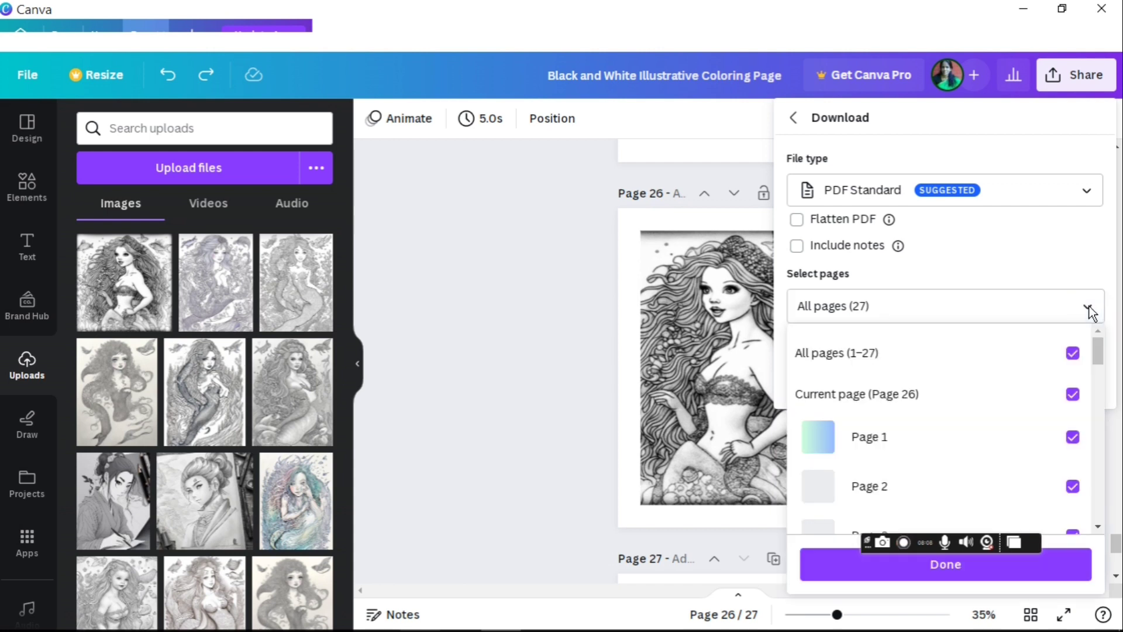
pyautogui.click(1073, 437)
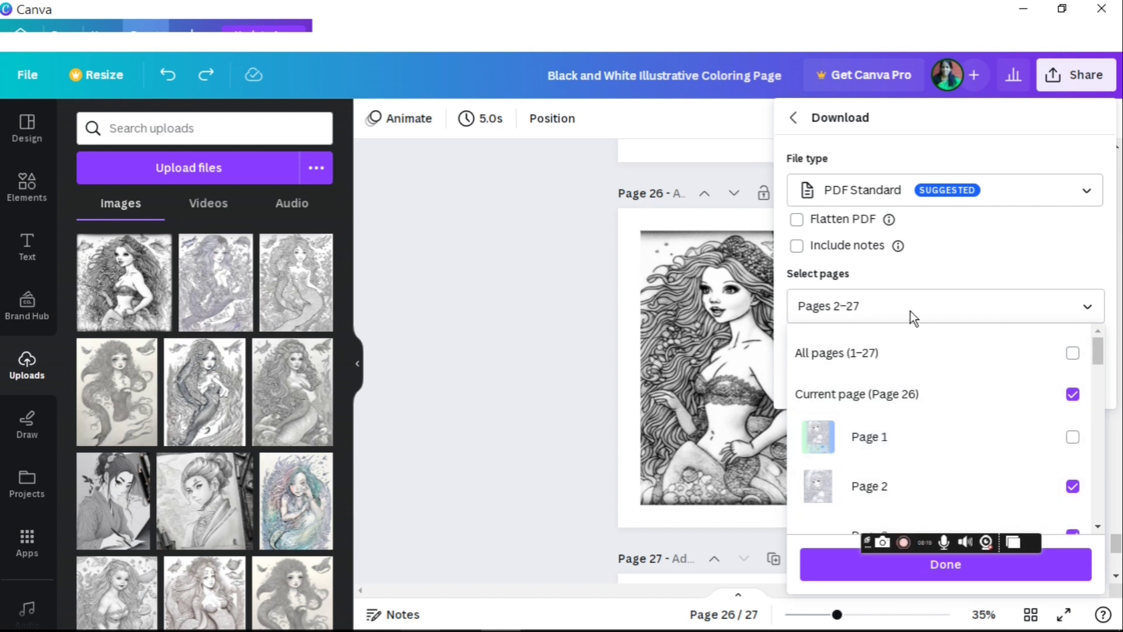
pyautogui.click(946, 564)
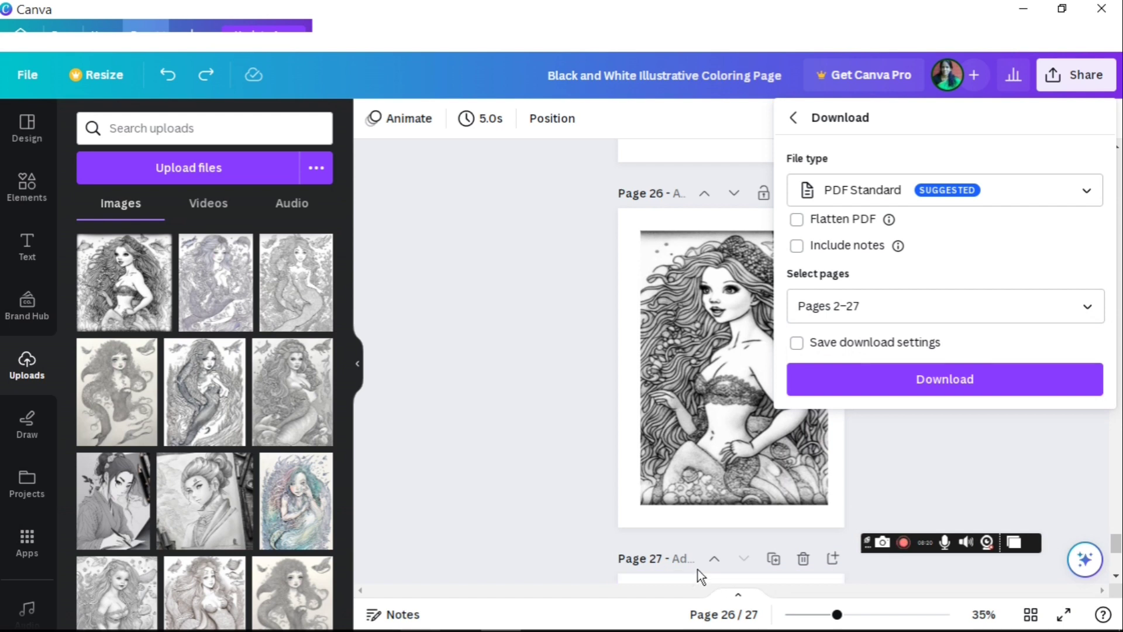
pyautogui.click(954, 381)
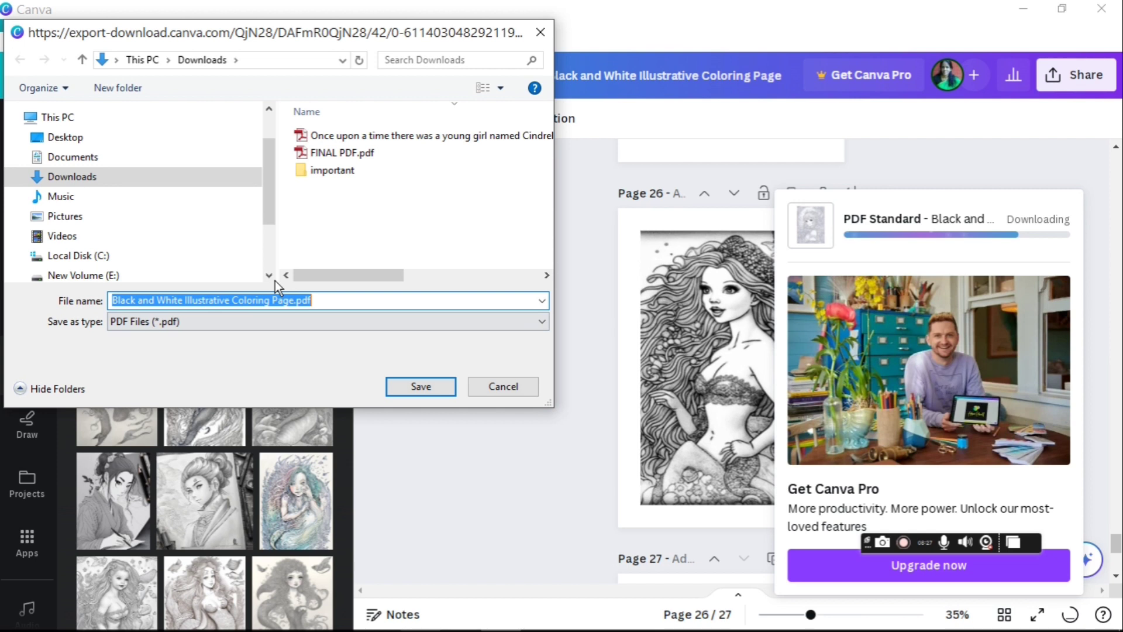
# Step: Save the PDF in Downloads as 'Mermaid Coloring Page.pdf'
pyautogui.write('Mermaid Coloring Page.pdf')
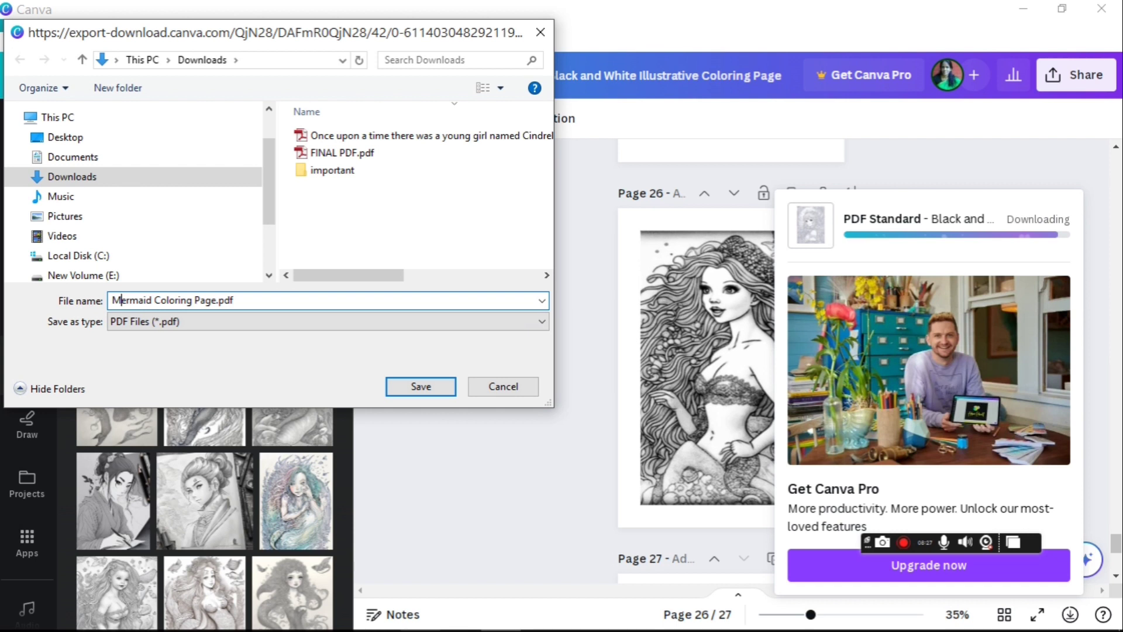
pyautogui.click(430, 384)
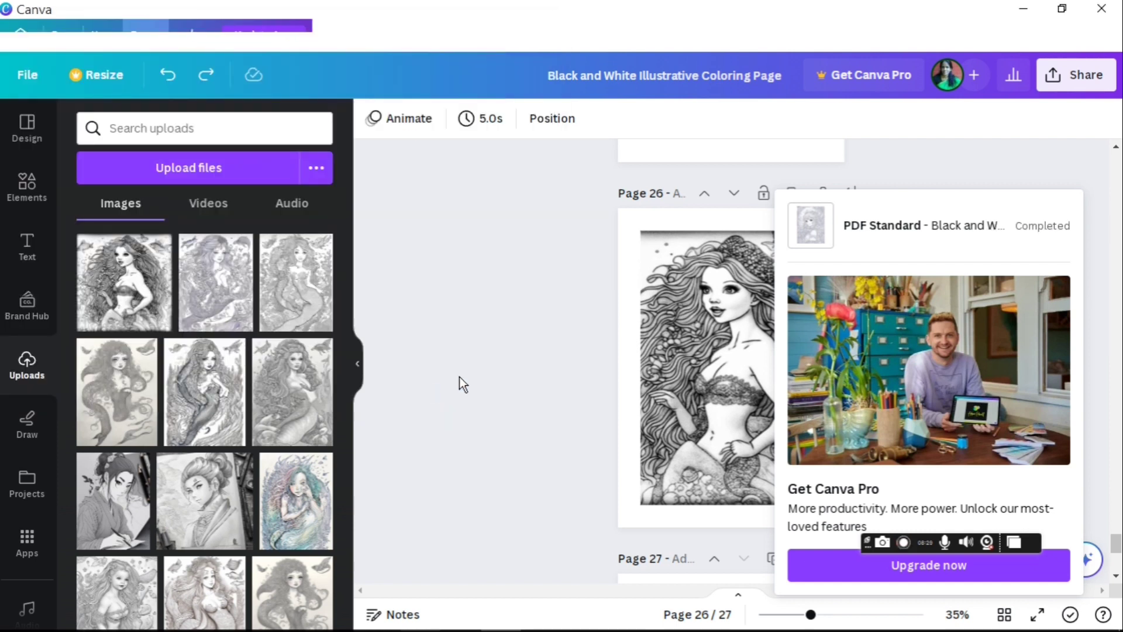
# Step: Scroll back to the cover and set the PDF Standard download to Page 1 only
pyautogui.click(522, 457)
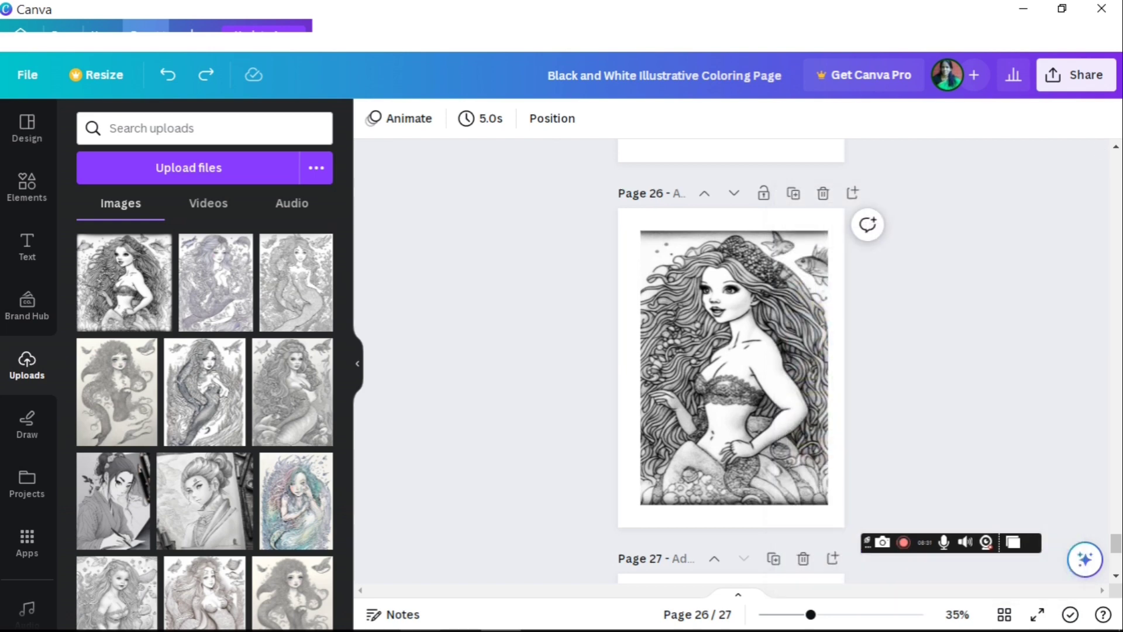
pyautogui.scroll(5, 731, 363)
pyautogui.scroll(20, 731, 362)
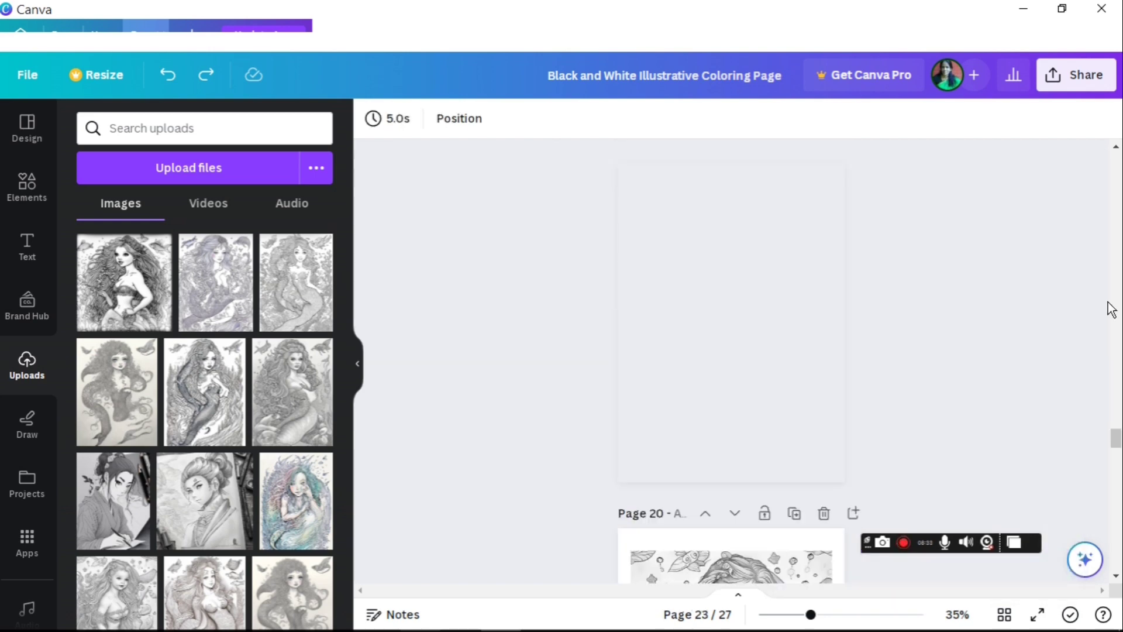
pyautogui.moveTo(1110, 418); pyautogui.dragTo(1098, 133)
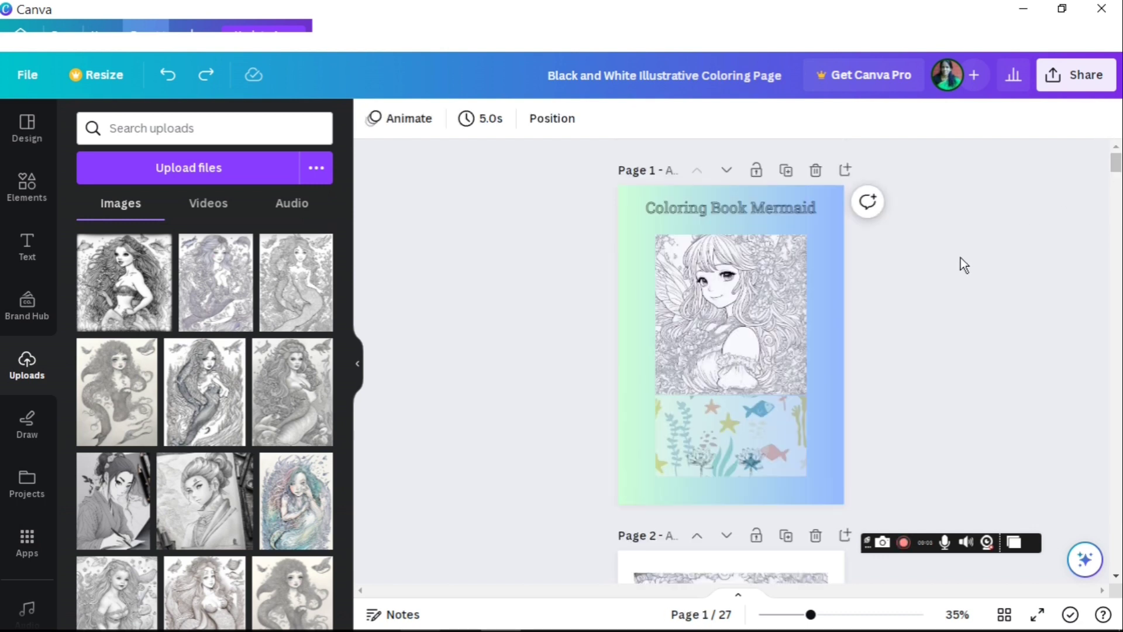
pyautogui.click(1076, 74)
pyautogui.click(915, 498)
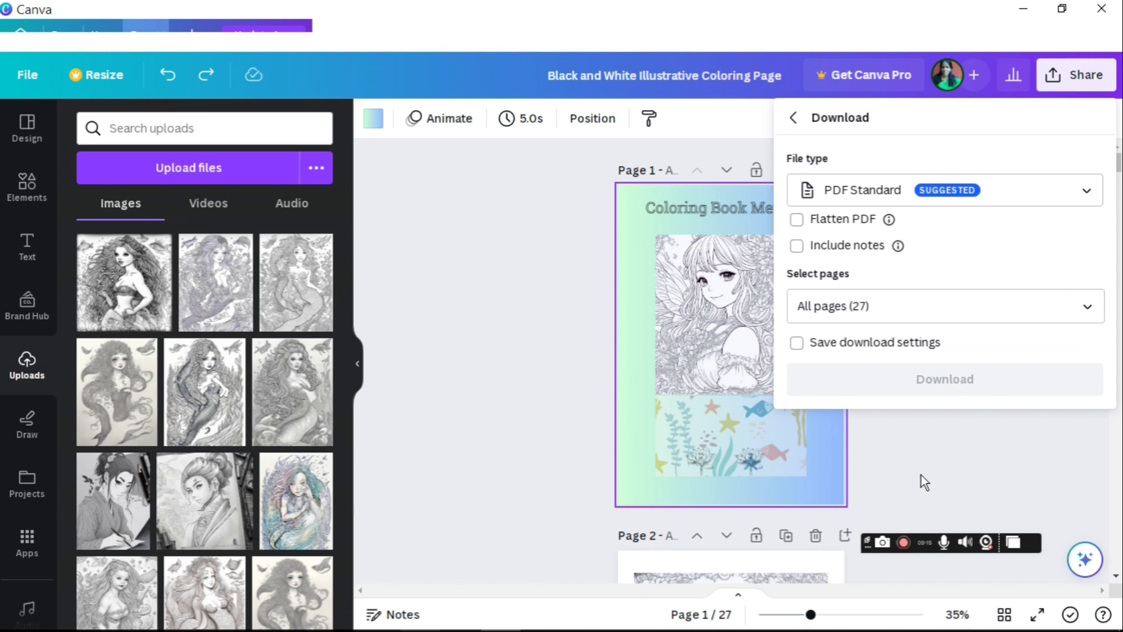
pyautogui.click(1088, 306)
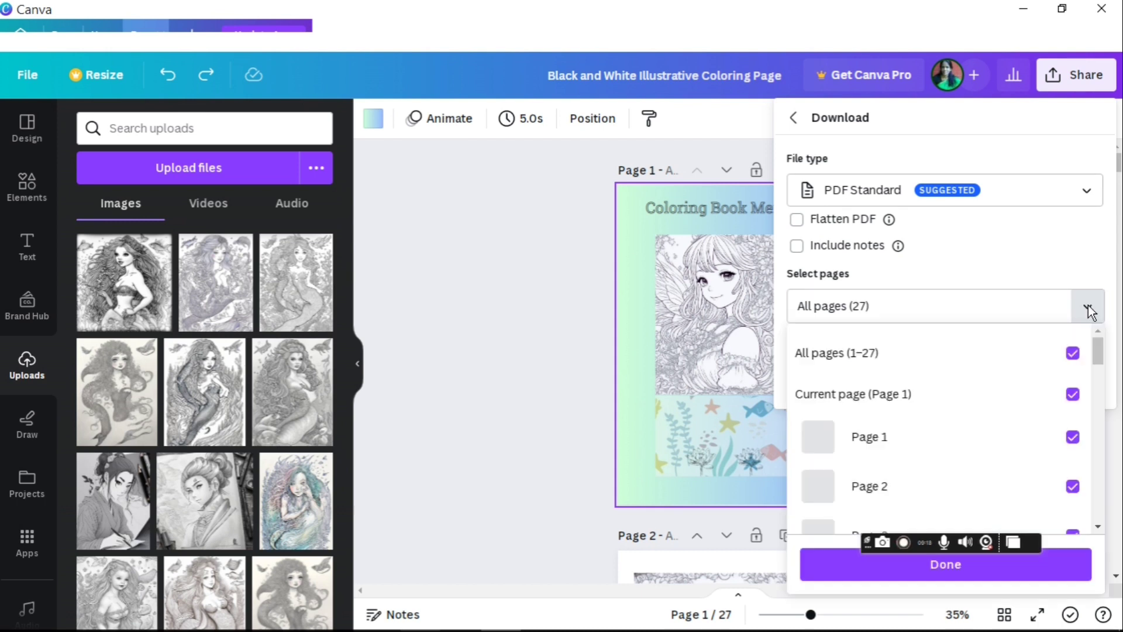
pyautogui.click(1072, 354)
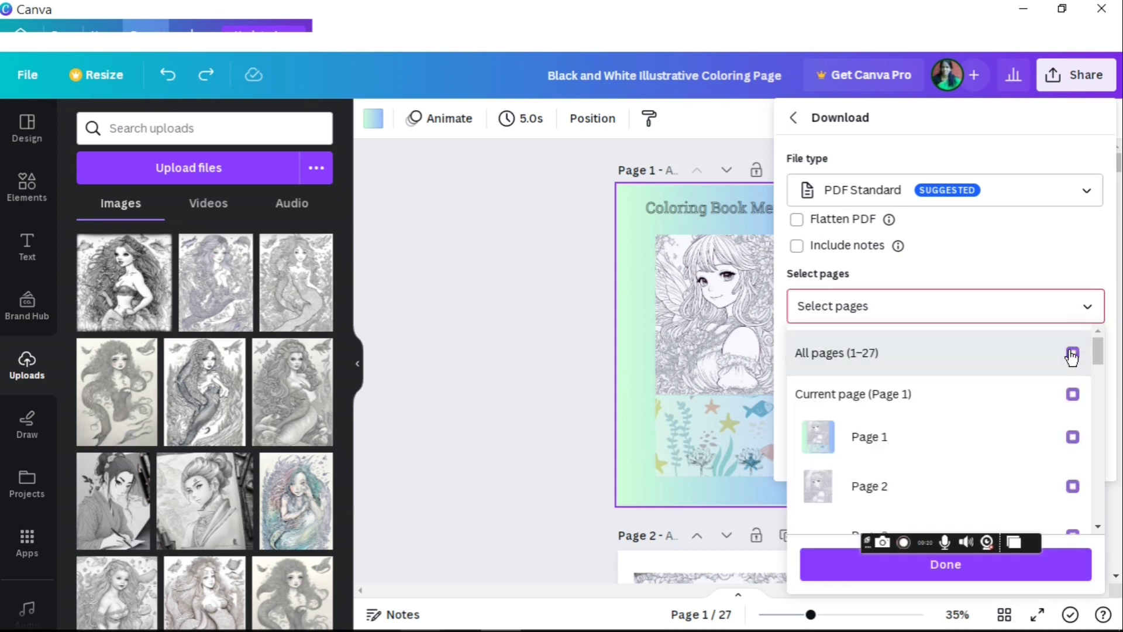
pyautogui.click(1071, 437)
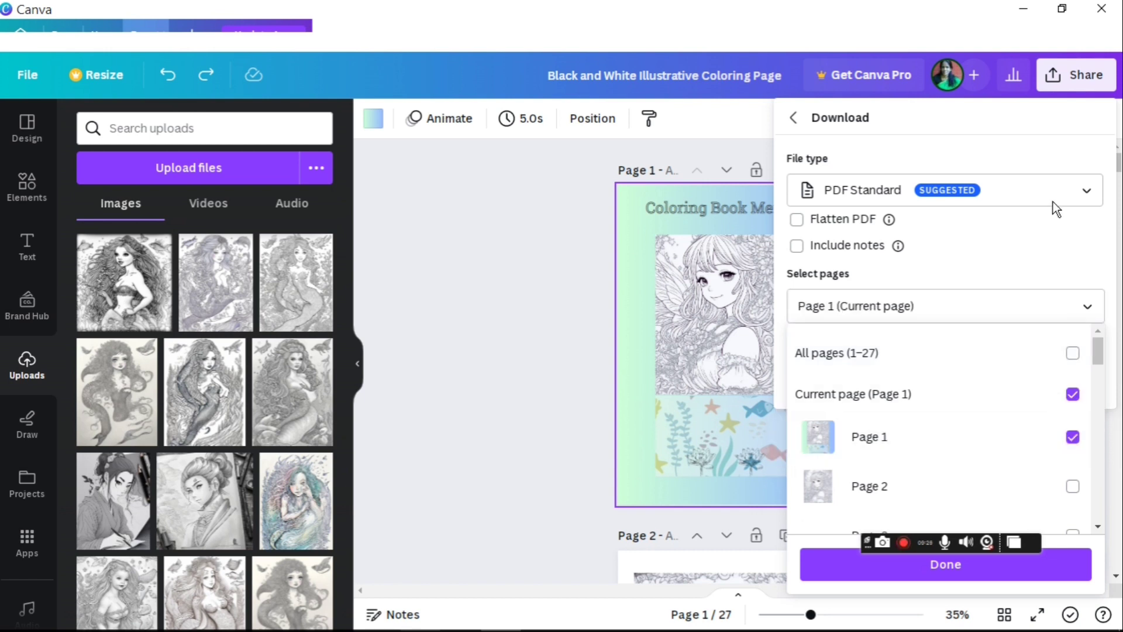
pyautogui.click(1087, 193)
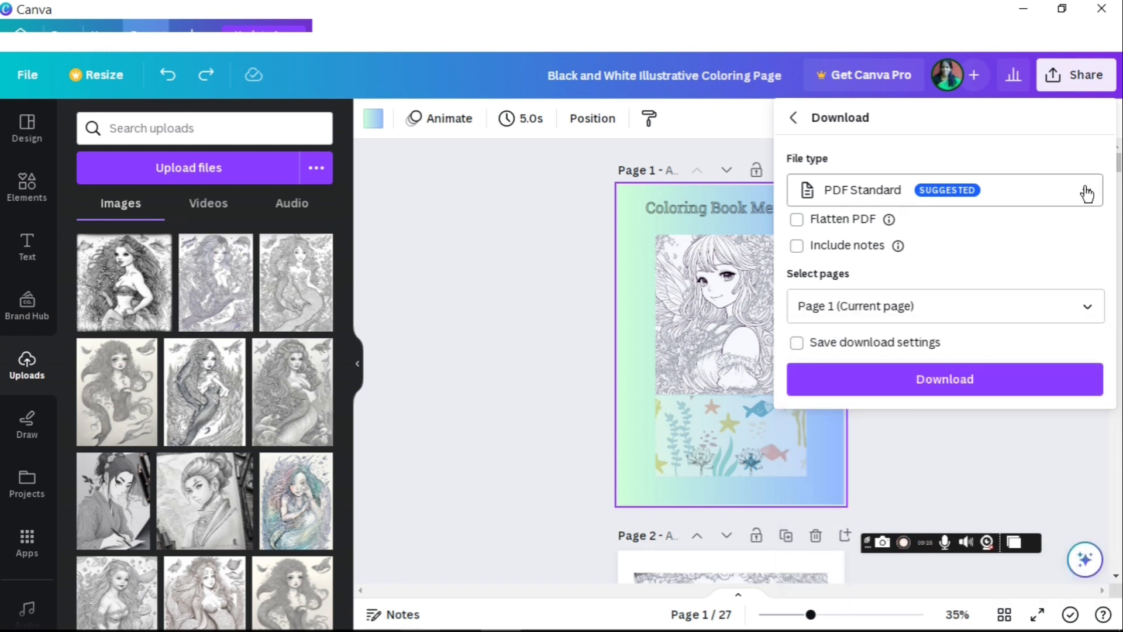
# Step: Download page 1 from Canva as a JPG and save it to the Desktop
pyautogui.click(1087, 193)
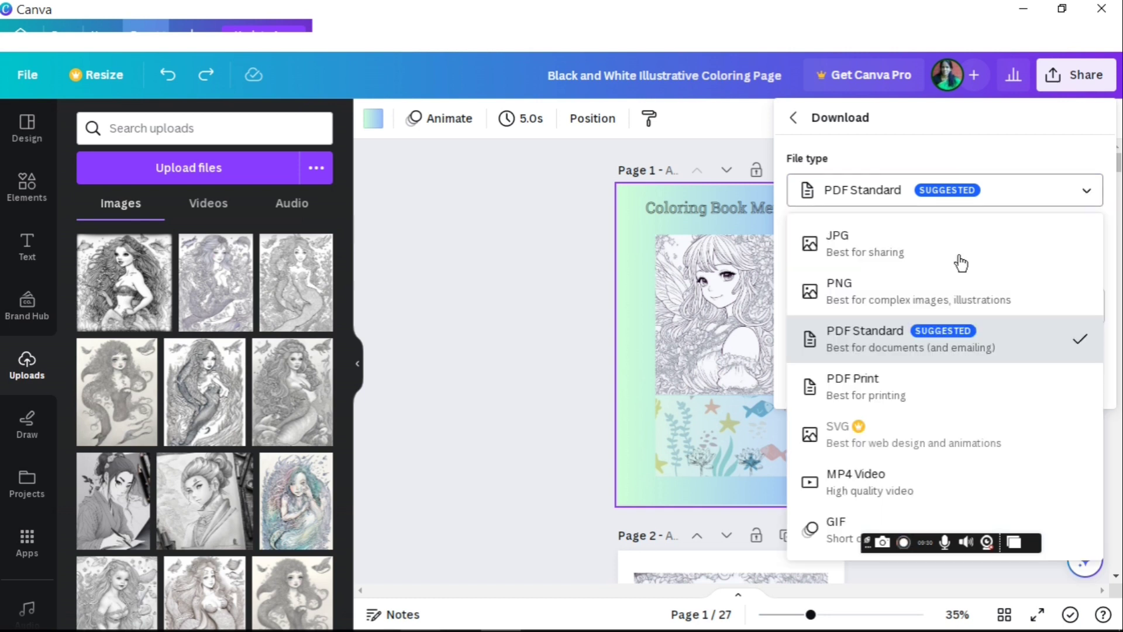
pyautogui.click(866, 252)
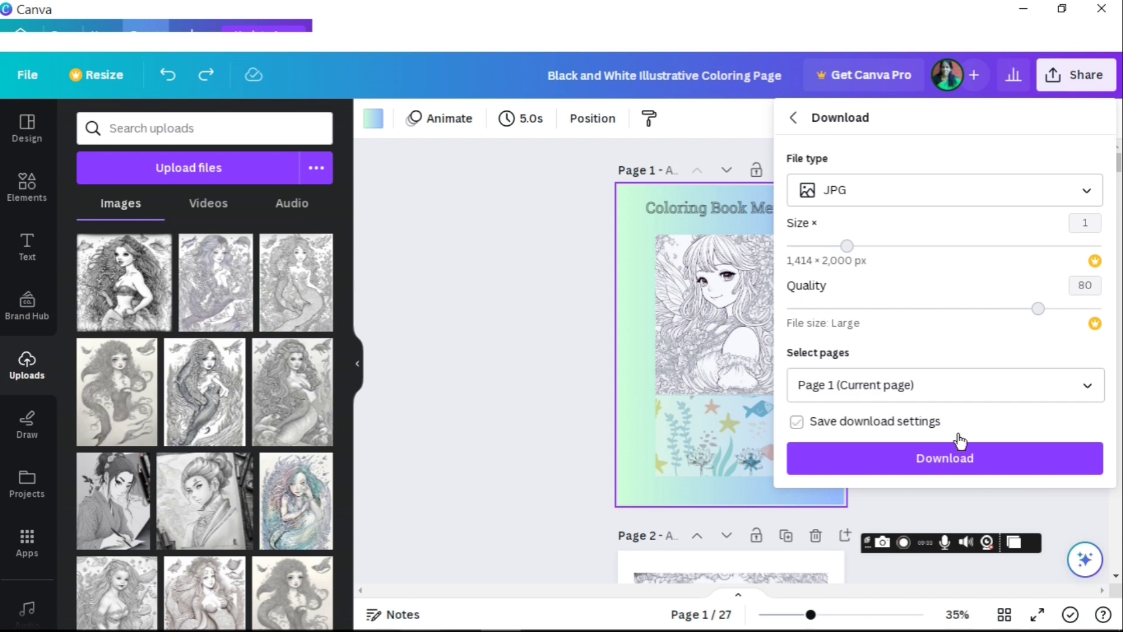
pyautogui.click(949, 463)
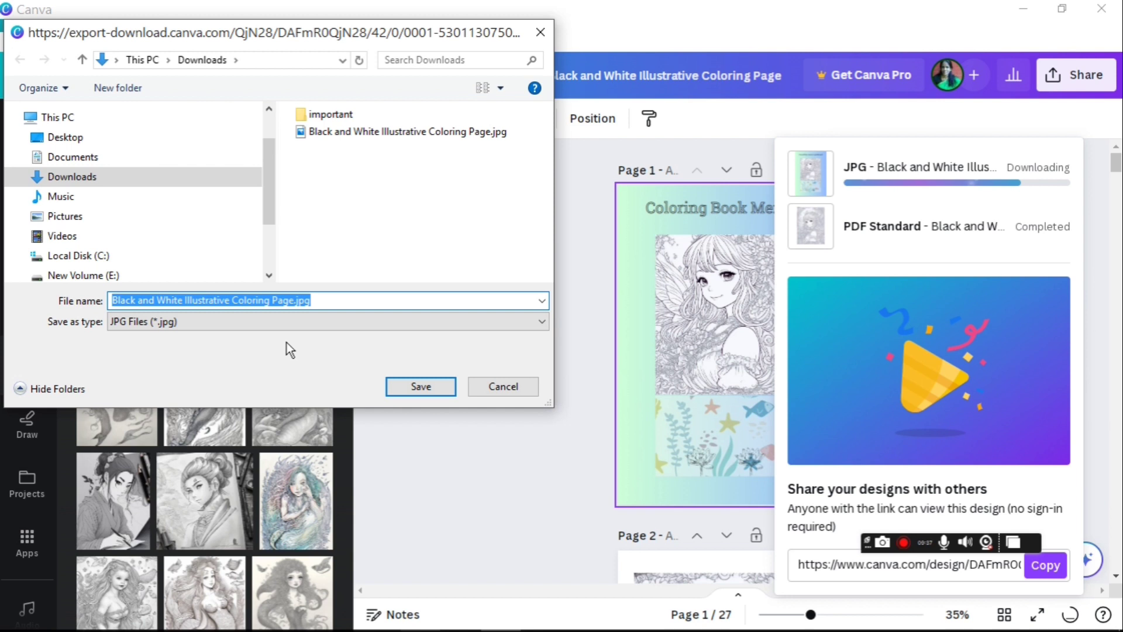
pyautogui.click(65, 136)
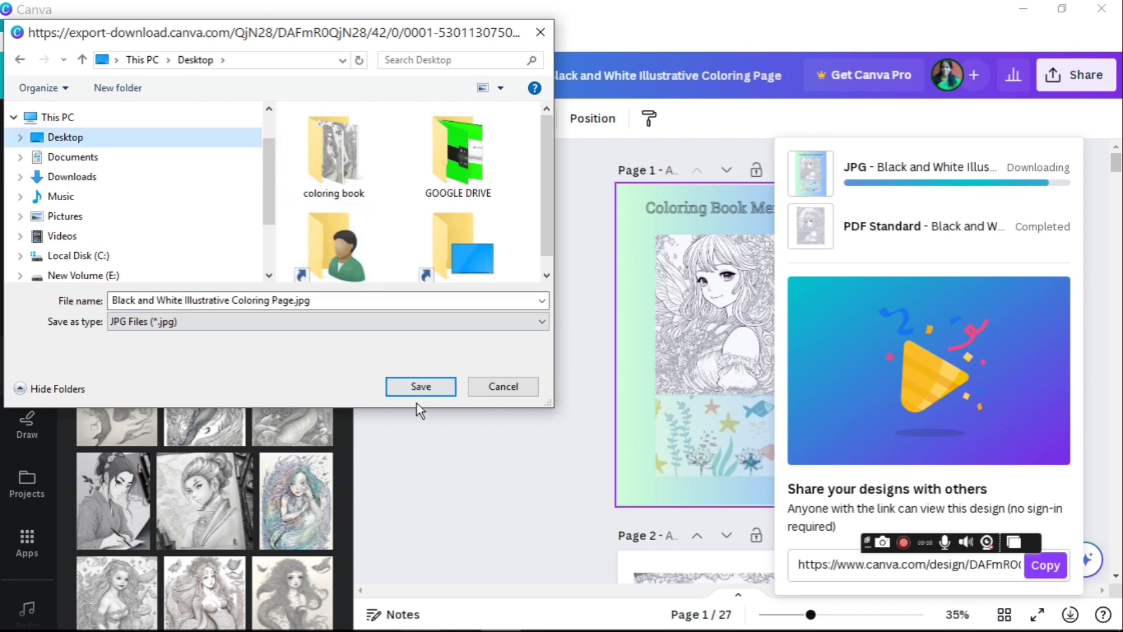
pyautogui.press('Return')
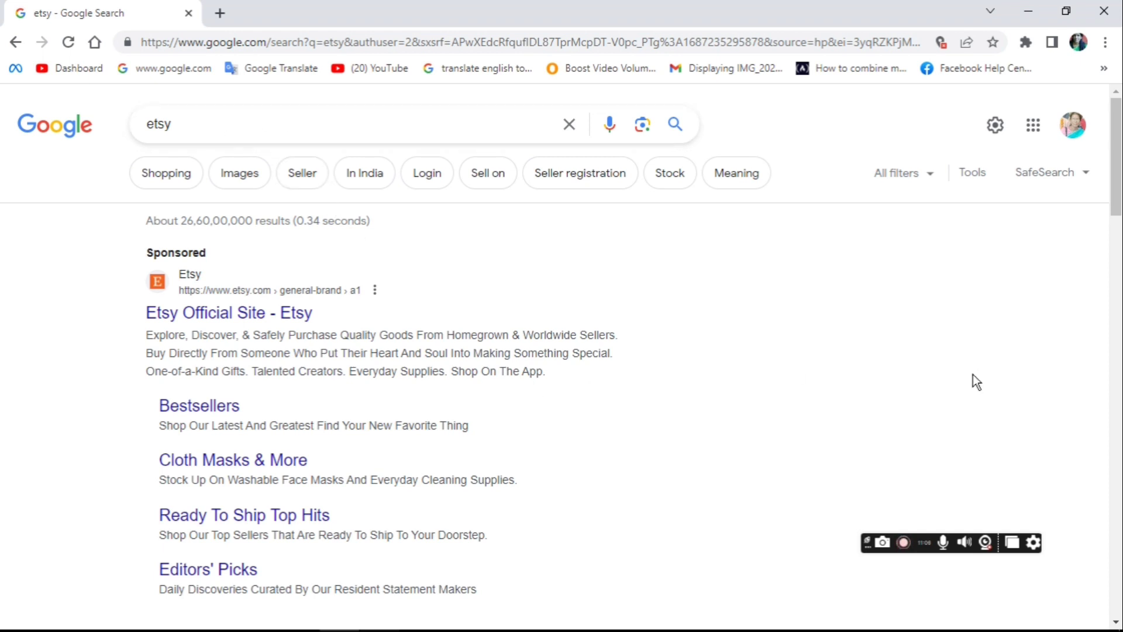
# Step: Go from the etsy Google results to Etsy's selling page and start seller setup
pyautogui.scroll(-8, 561, 351)
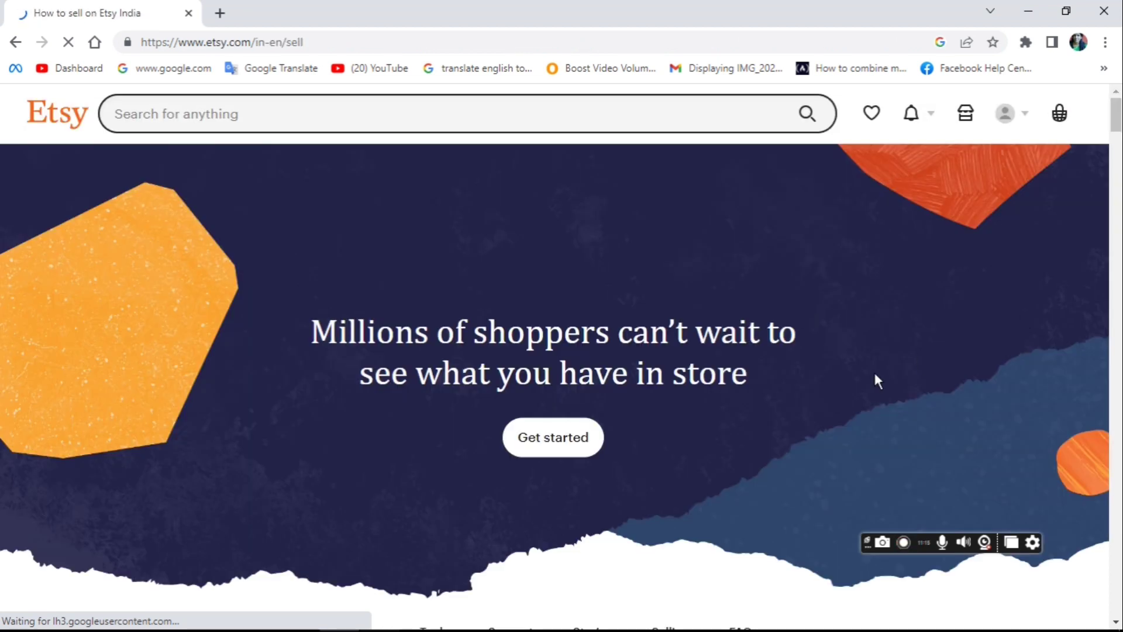
pyautogui.click(558, 436)
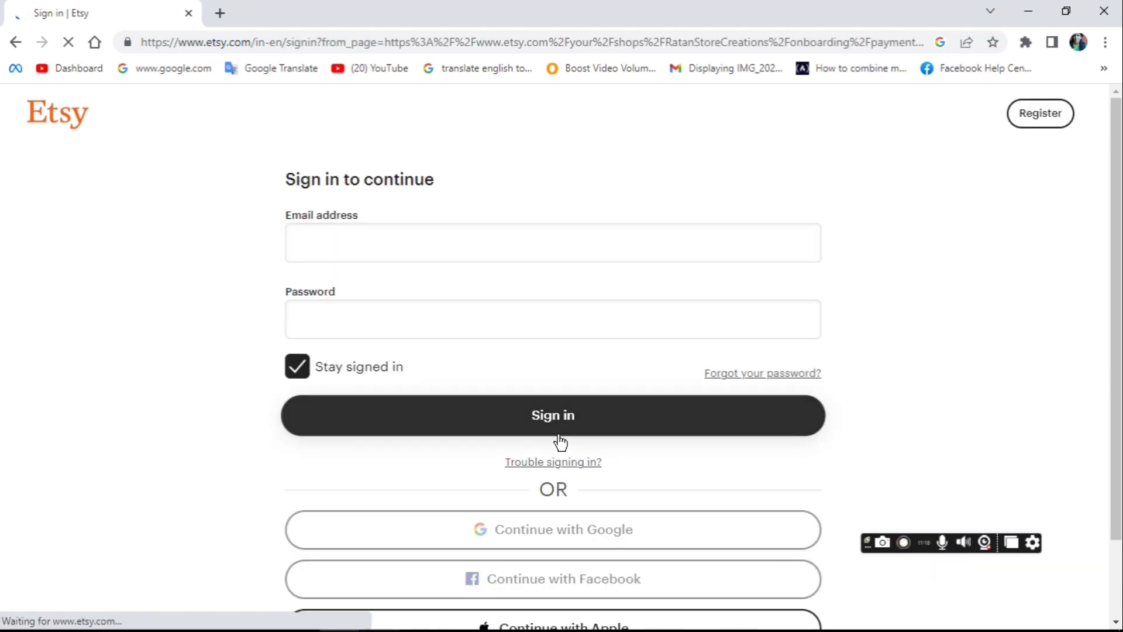
# Step: Sign in to Etsy with the seller account's email address to continue shop setup
pyautogui.doubleClick(559, 437)
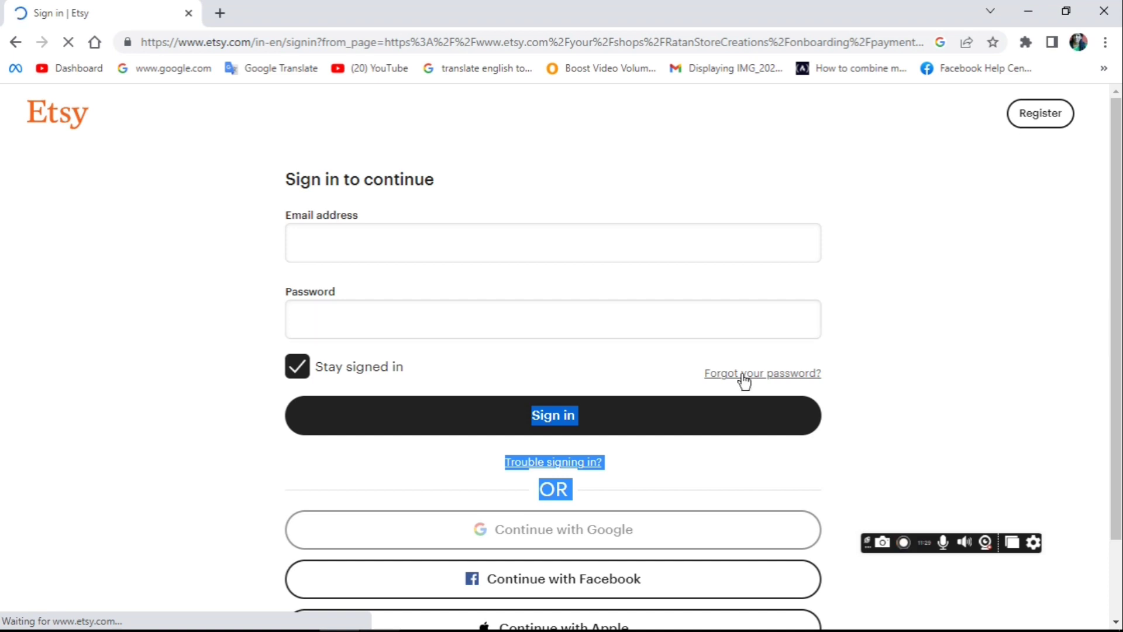
pyautogui.click(557, 416)
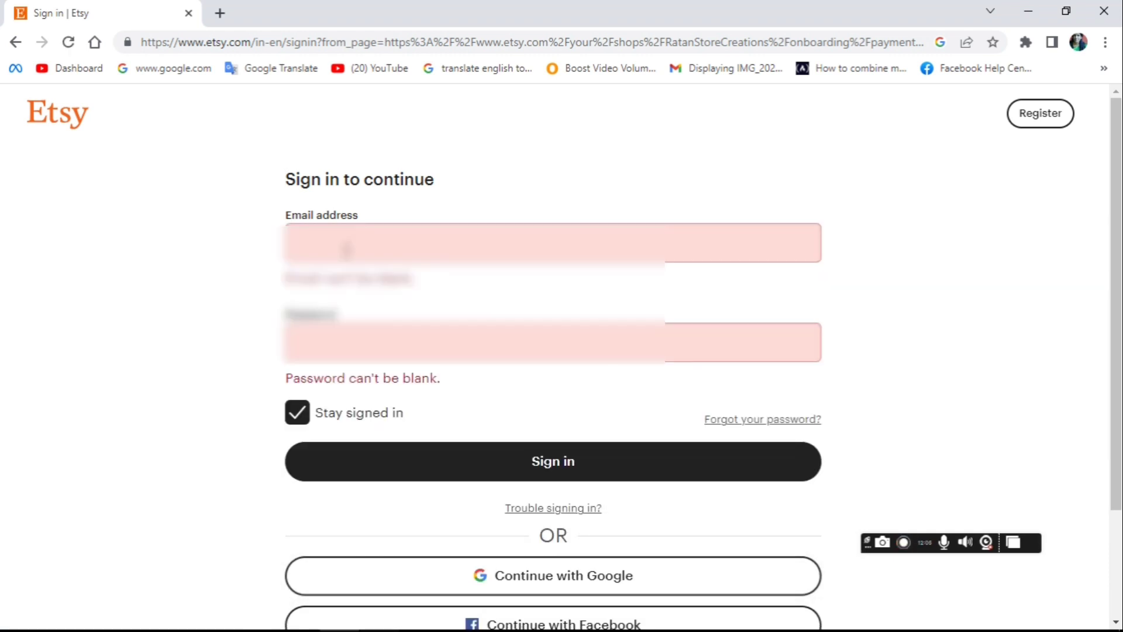
pyautogui.click(345, 245)
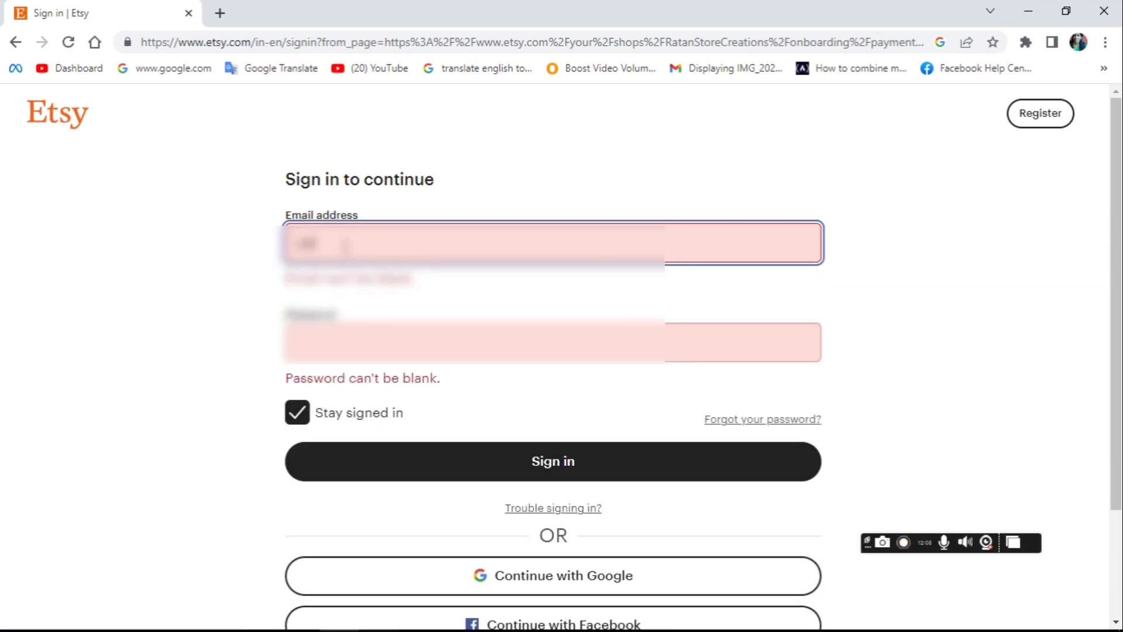
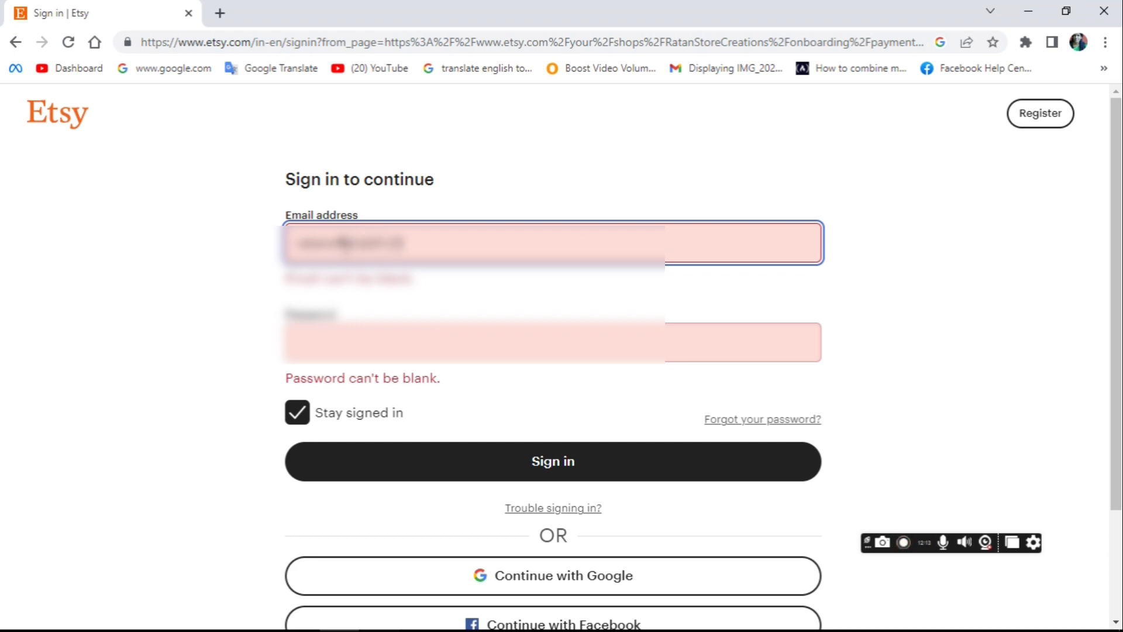
pyautogui.press('Return')
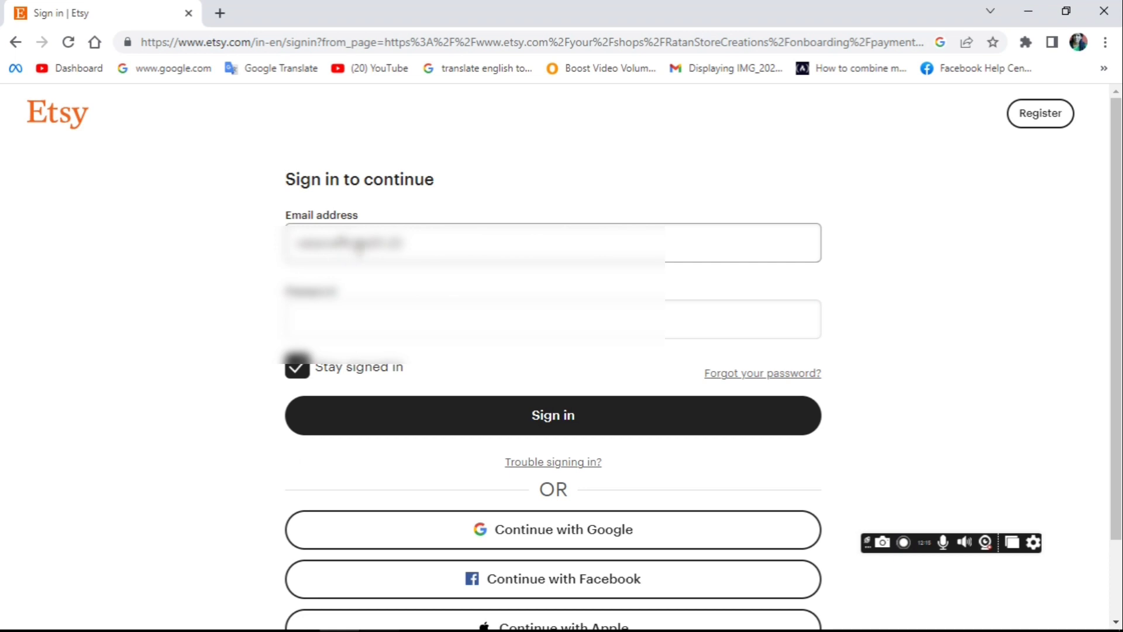
pyautogui.click(427, 243)
pyautogui.write('@g')
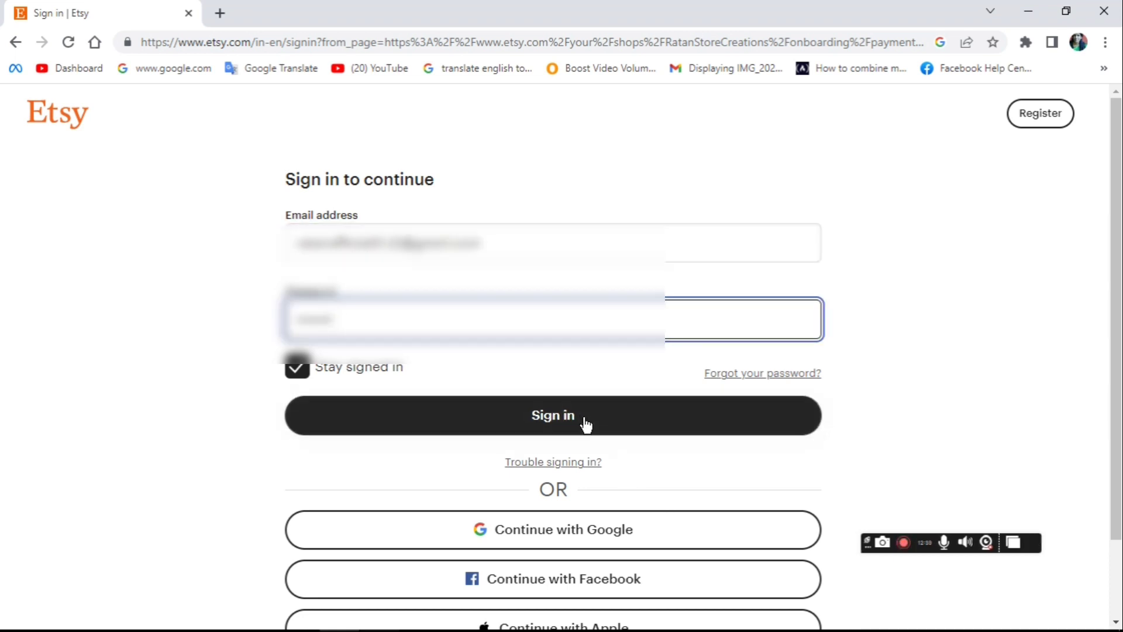
pyautogui.click(578, 413)
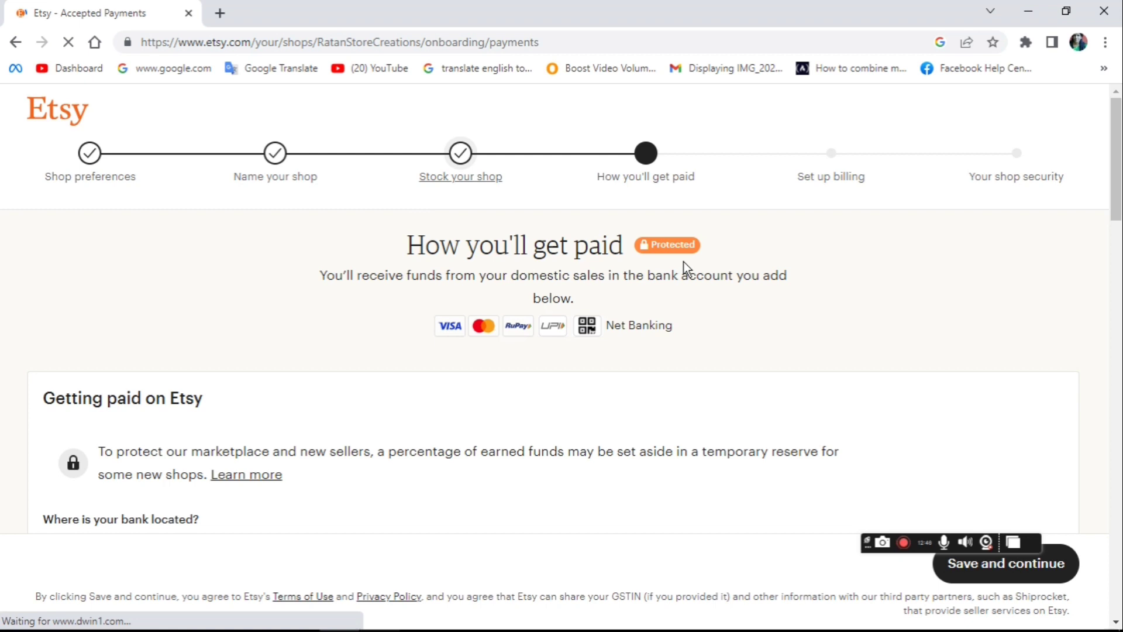
# Step: Step back through Shop preferences, Name your shop and Stock your shop to edit the first listing
pyautogui.click(97, 161)
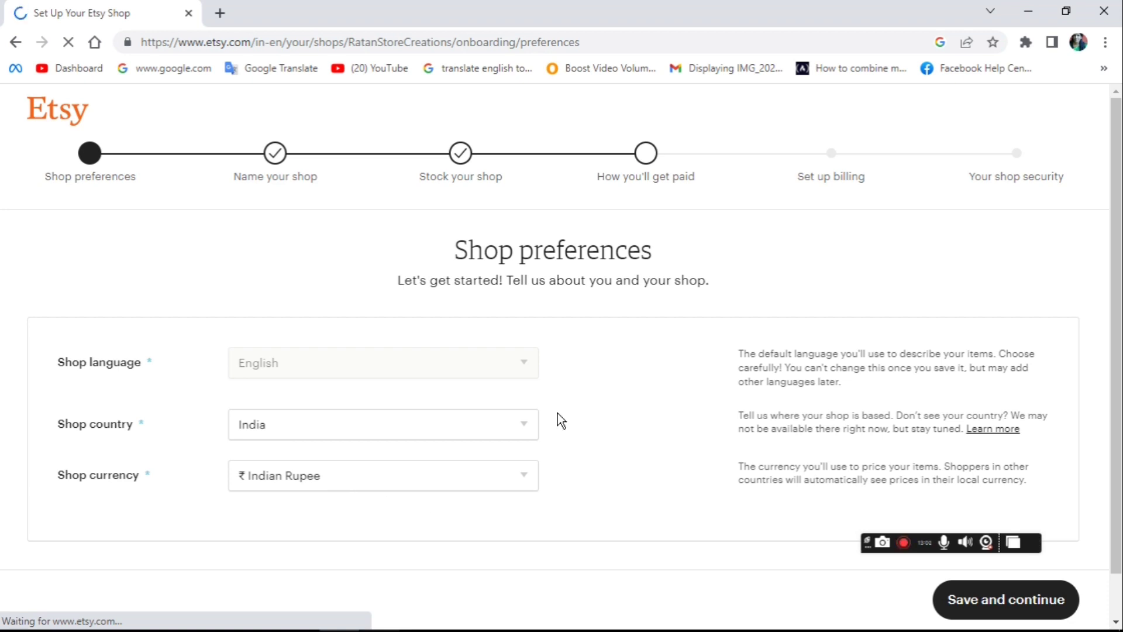
pyautogui.click(276, 156)
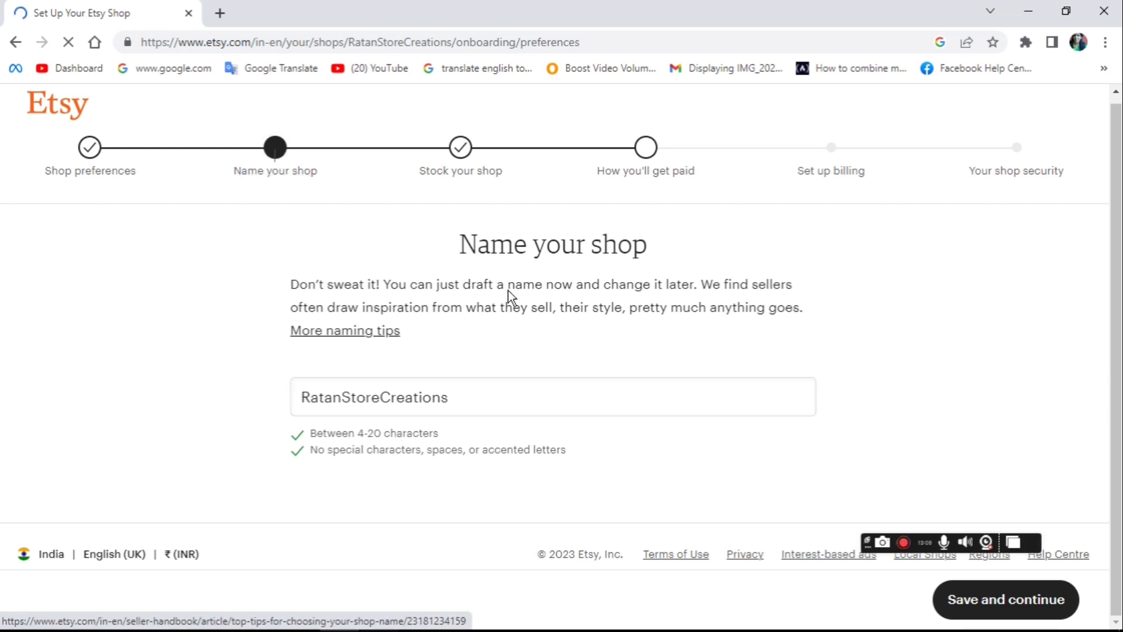
pyautogui.click(458, 147)
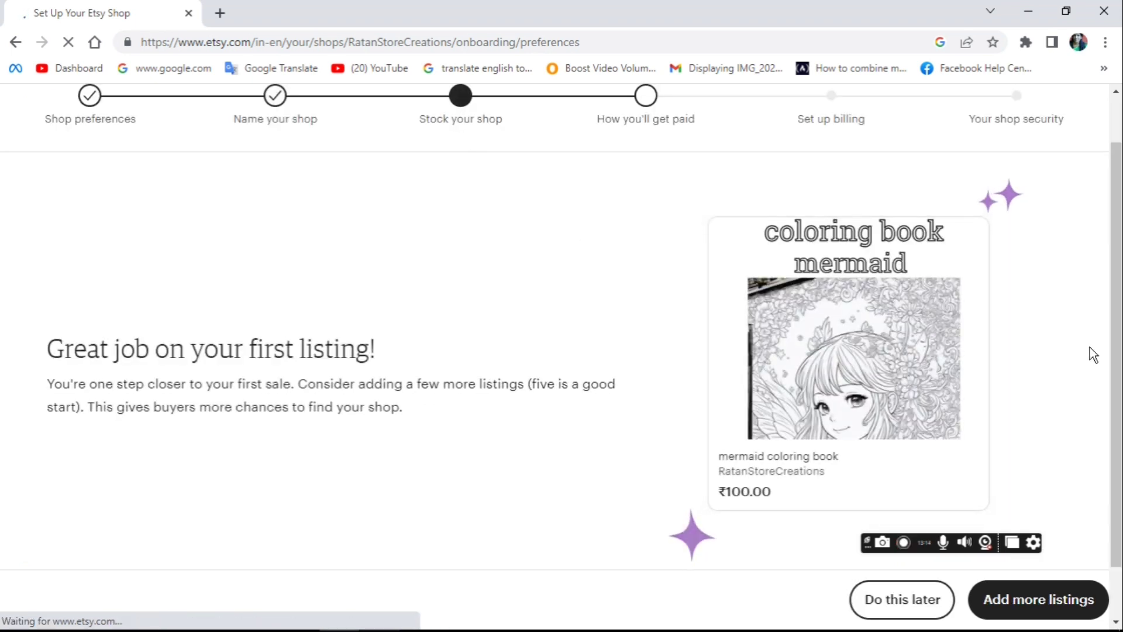
pyautogui.click(955, 253)
pyautogui.click(675, 498)
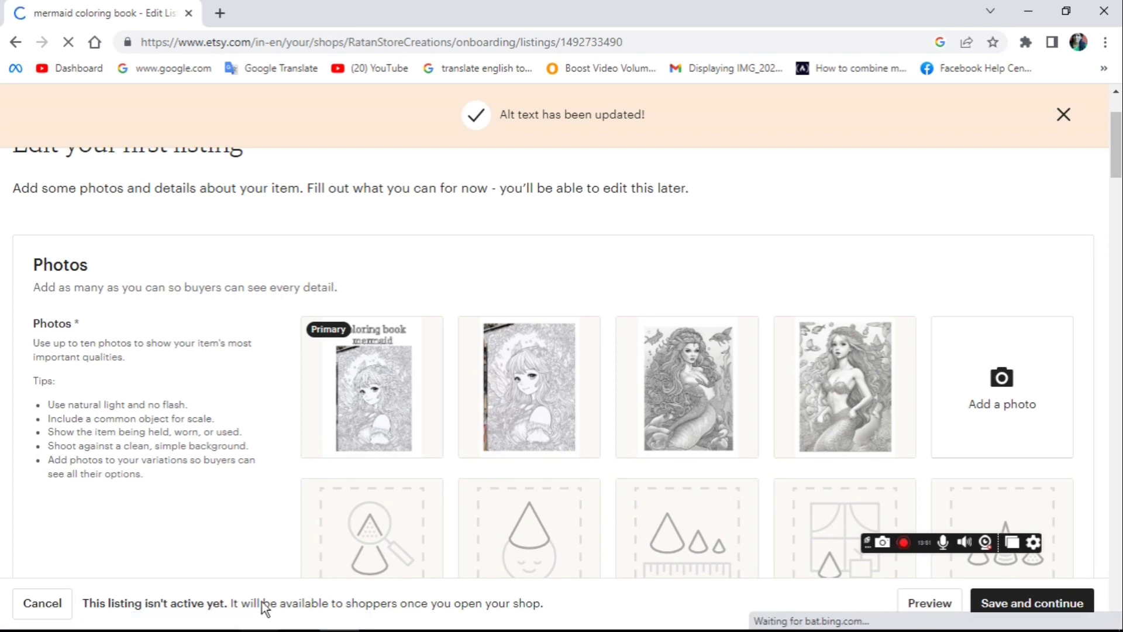
pyautogui.moveTo(383, 415)
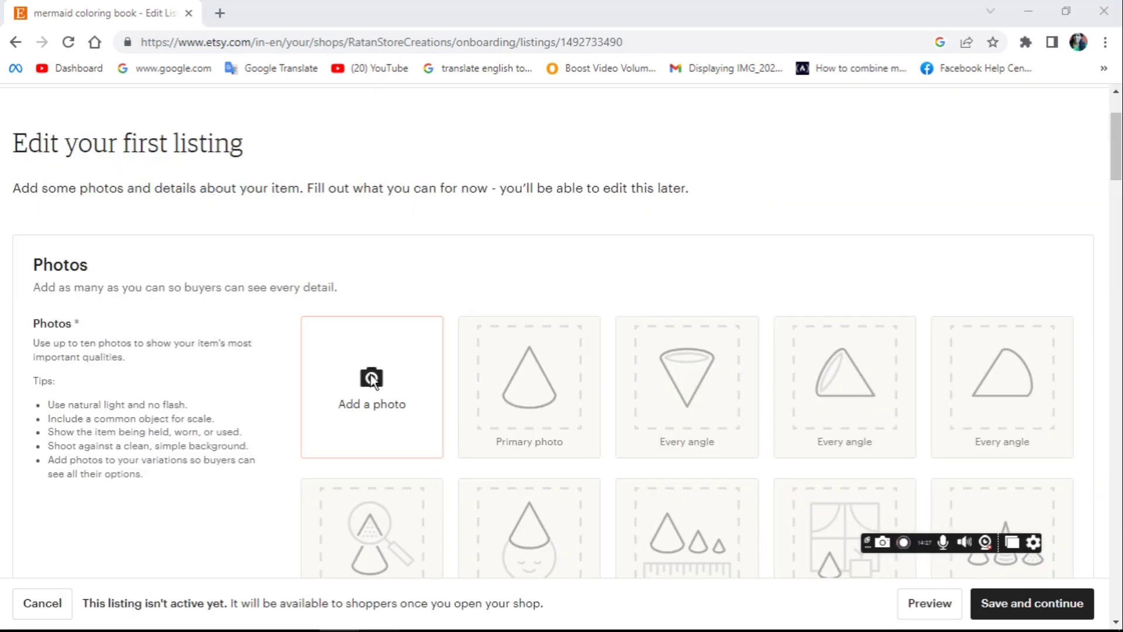
# Step: Upload Black and White Illustrative Coloring Page.jpg with alt text 'coloring book mermaid'
pyautogui.click(372, 379)
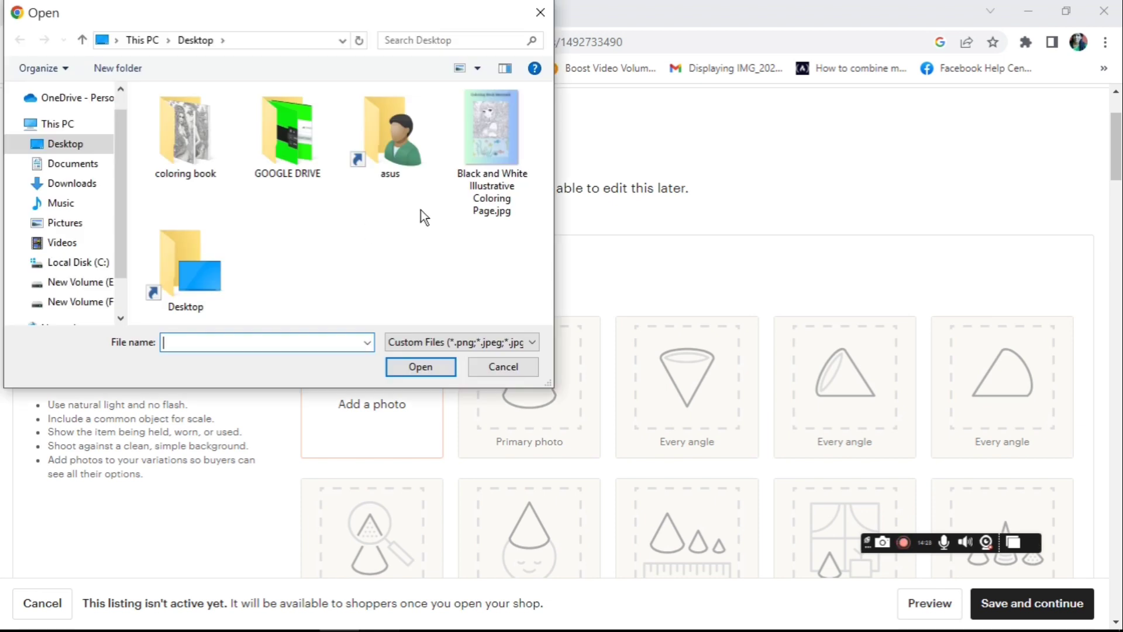
pyautogui.doubleClick(508, 155)
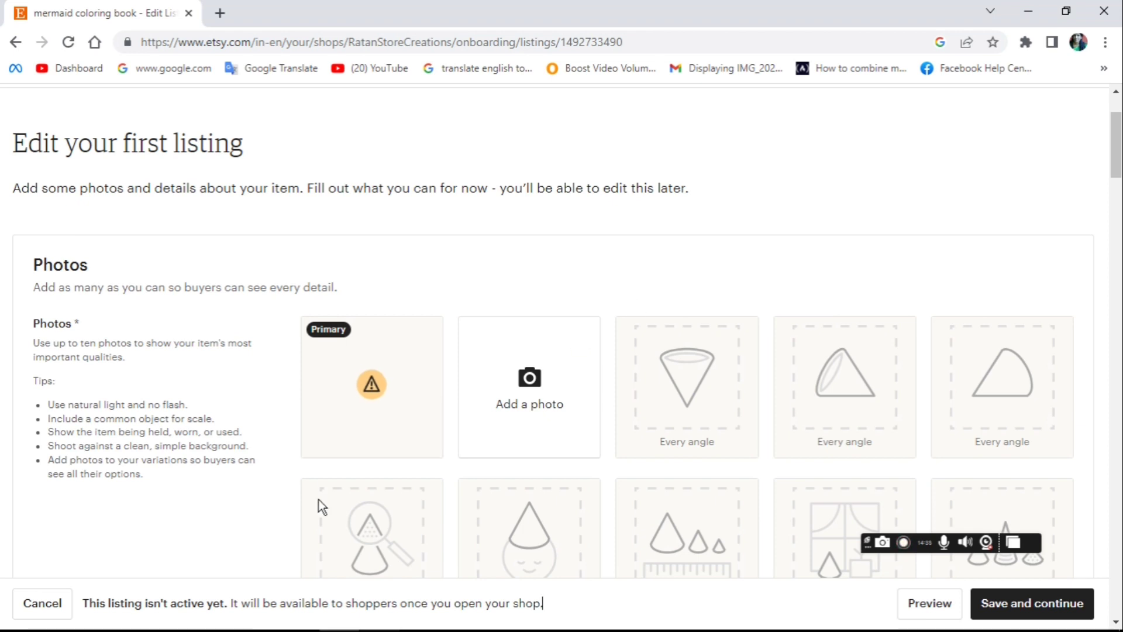
pyautogui.moveTo(325, 439)
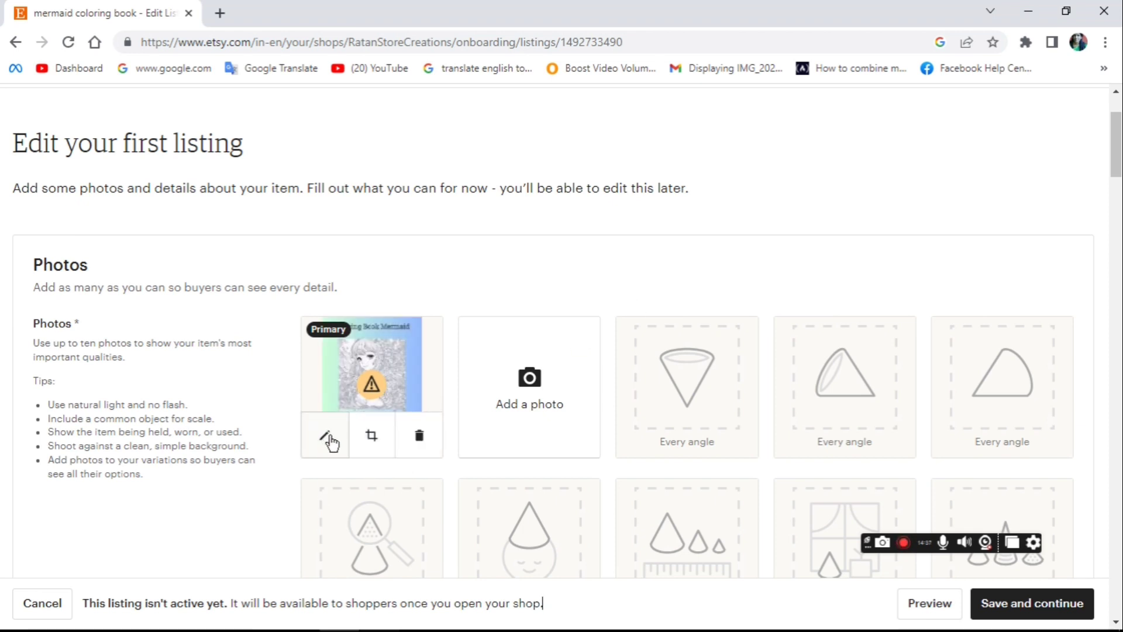
pyautogui.click(328, 435)
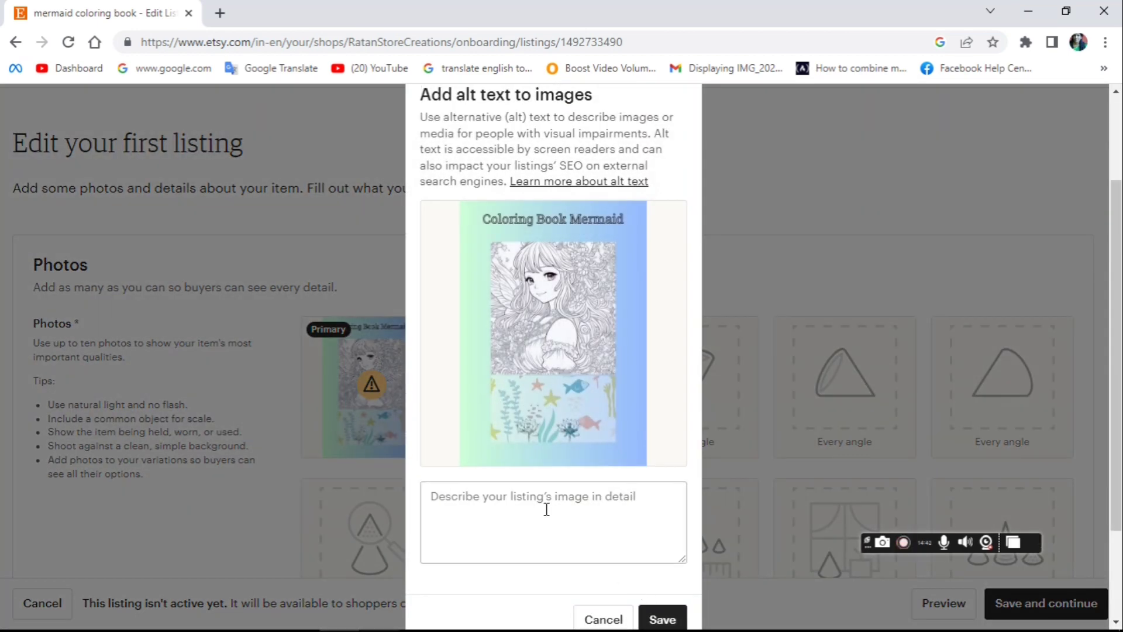
pyautogui.click(546, 508)
pyautogui.write('c')
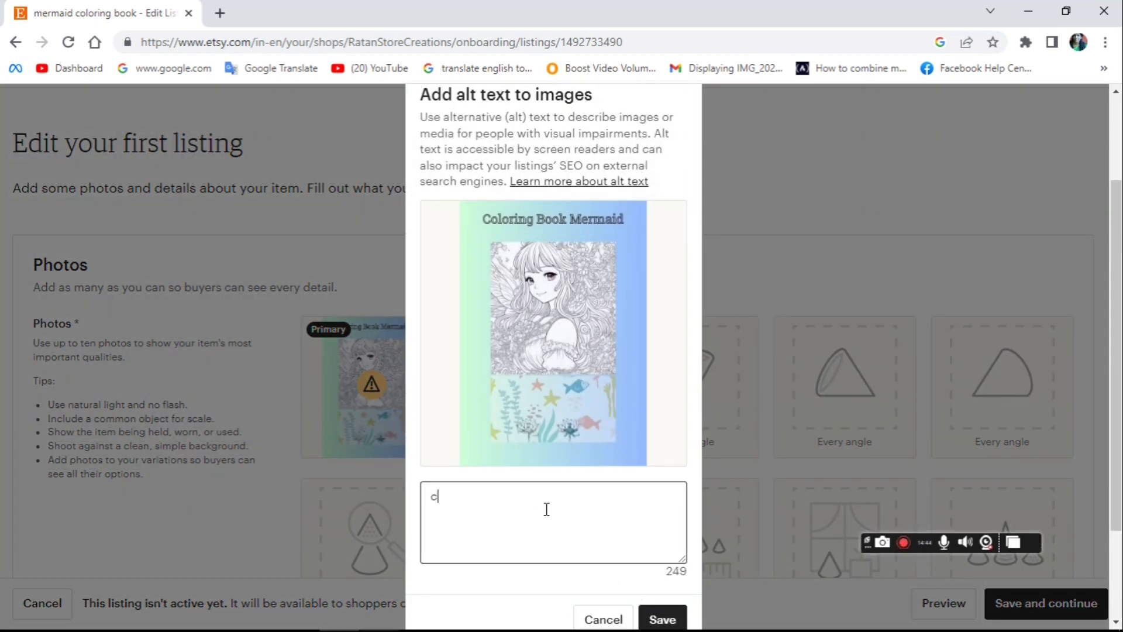
pyautogui.write('oloring book ')
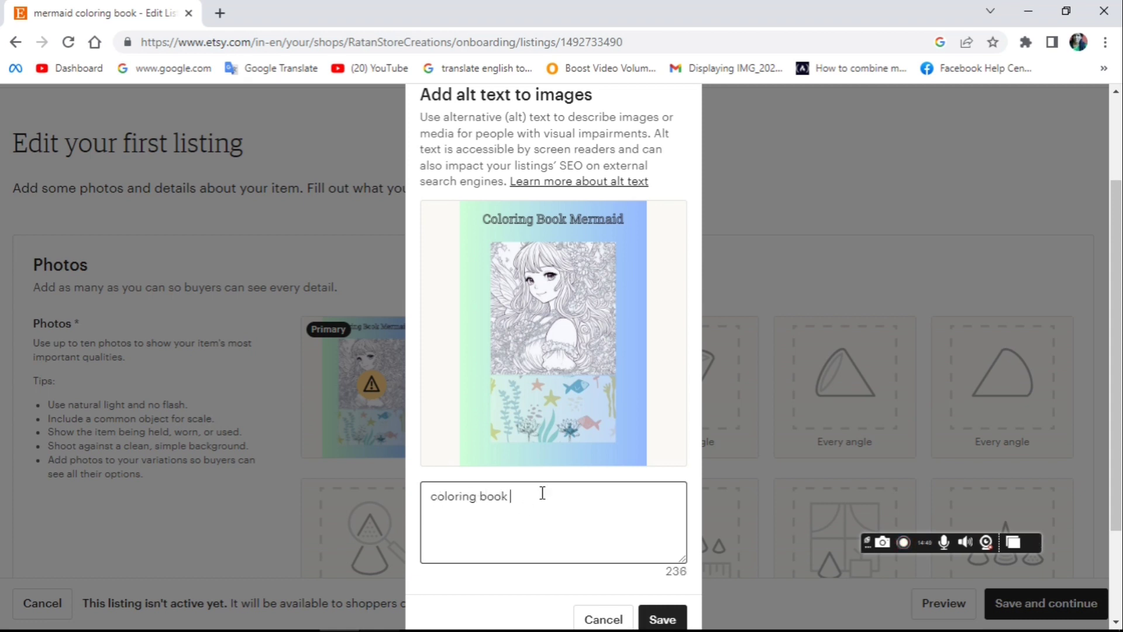
pyautogui.write('mer')
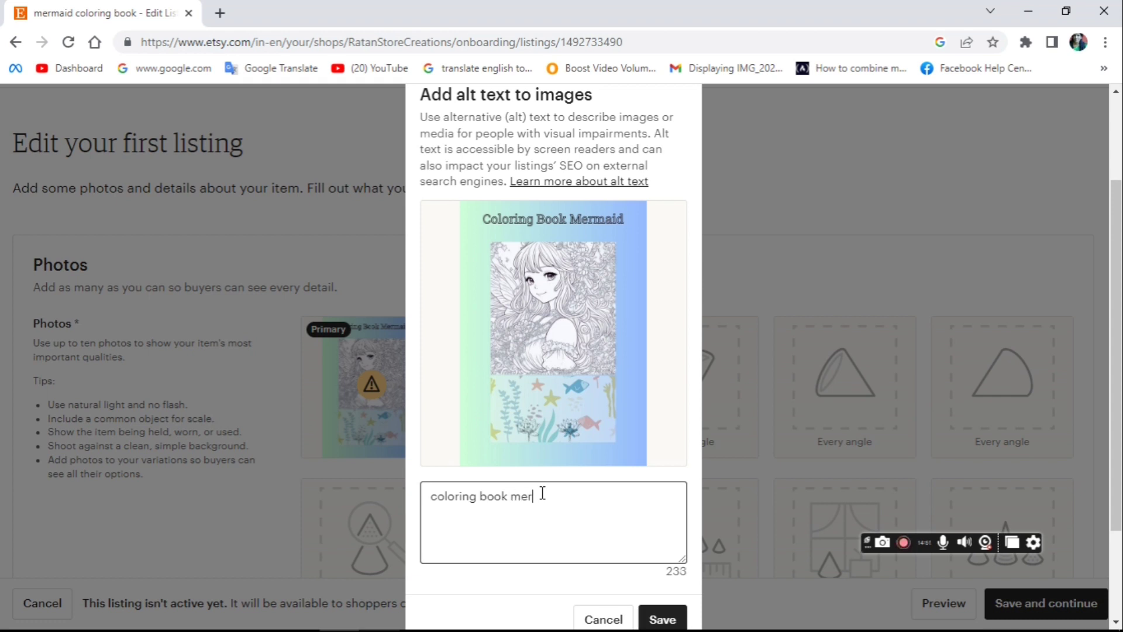
pyautogui.write('maid')
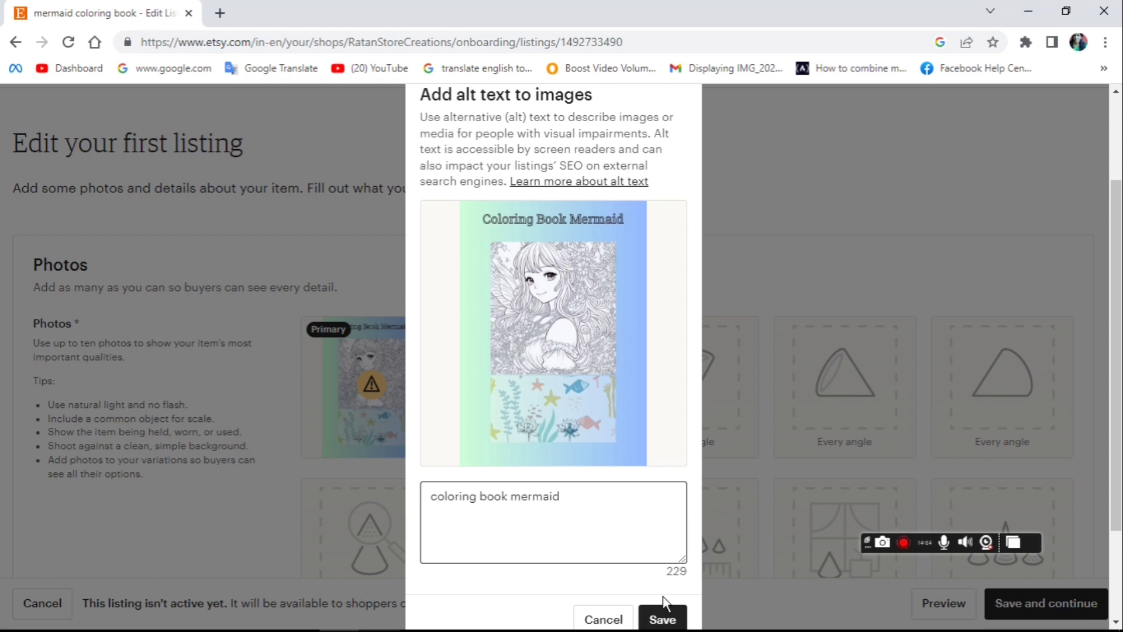
pyautogui.click(656, 628)
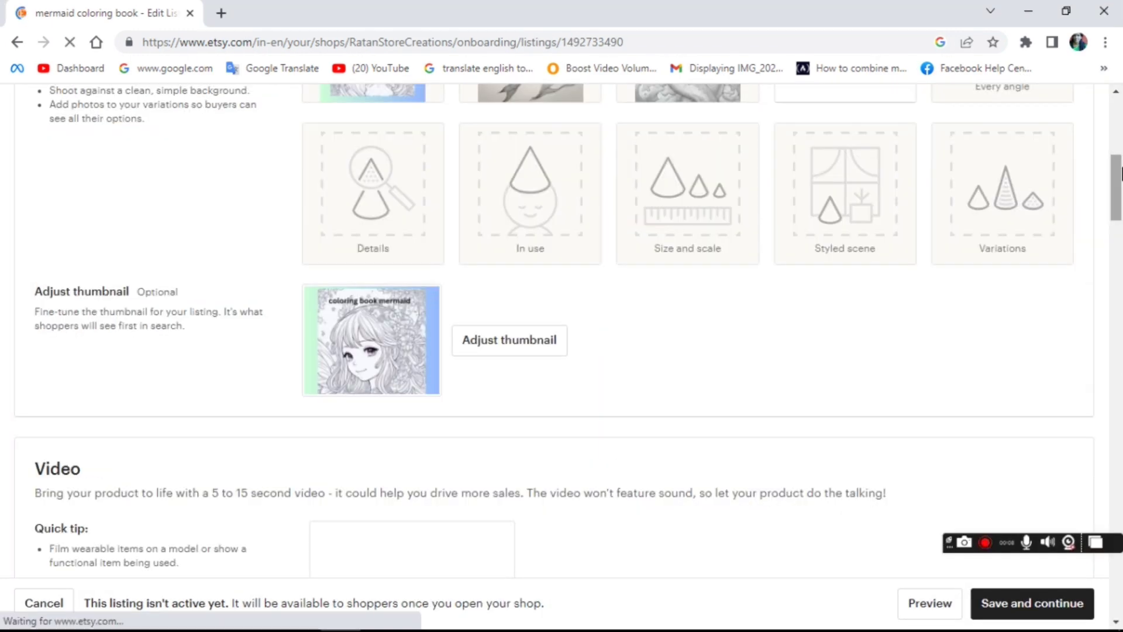
# Step: Add artwork (1).png and other mermaid images from the coloring book folder as listing photos
pyautogui.moveTo(1121, 187); pyautogui.dragTo(1121, 161)
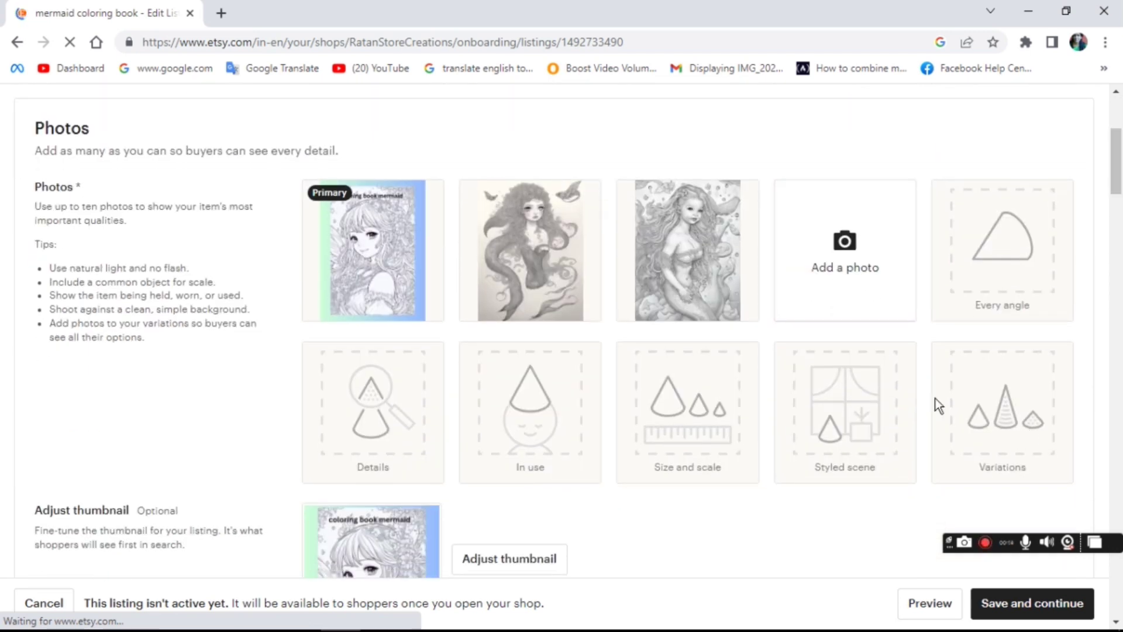
pyautogui.click(845, 249)
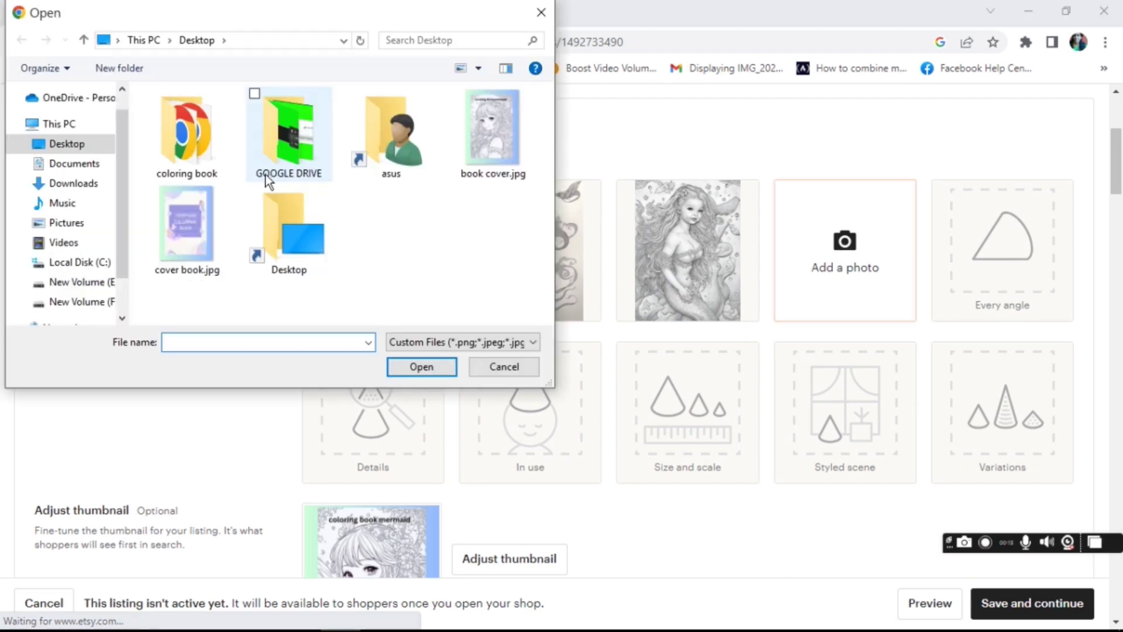
pyautogui.click(199, 123)
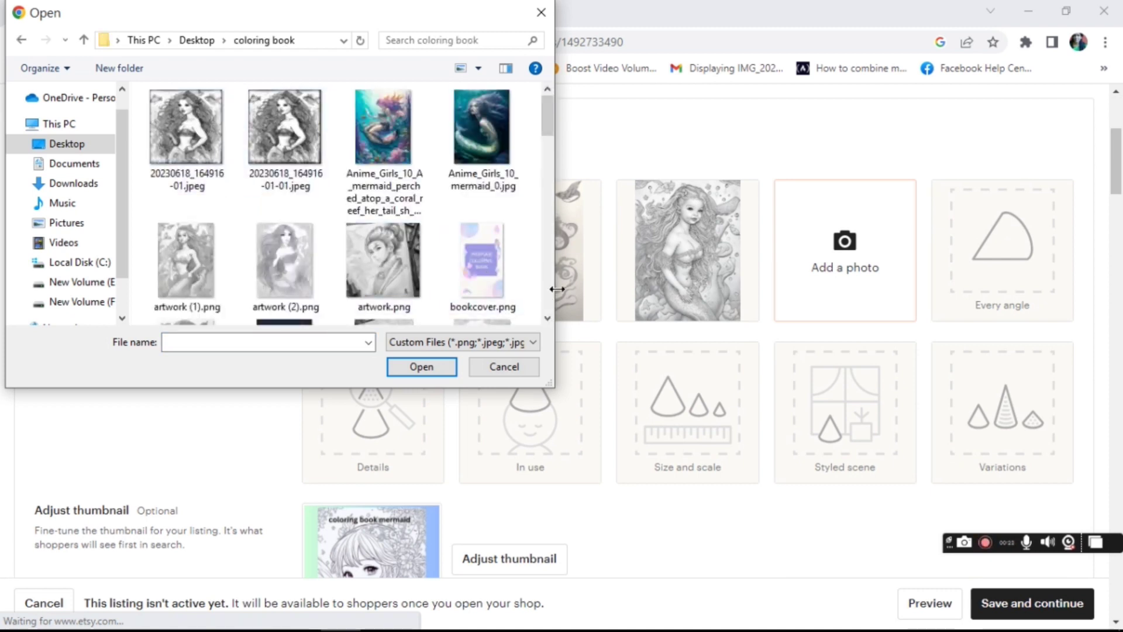
pyautogui.click(191, 269)
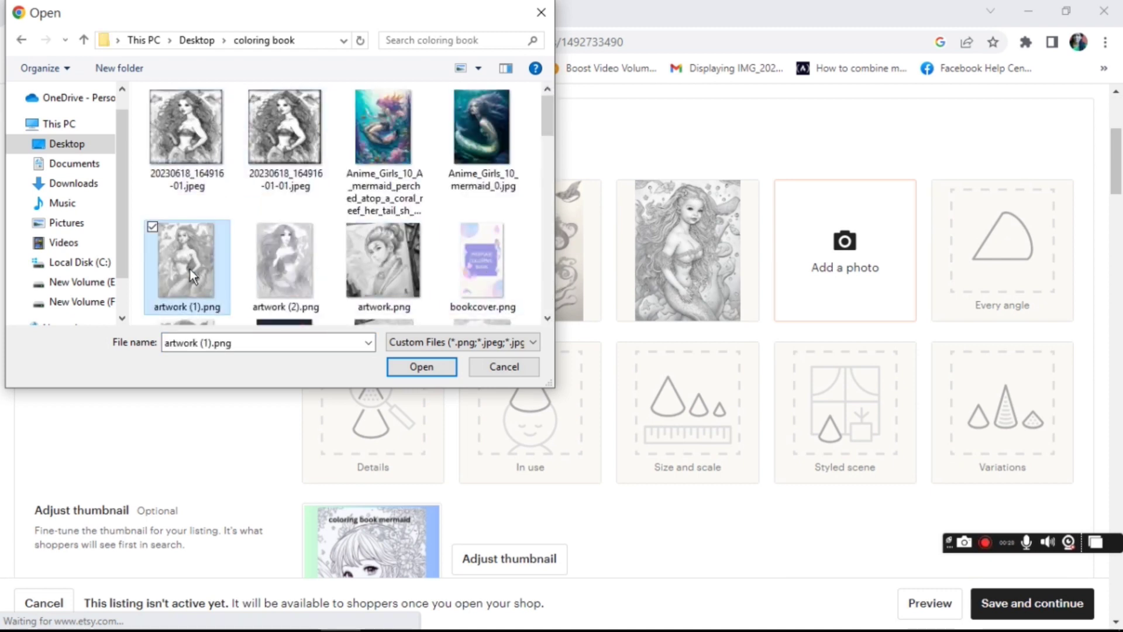
pyautogui.click(441, 373)
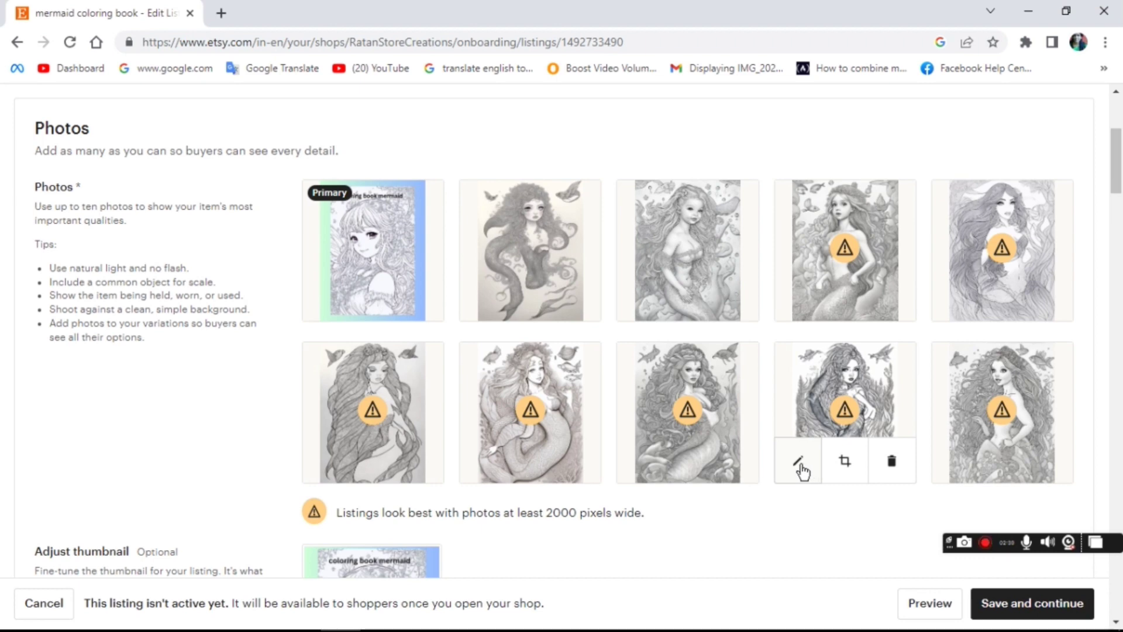
# Step: Set the long-haired mermaid photo's alt text to 'beautyfulmermaid', fixing the missing 'a'
pyautogui.click(800, 464)
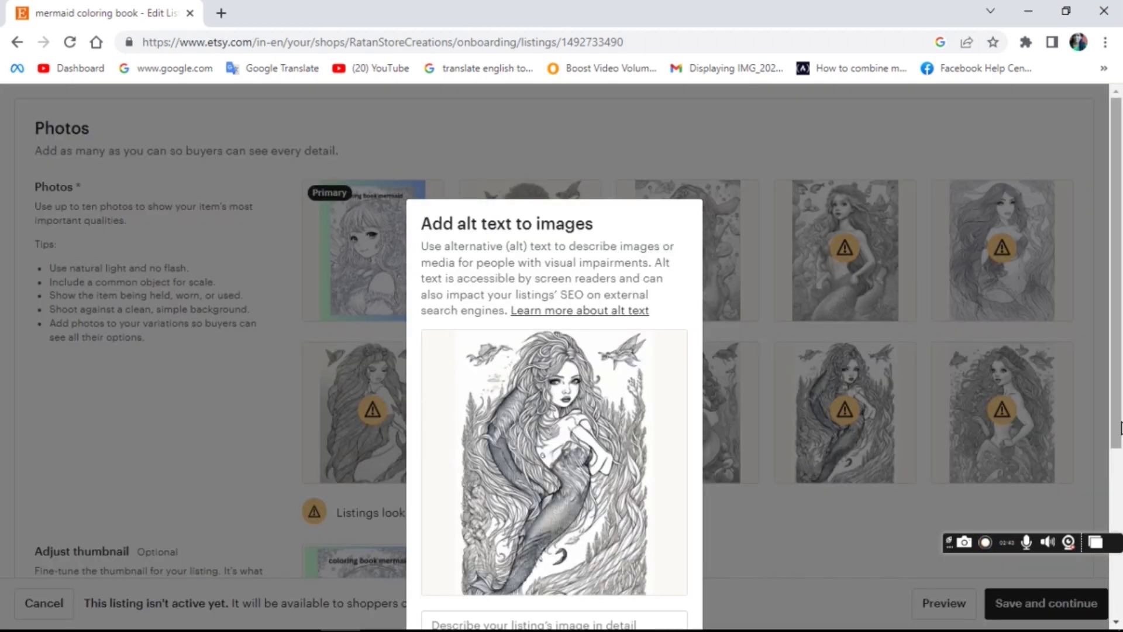
pyautogui.scroll(-4, 475, 382)
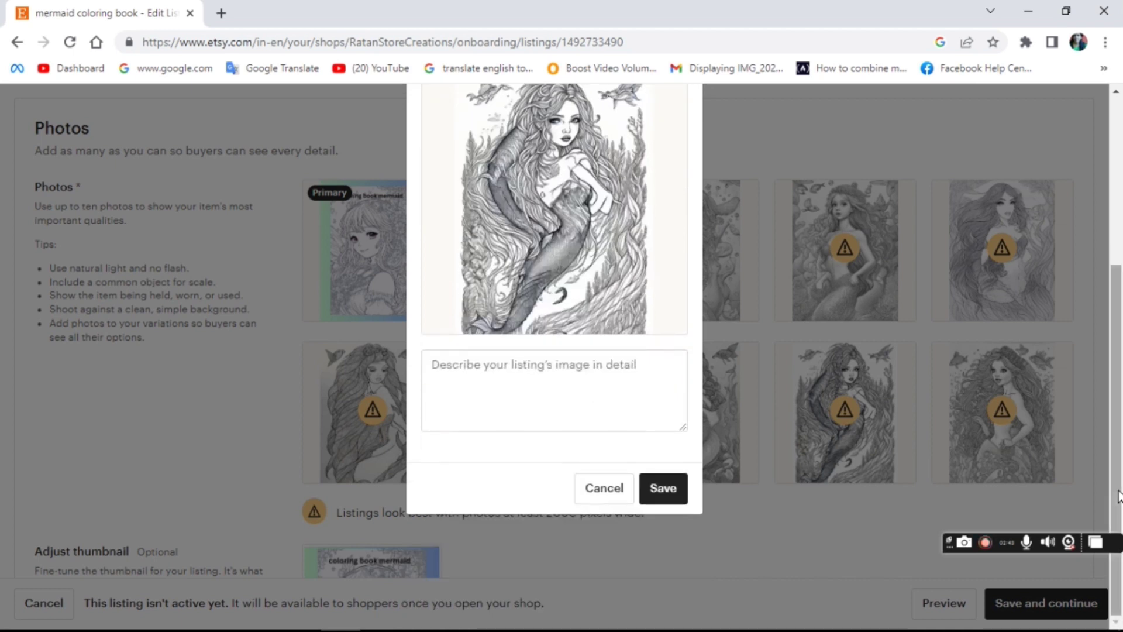
pyautogui.click(492, 363)
pyautogui.write('beutyfulmermaid')
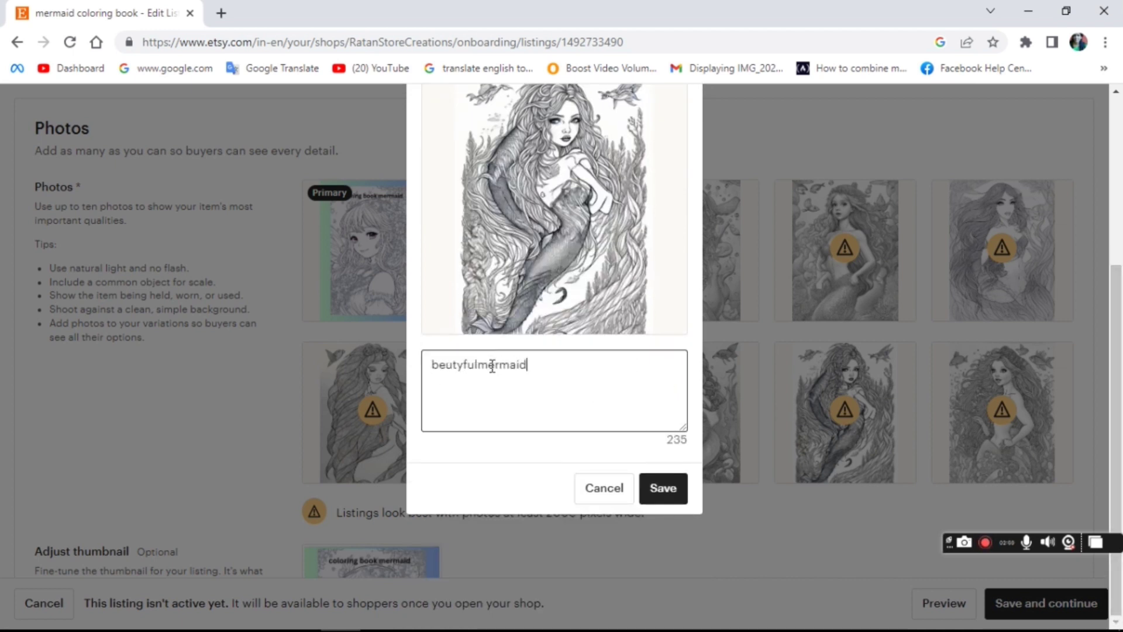
pyautogui.click(447, 365)
pyautogui.write('a')
pyautogui.click(669, 491)
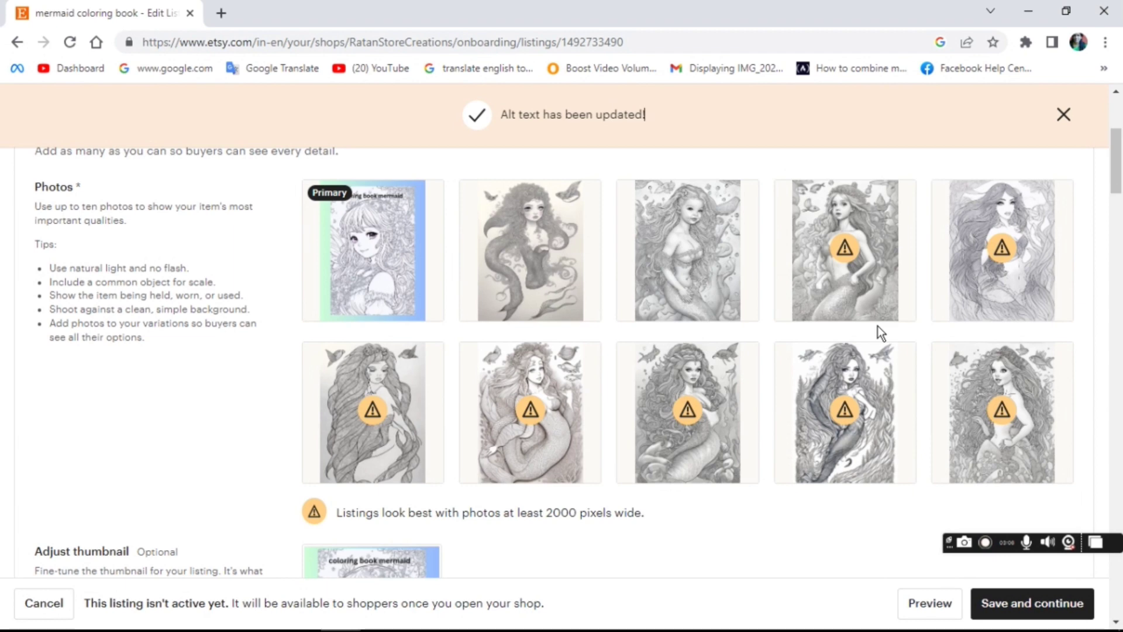
pyautogui.moveTo(1062, 310)
pyautogui.click(1121, 437)
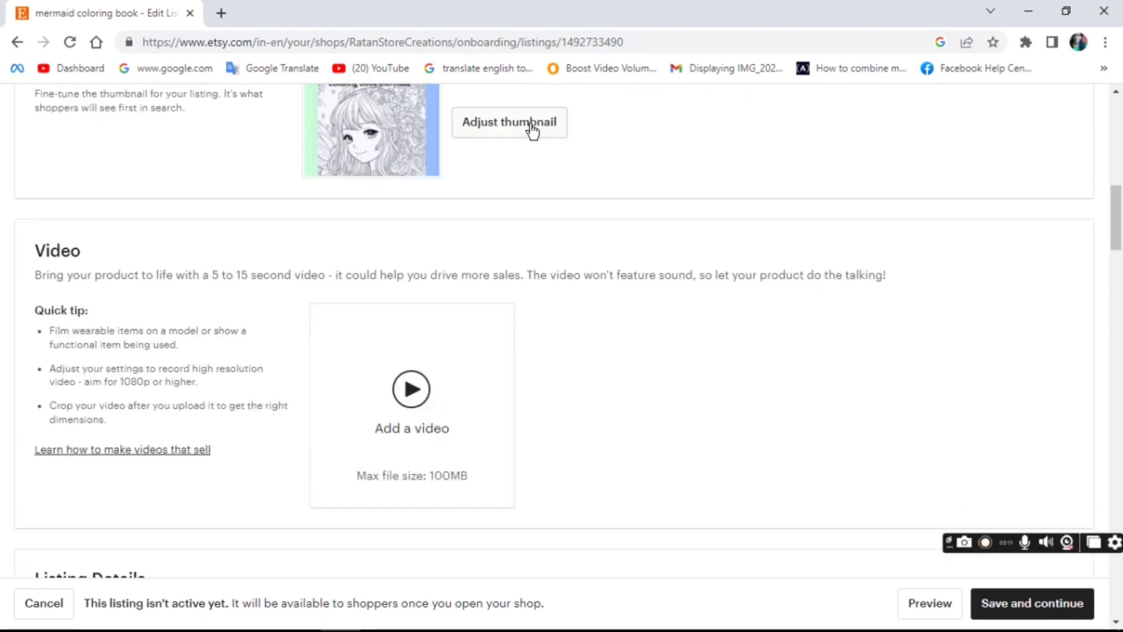
# Step: Shift the thumbnail image down so the 'coloring book mermaid' title shows, and save it
pyautogui.moveTo(1118, 202); pyautogui.dragTo(1118, 176)
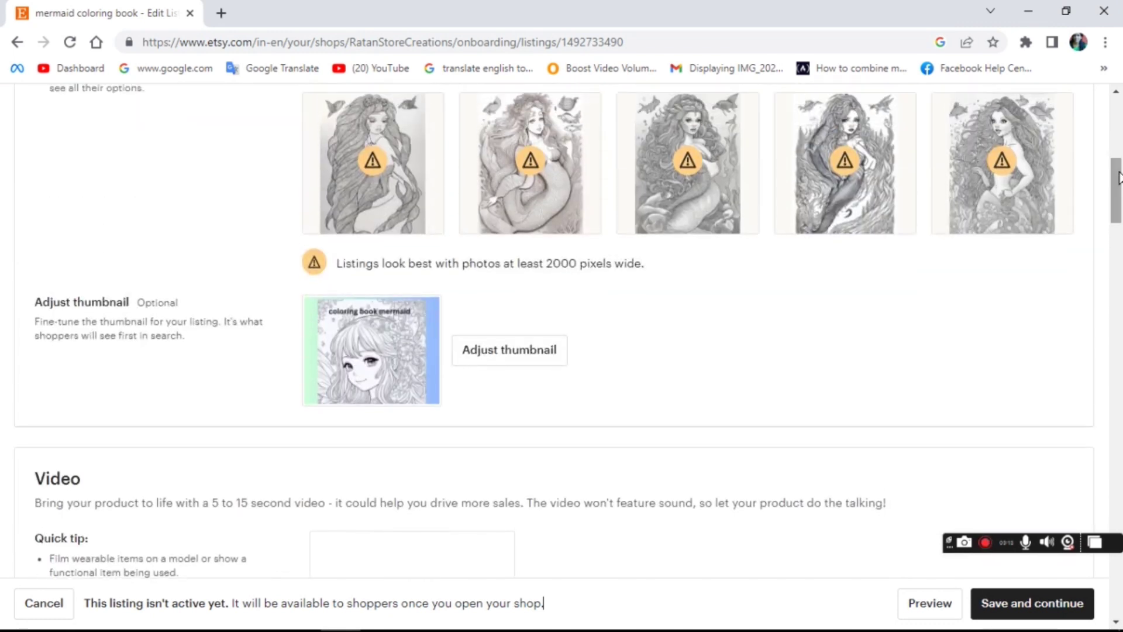
pyautogui.click(483, 351)
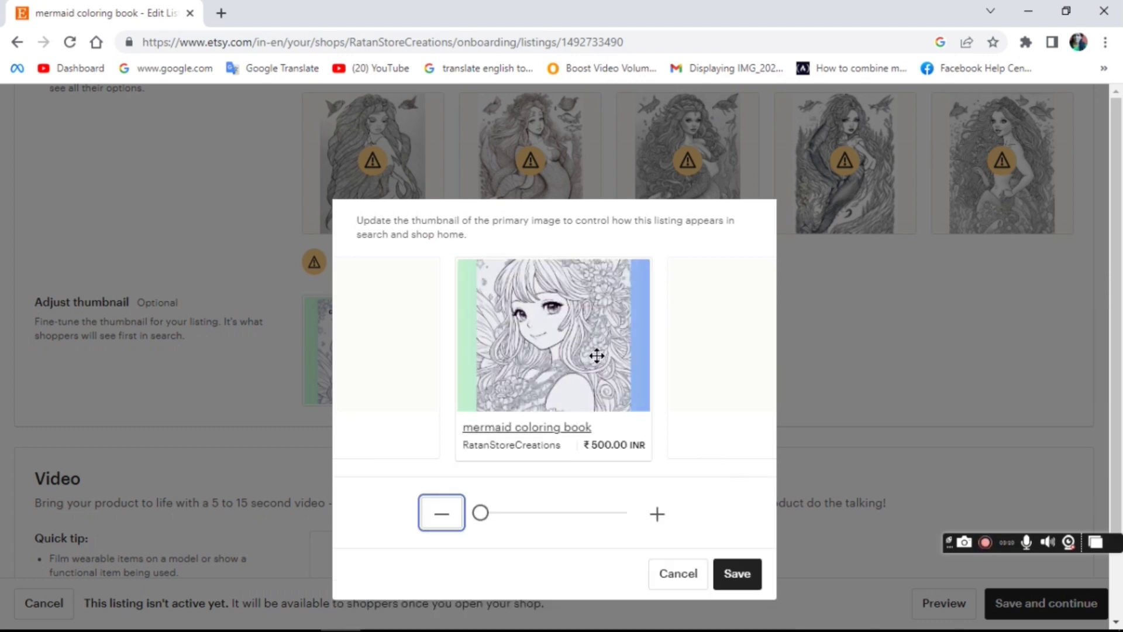
pyautogui.moveTo(596, 353); pyautogui.dragTo(594, 394)
pyautogui.click(731, 574)
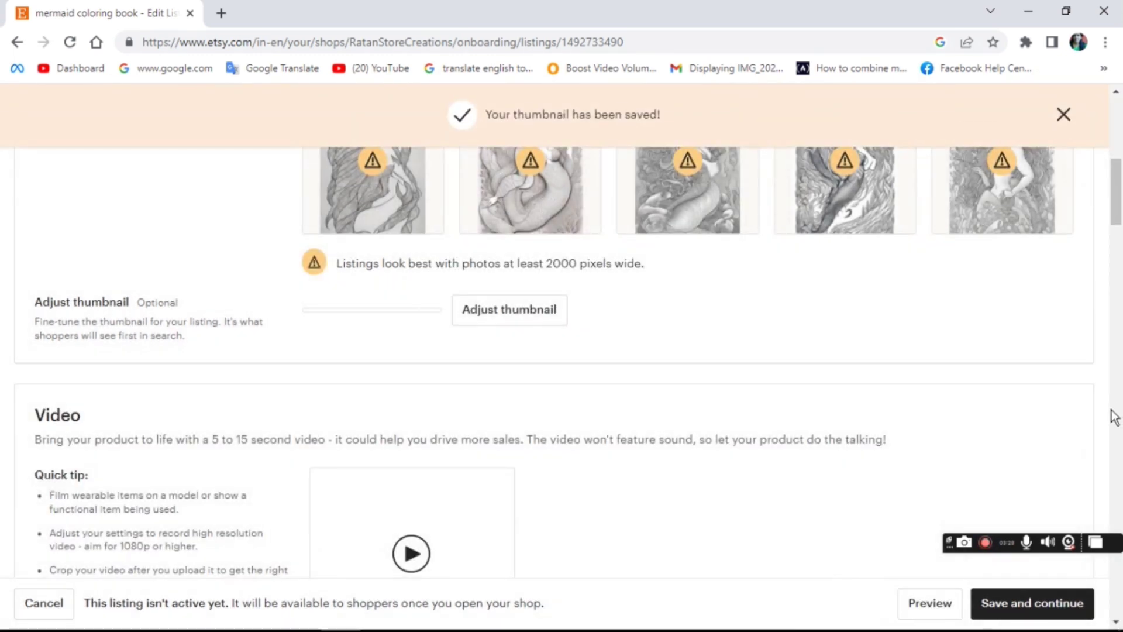
# Step: Set What is it? to 'A supply or tool to make things' in About this listing
pyautogui.scroll(-8, 659, 114)
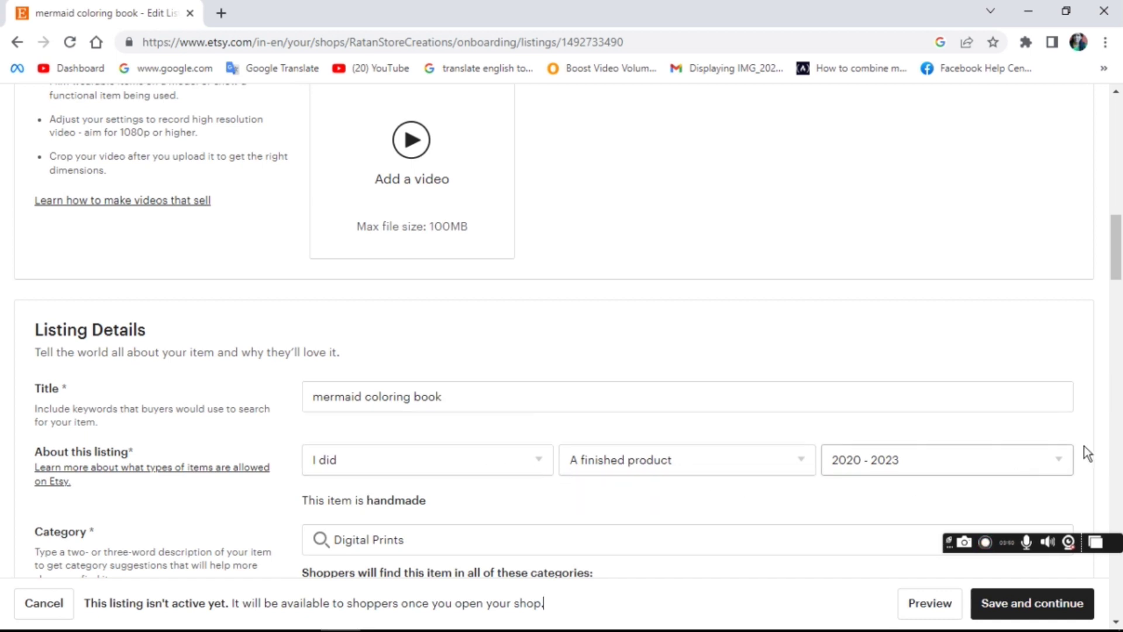
pyautogui.moveTo(1117, 260); pyautogui.dragTo(1117, 280)
pyautogui.click(801, 333)
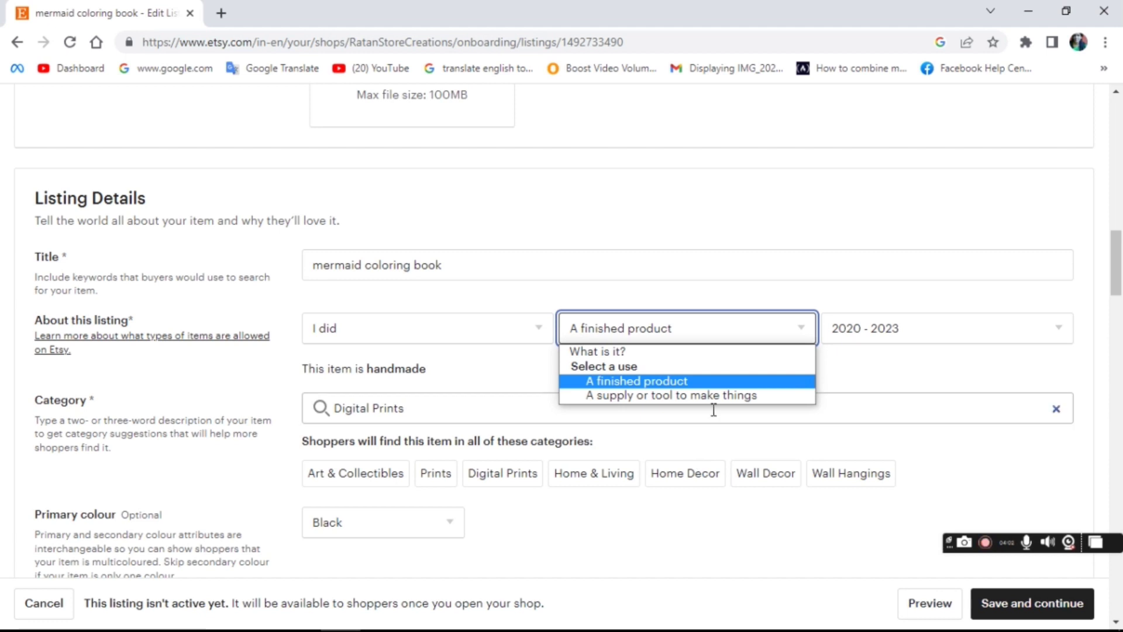
pyautogui.click(752, 397)
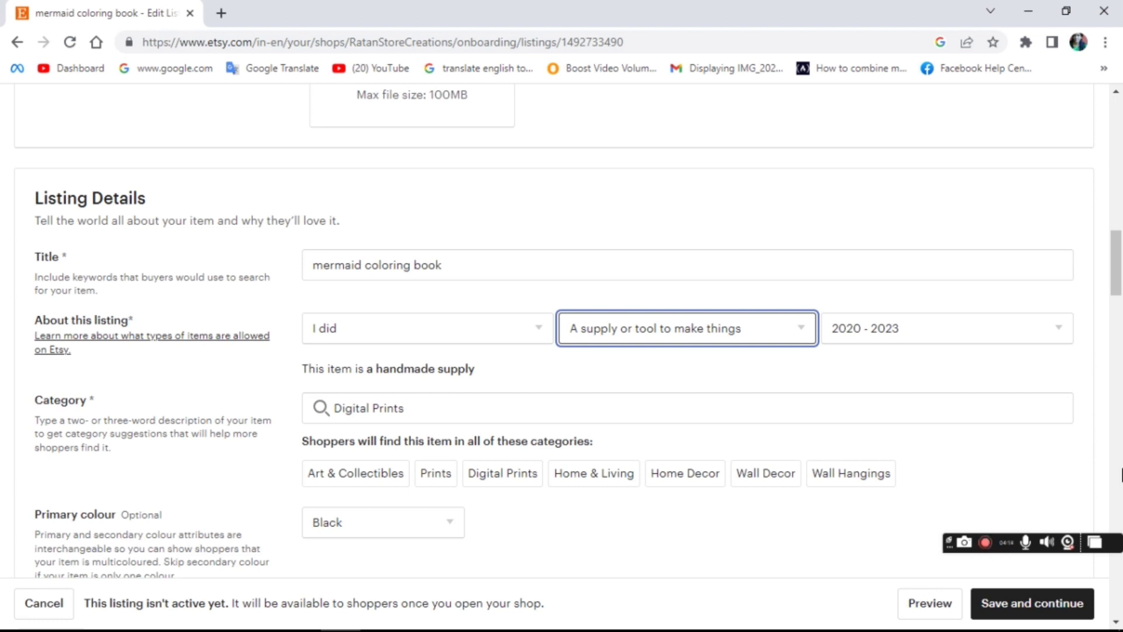
pyautogui.scroll(-8, 1121, 473)
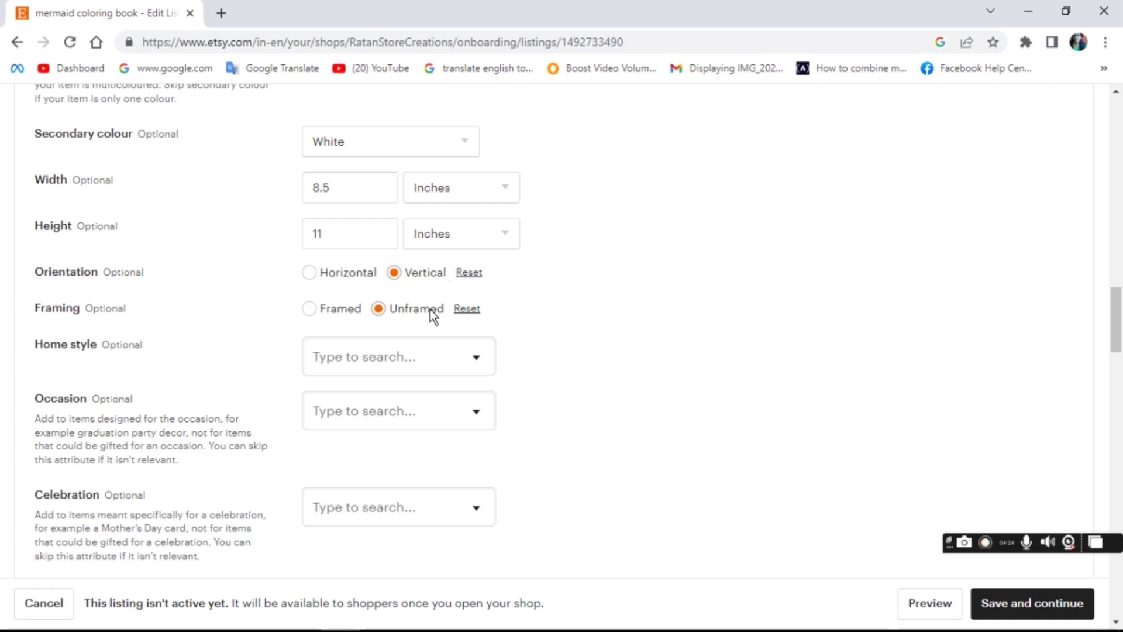
# Step: Select Framed under Framing and scroll on toward the Description field
pyautogui.click(316, 307)
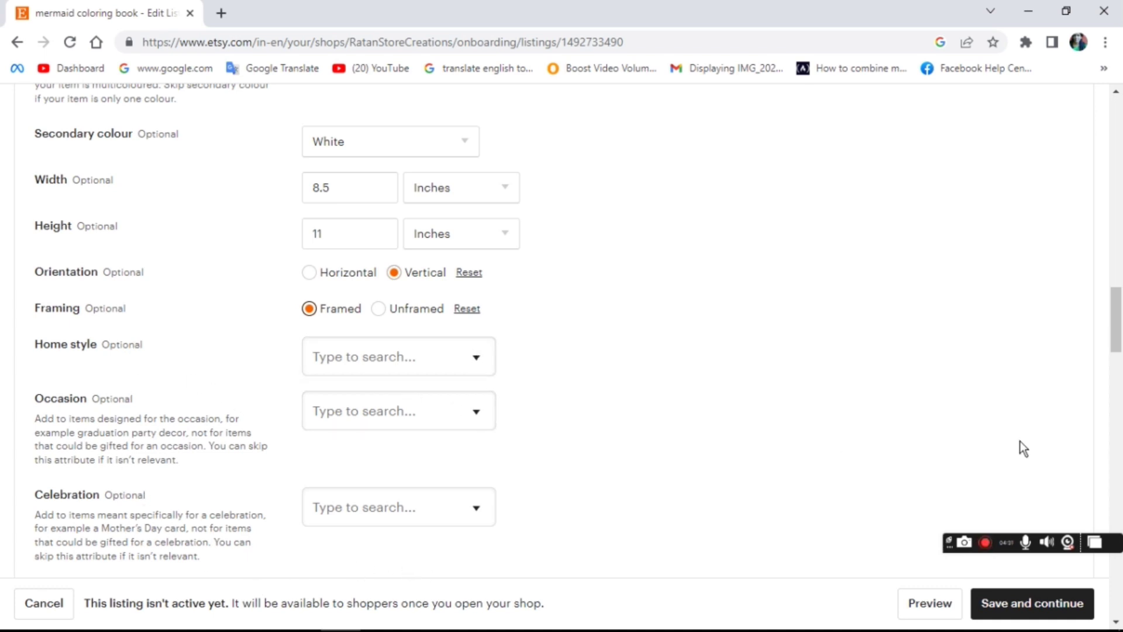
pyautogui.moveTo(1116, 333); pyautogui.dragTo(1120, 416)
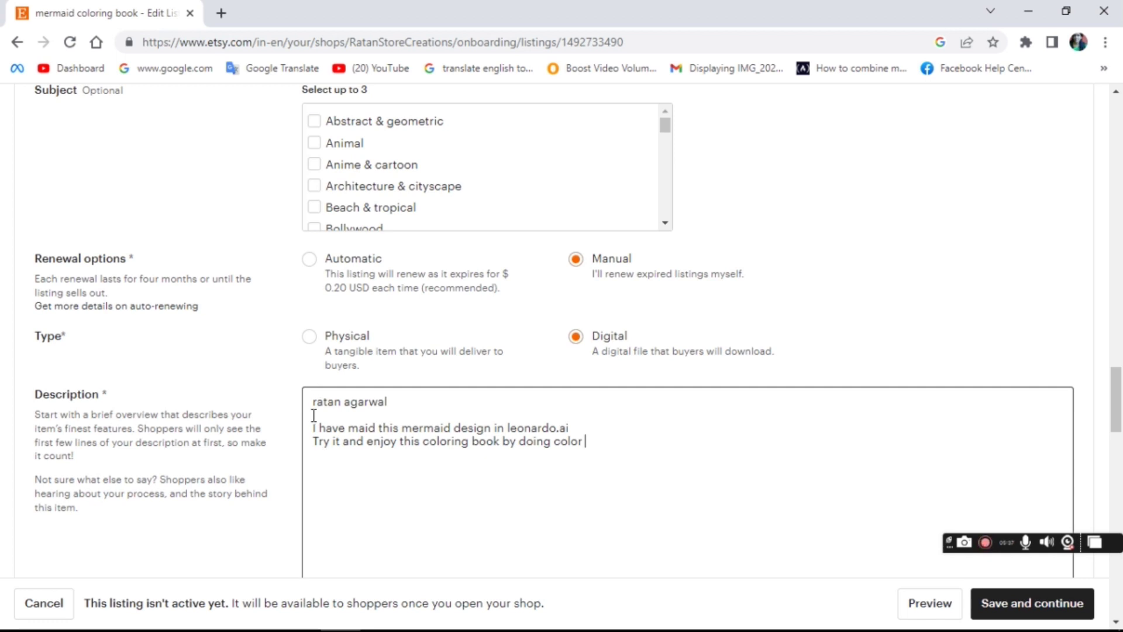
pyautogui.click(313, 416)
pyautogui.write('merm')
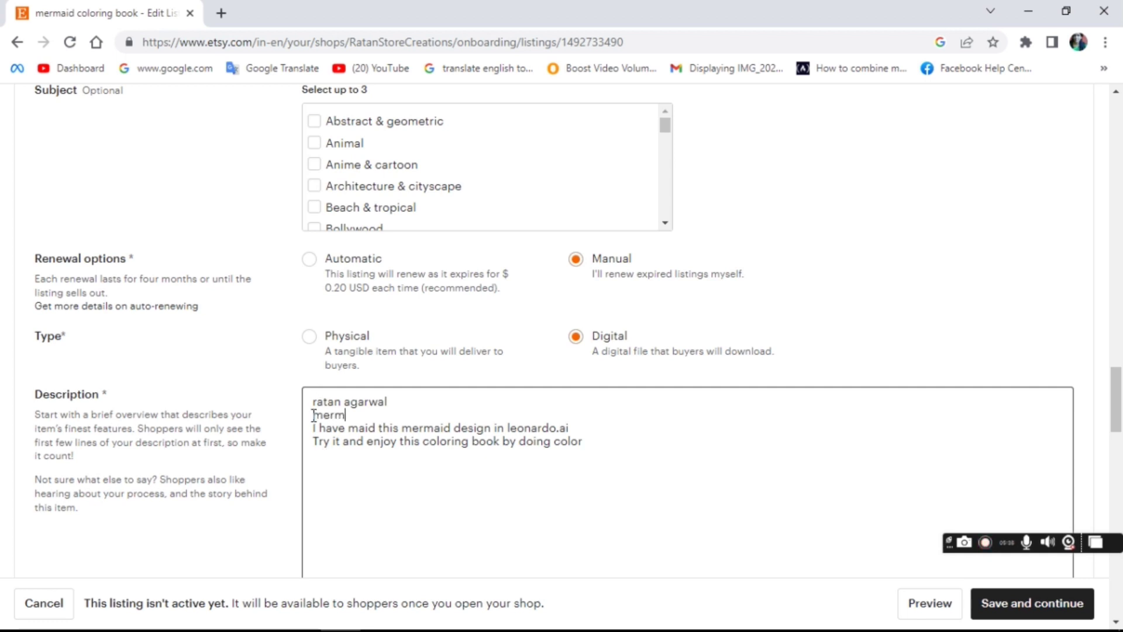
pyautogui.write('aid coloring book')
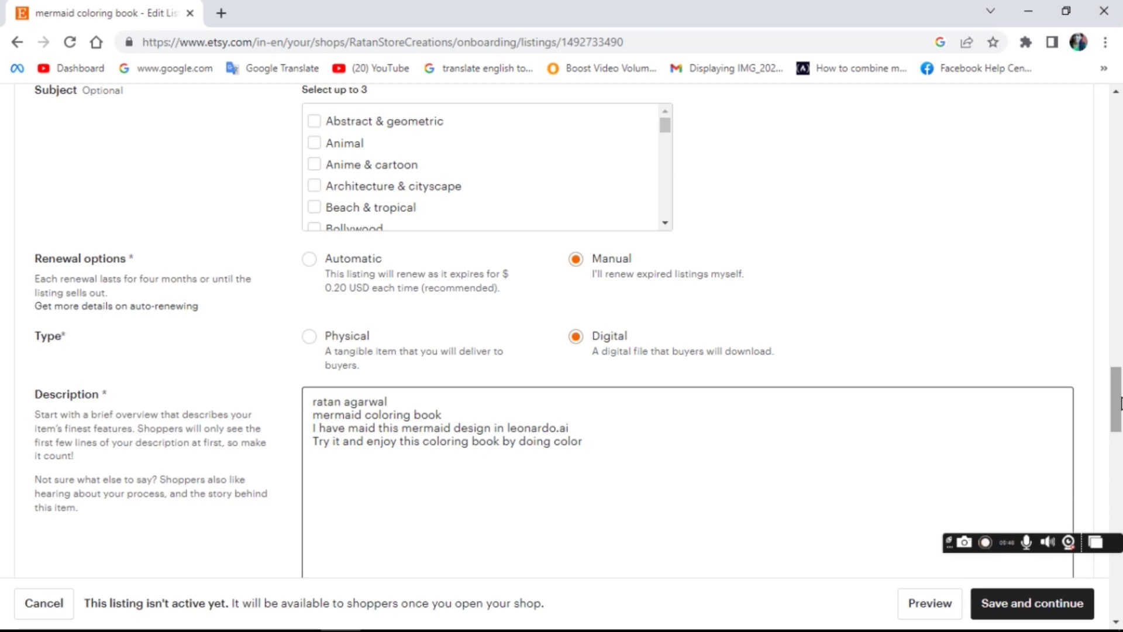
pyautogui.moveTo(1120, 403); pyautogui.dragTo(1120, 448)
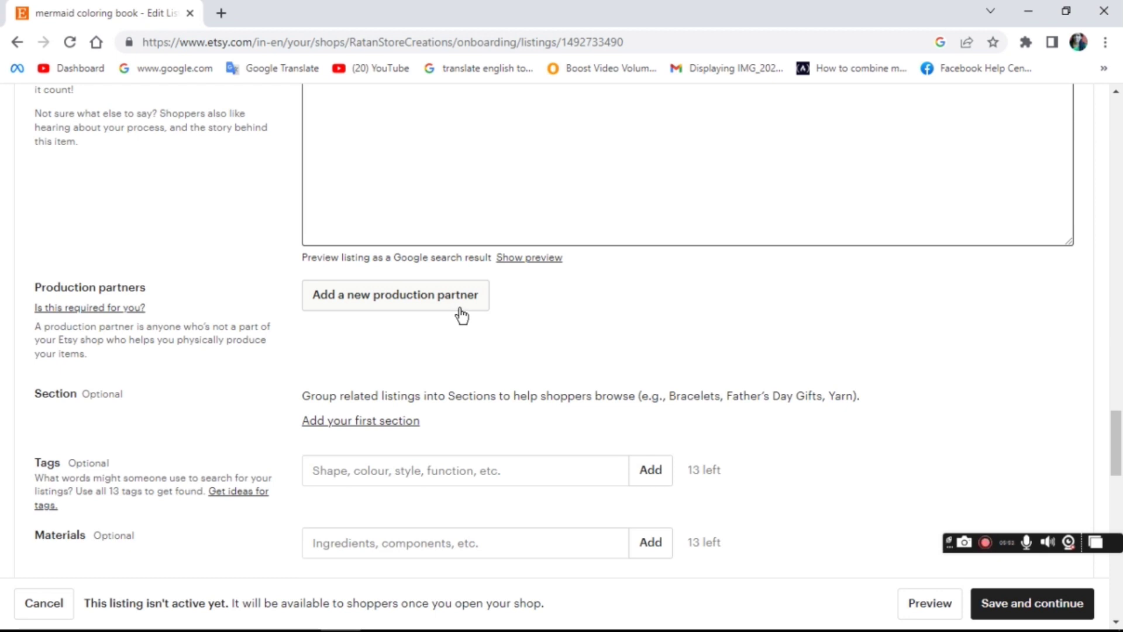
pyautogui.click(589, 336)
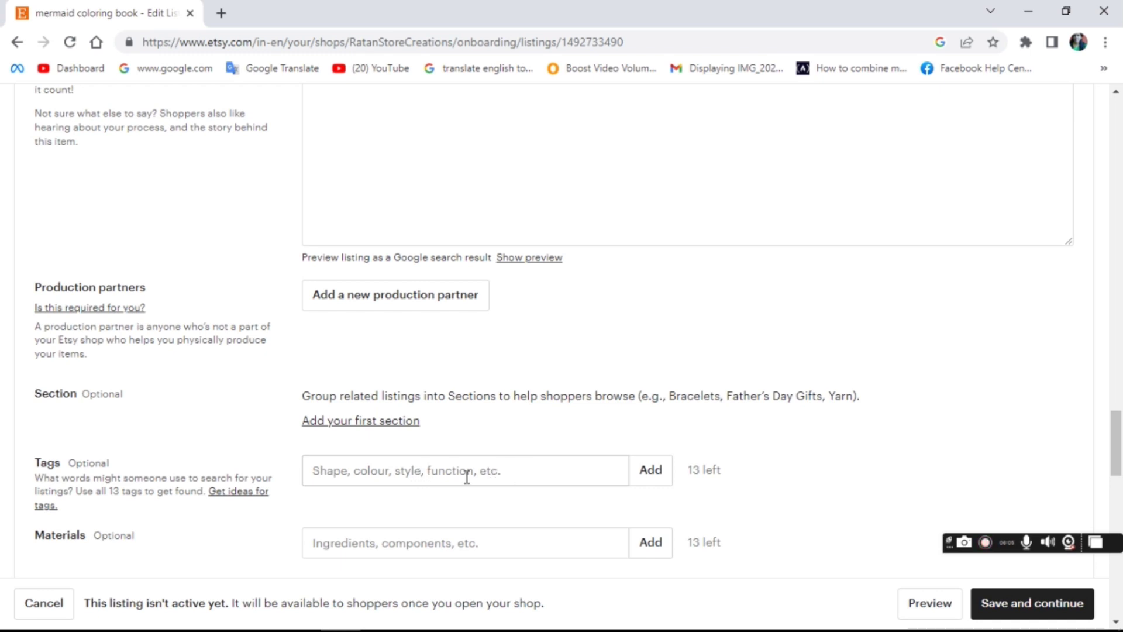
pyautogui.click(341, 473)
pyautogui.write('a4 black')
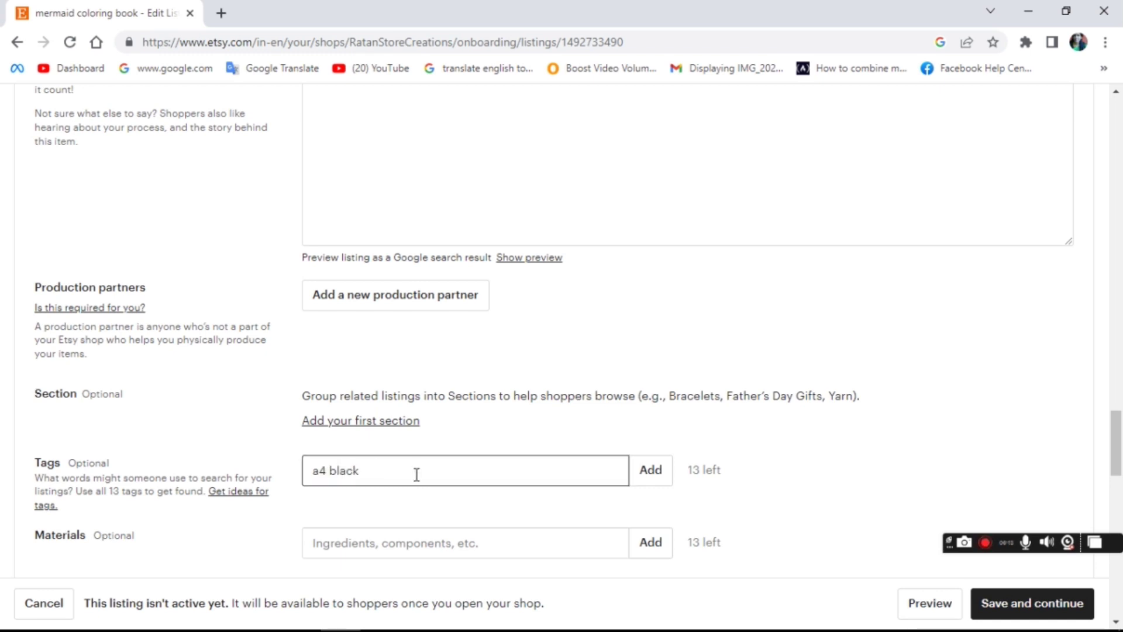
pyautogui.moveTo(417, 474); pyautogui.dragTo(278, 475)
pyautogui.press('BackSpace')
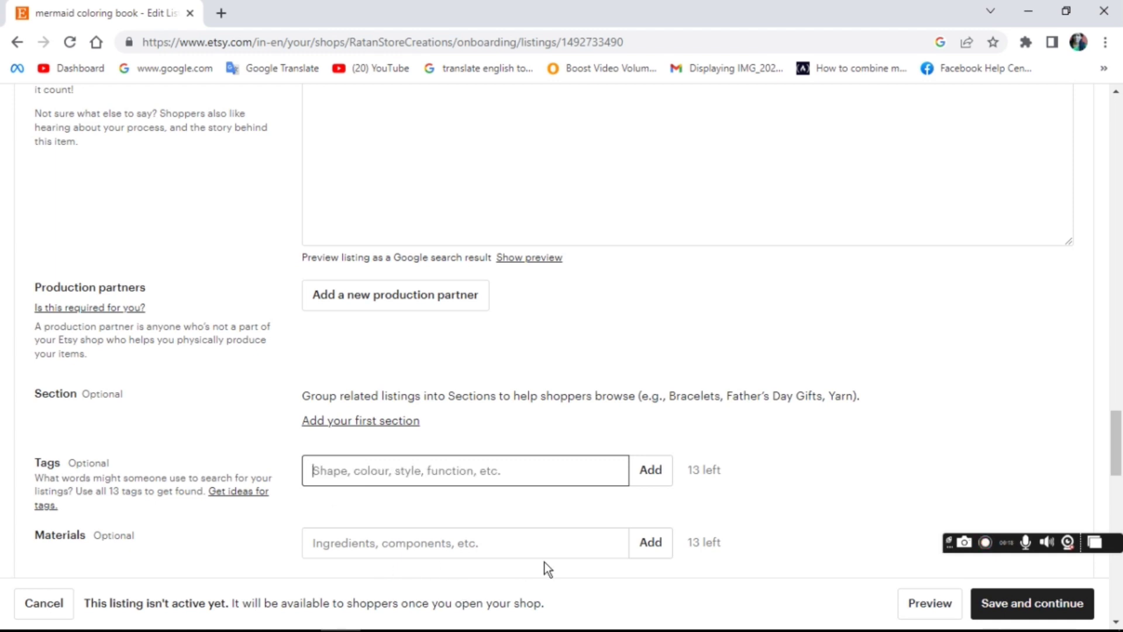
pyautogui.moveTo(1120, 441); pyautogui.dragTo(1120, 493)
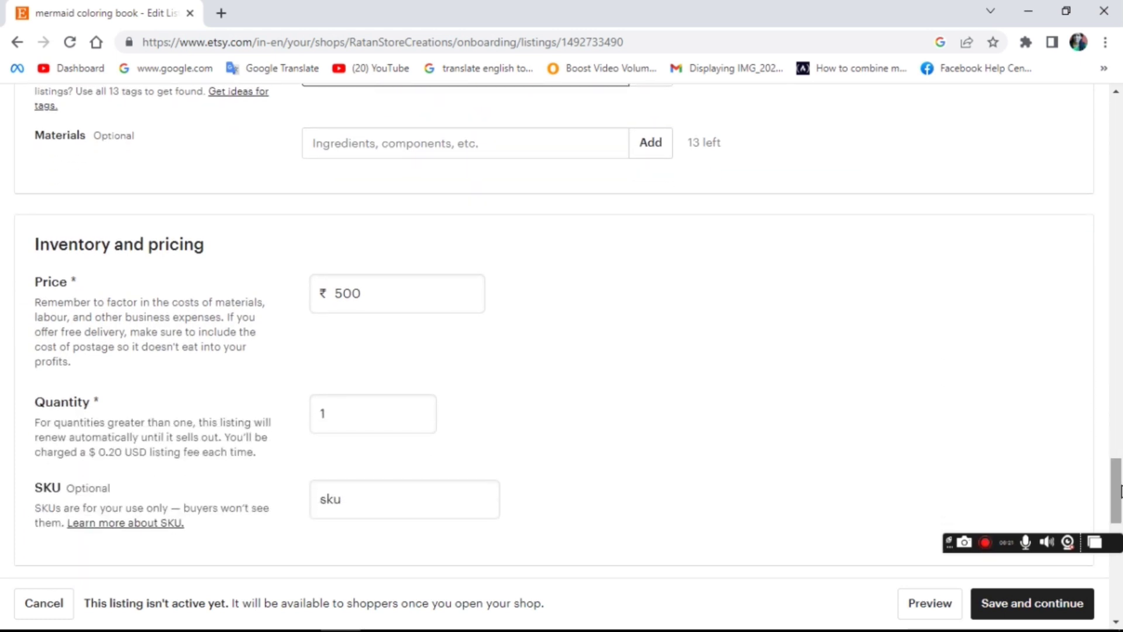
pyautogui.click(1121, 198)
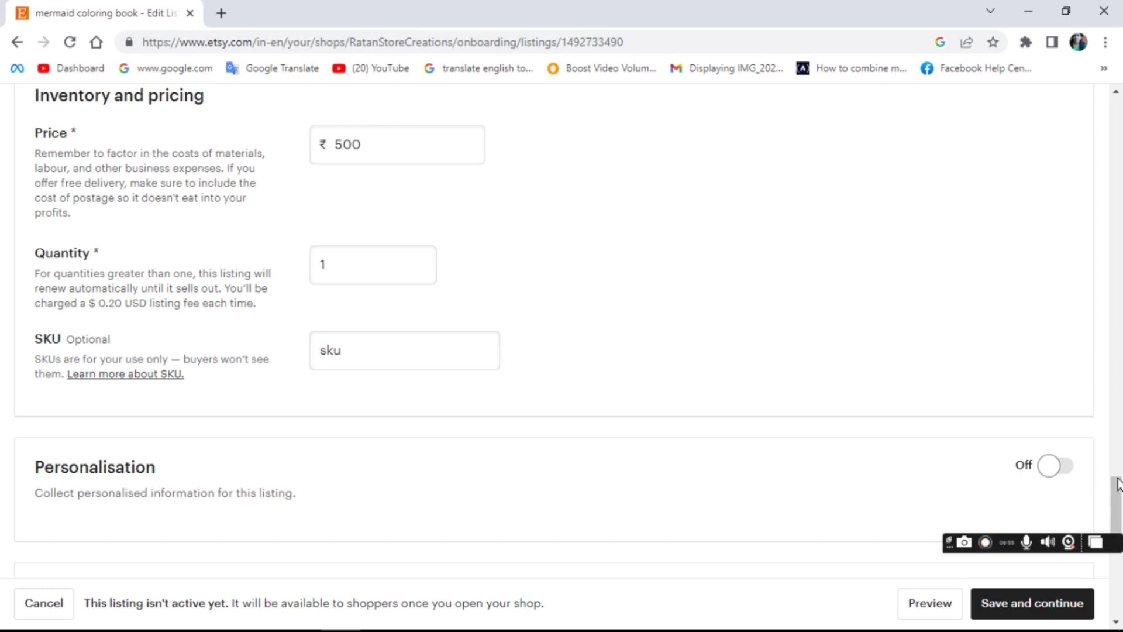
pyautogui.moveTo(1118, 485); pyautogui.dragTo(1118, 515)
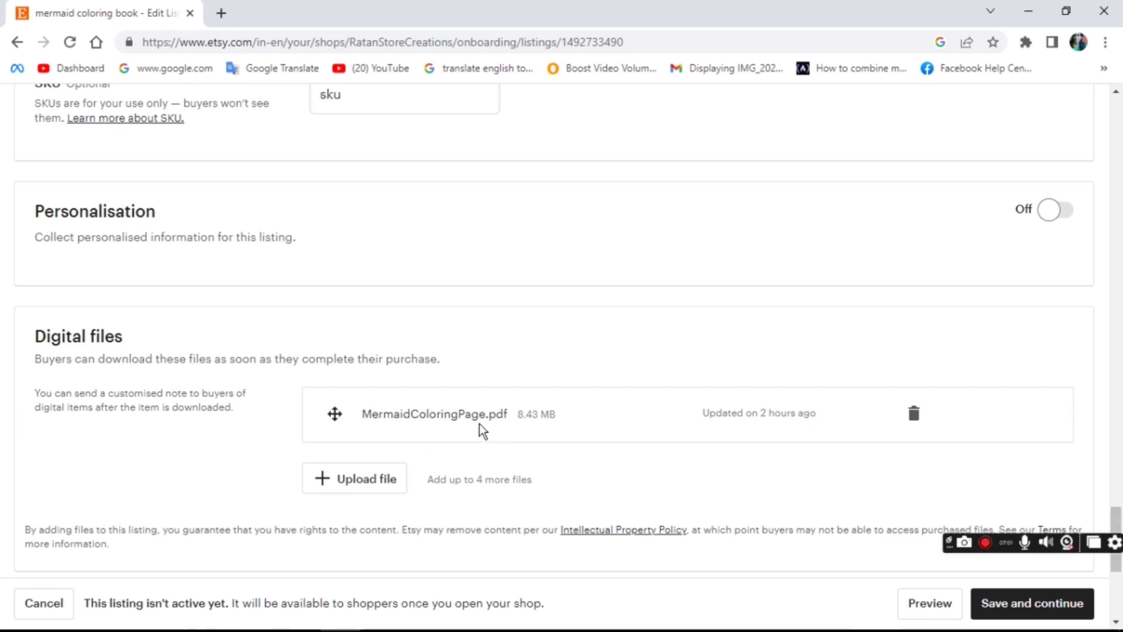
# Step: Upload mermaid book.pdf from the coloring book folder as the listing's second digital file
pyautogui.click(368, 485)
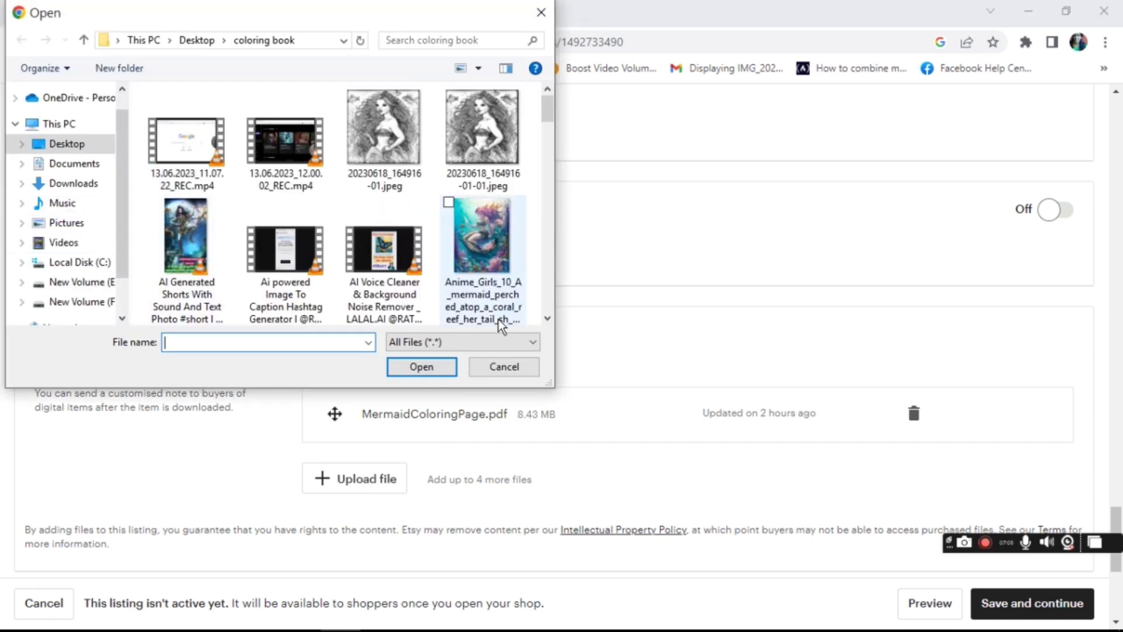
pyautogui.scroll(-10, 546, 252)
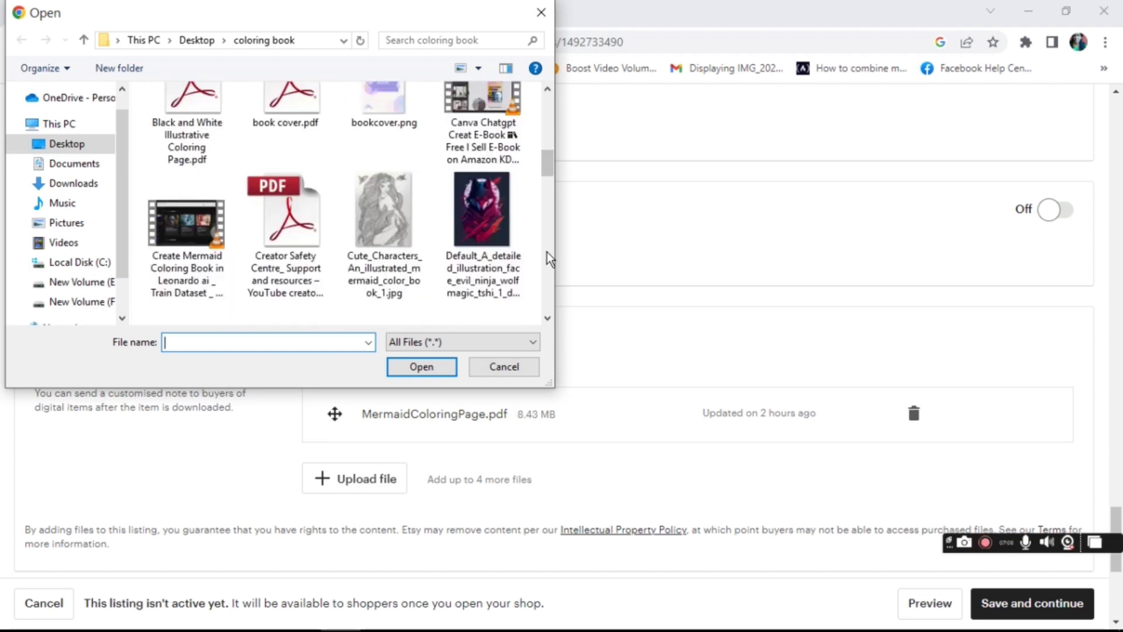
pyautogui.scroll(1, 549, 117)
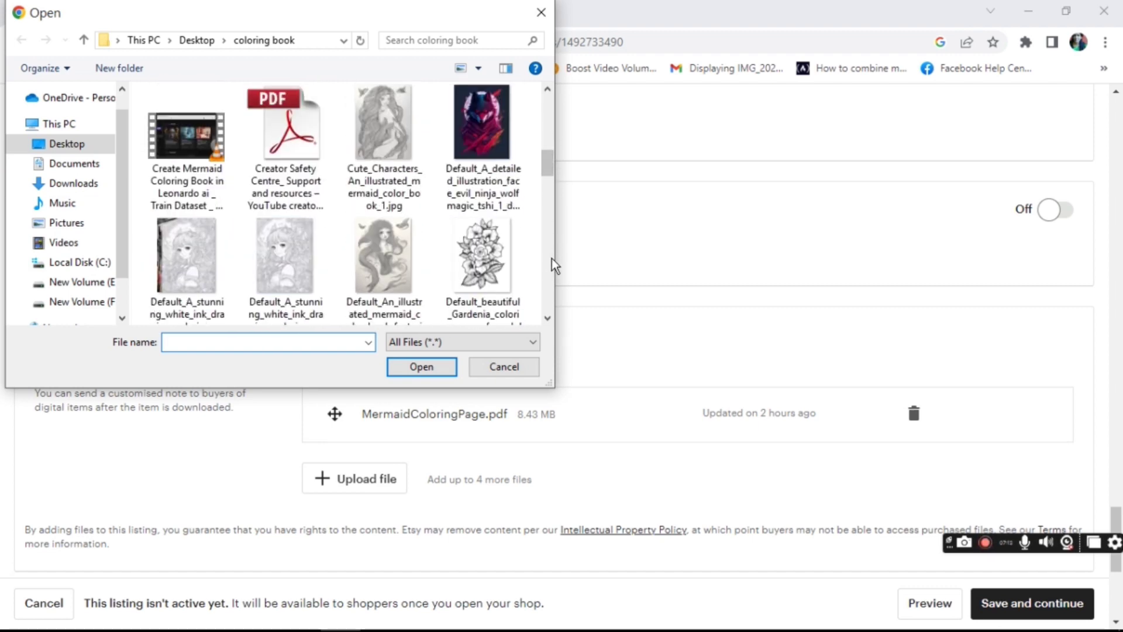
pyautogui.scroll(-2, 553, 258)
pyautogui.scroll(-1, 554, 265)
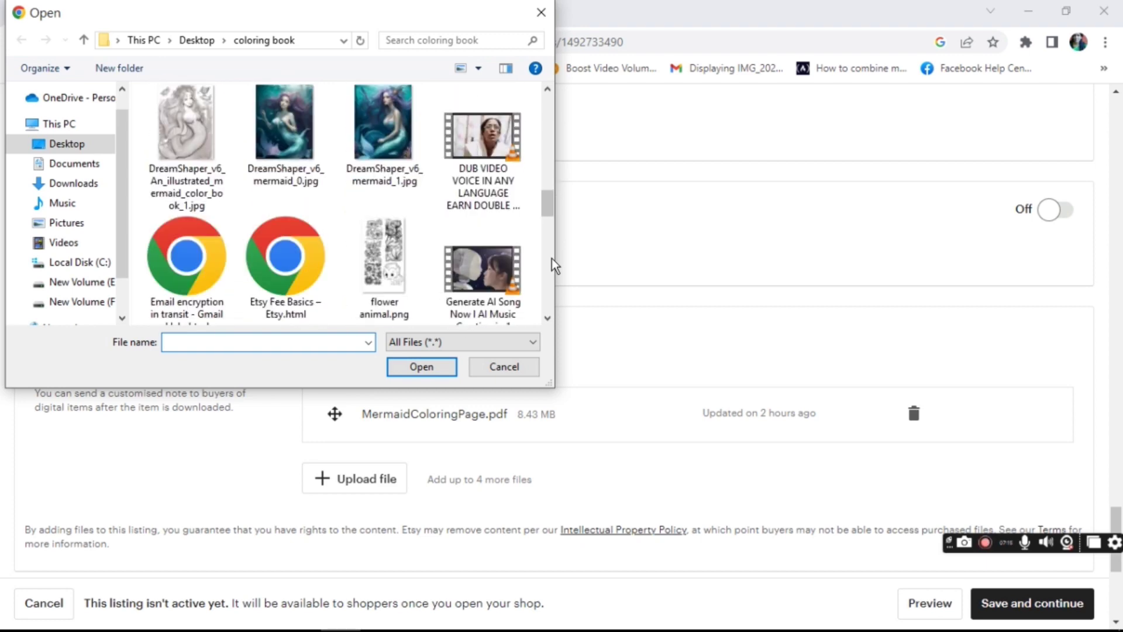
pyautogui.scroll(-2, 551, 278)
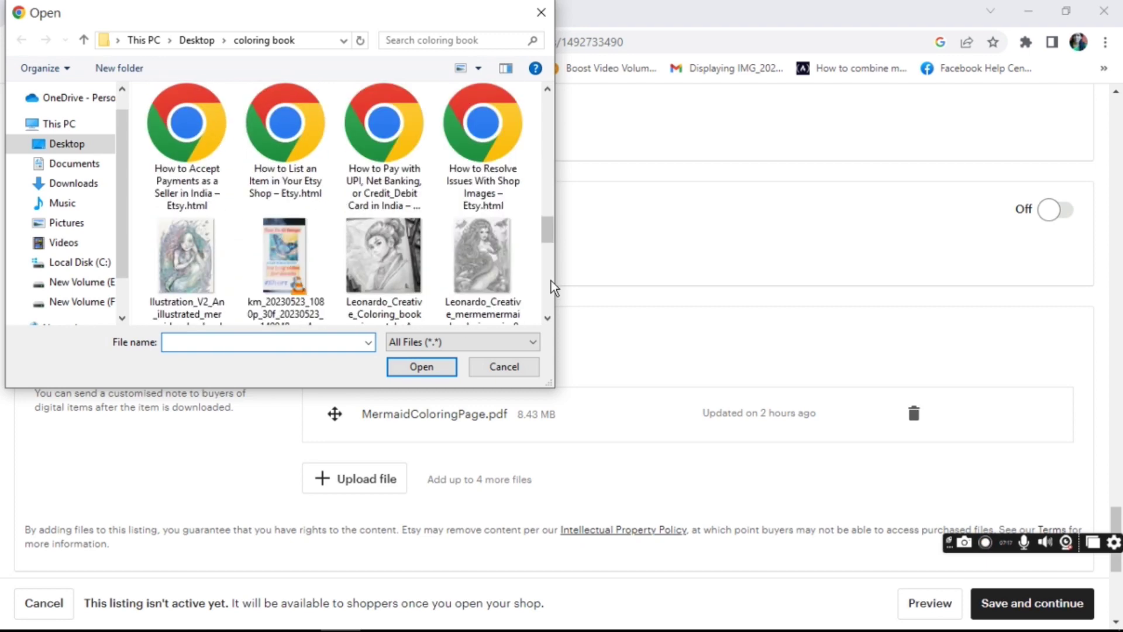
pyautogui.scroll(-2, 551, 281)
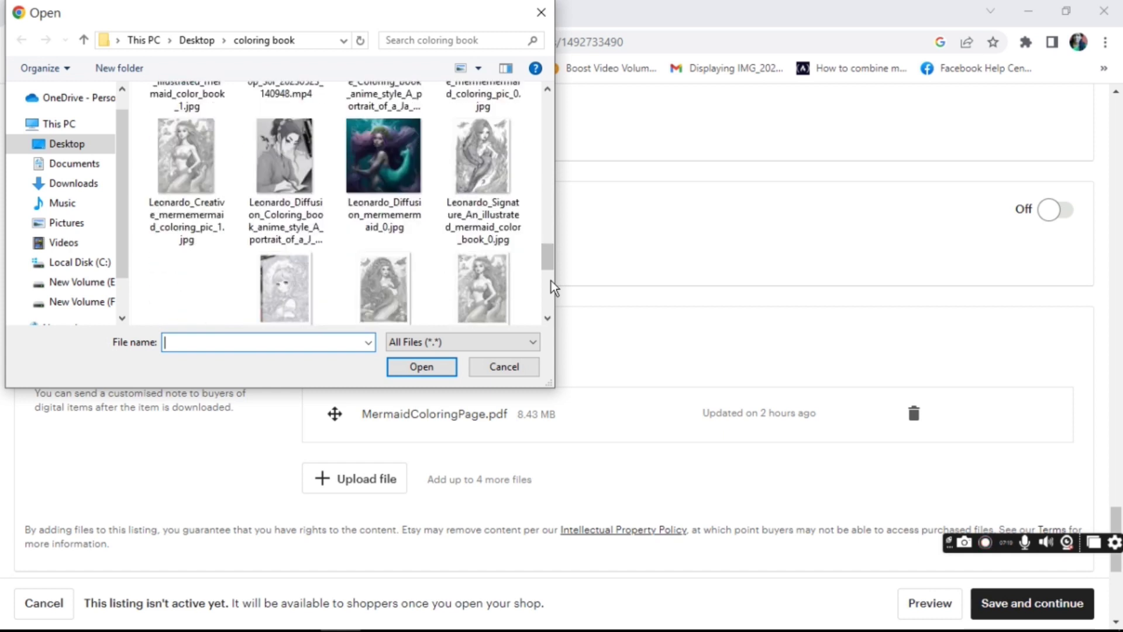
pyautogui.scroll(-1, 551, 280)
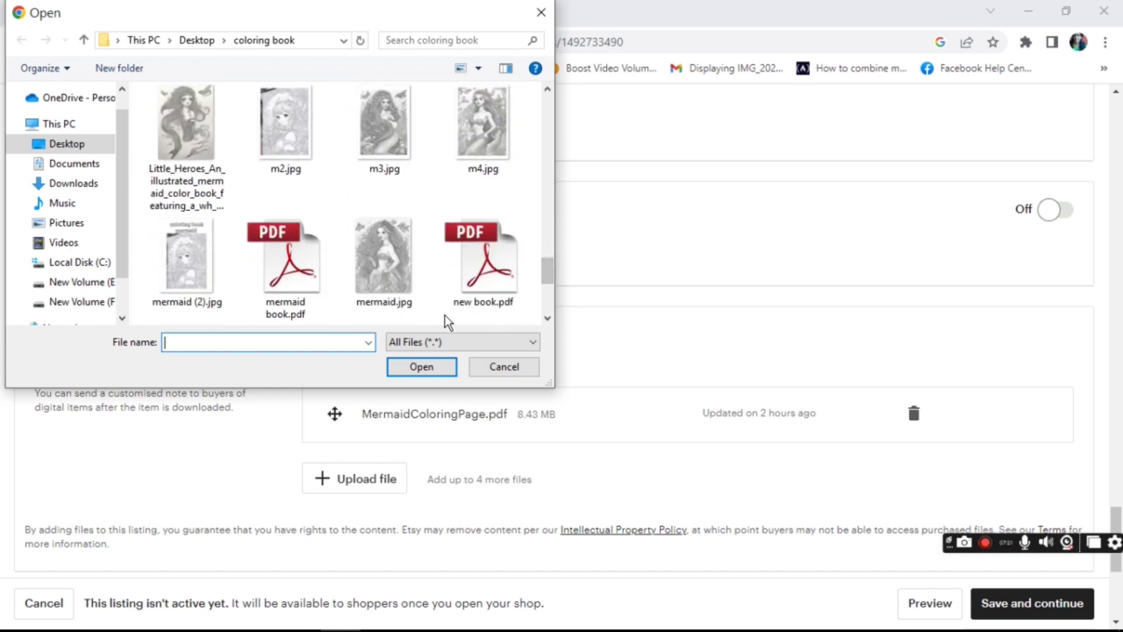
pyautogui.click(285, 292)
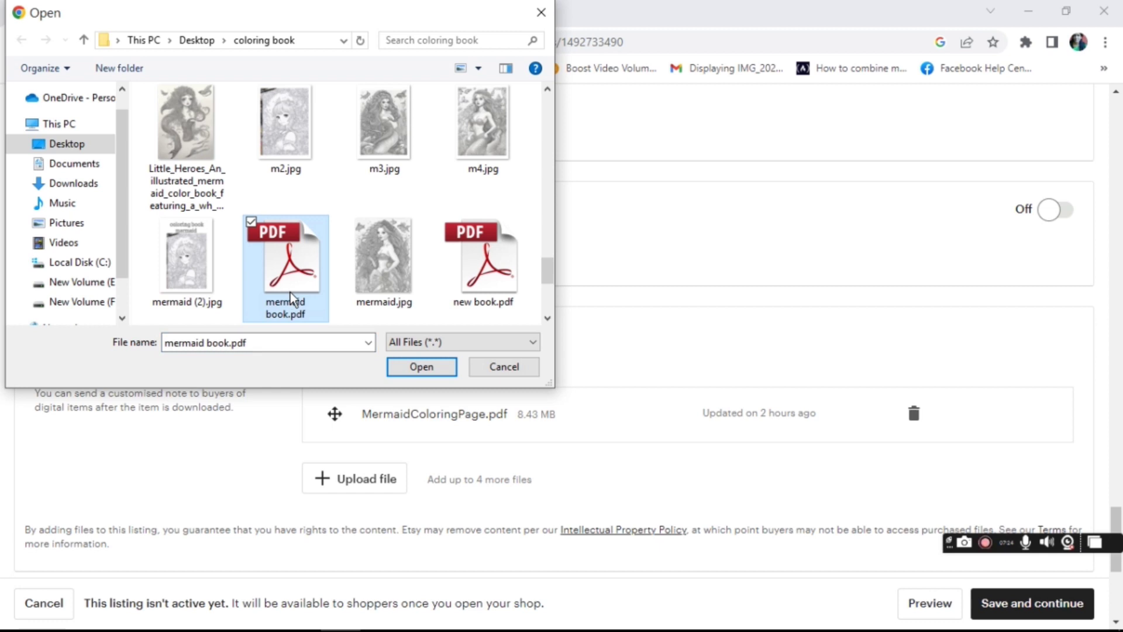
pyautogui.click(420, 365)
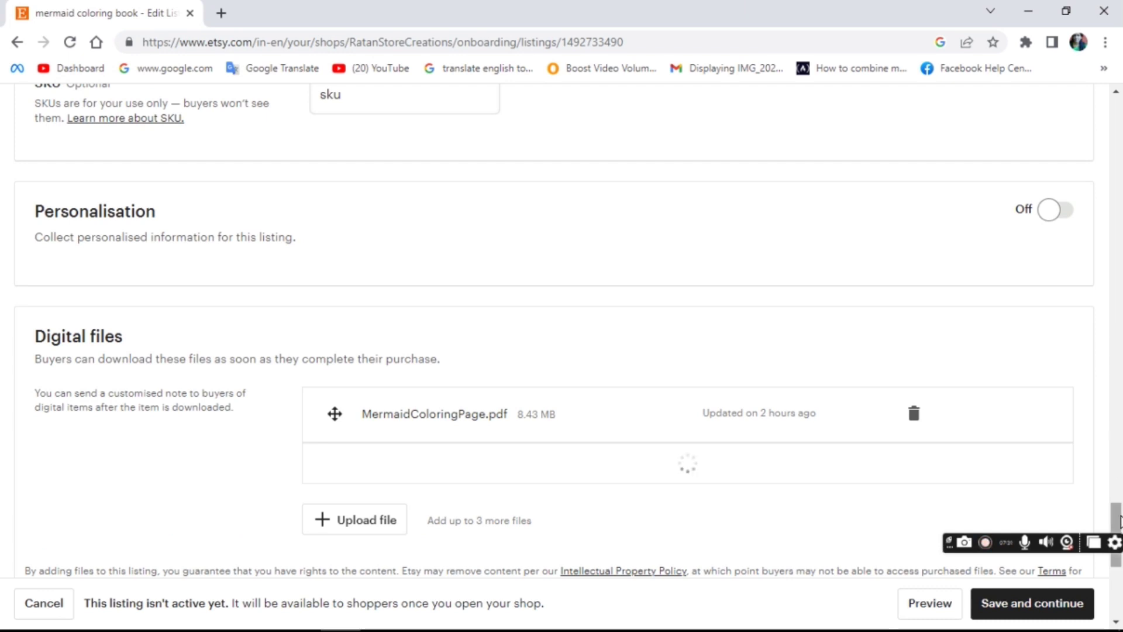
pyautogui.scroll(-1, 1115, 535)
pyautogui.moveTo(1117, 541); pyautogui.dragTo(1120, 592)
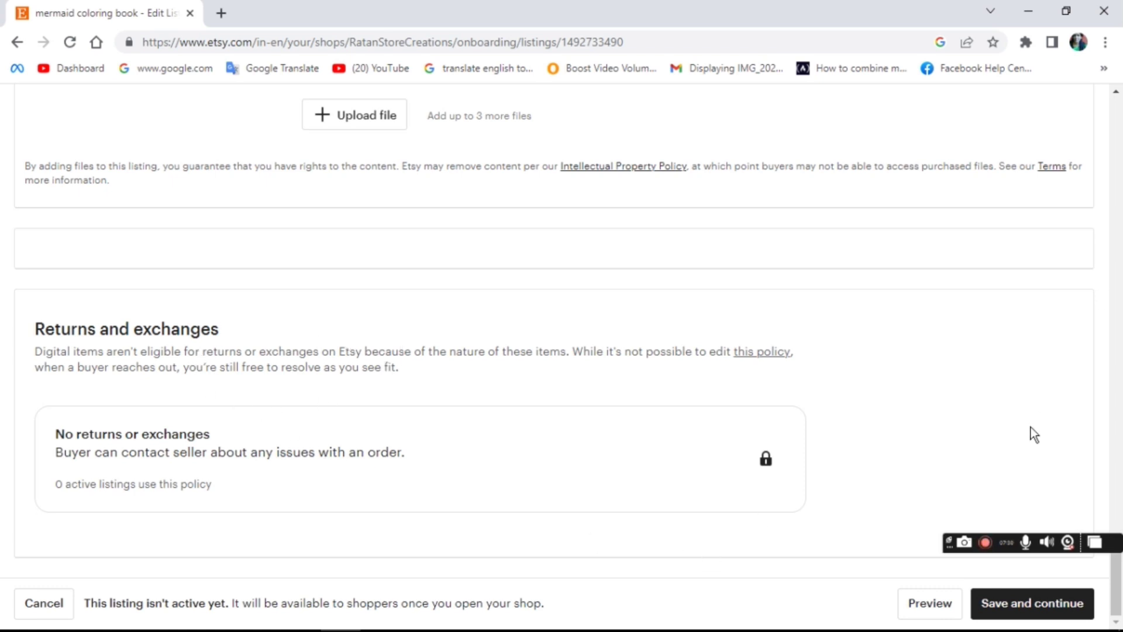
# Step: Save the mermaid coloring book listing and go to the How you'll get paid step
pyautogui.click(1033, 601)
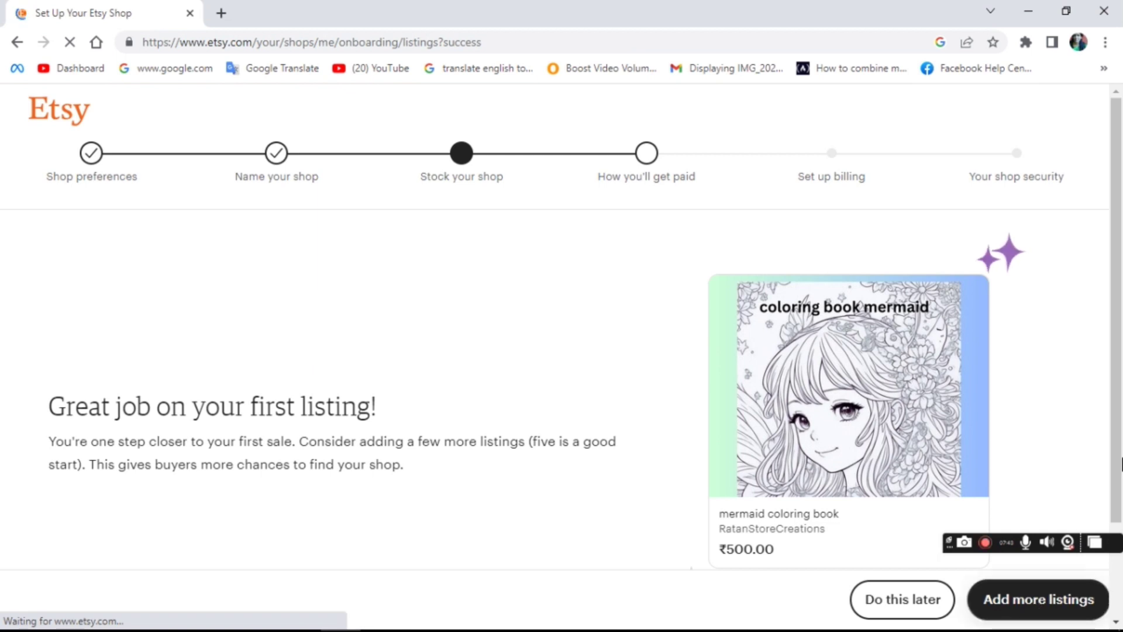
pyautogui.click(648, 154)
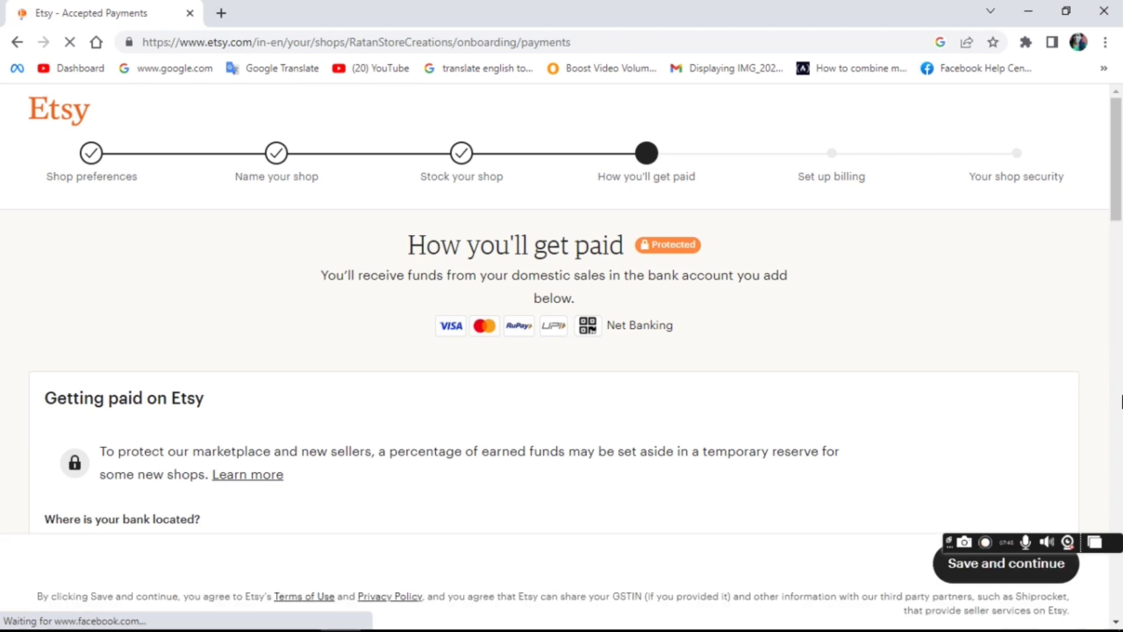
# Step: Set the country of residence to India
pyautogui.scroll(-8, 1120, 401)
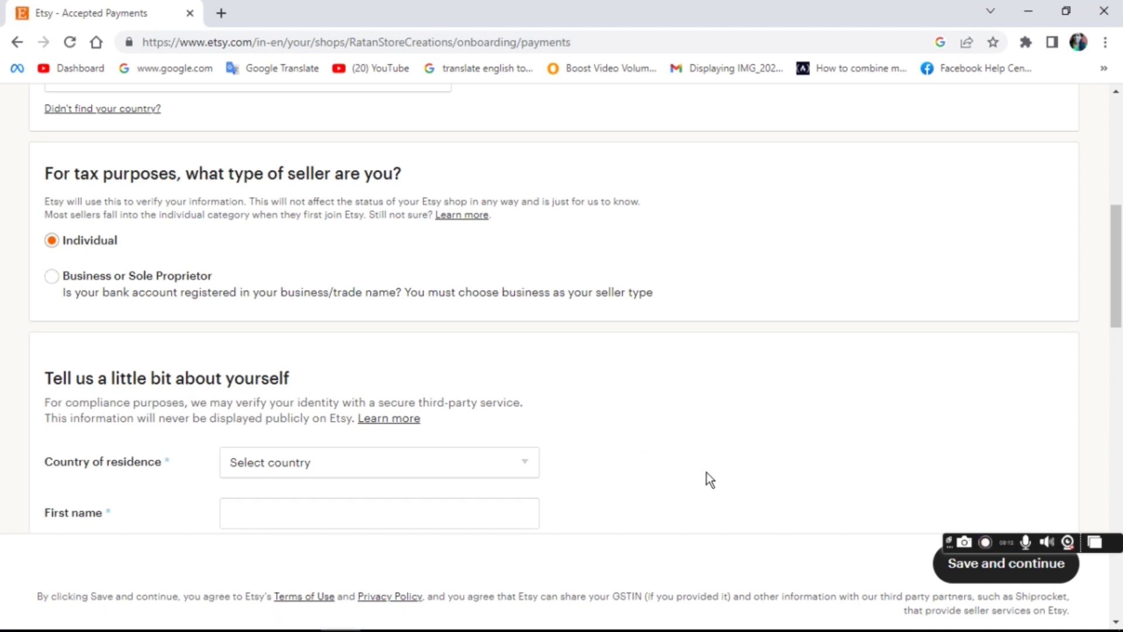
pyautogui.click(524, 461)
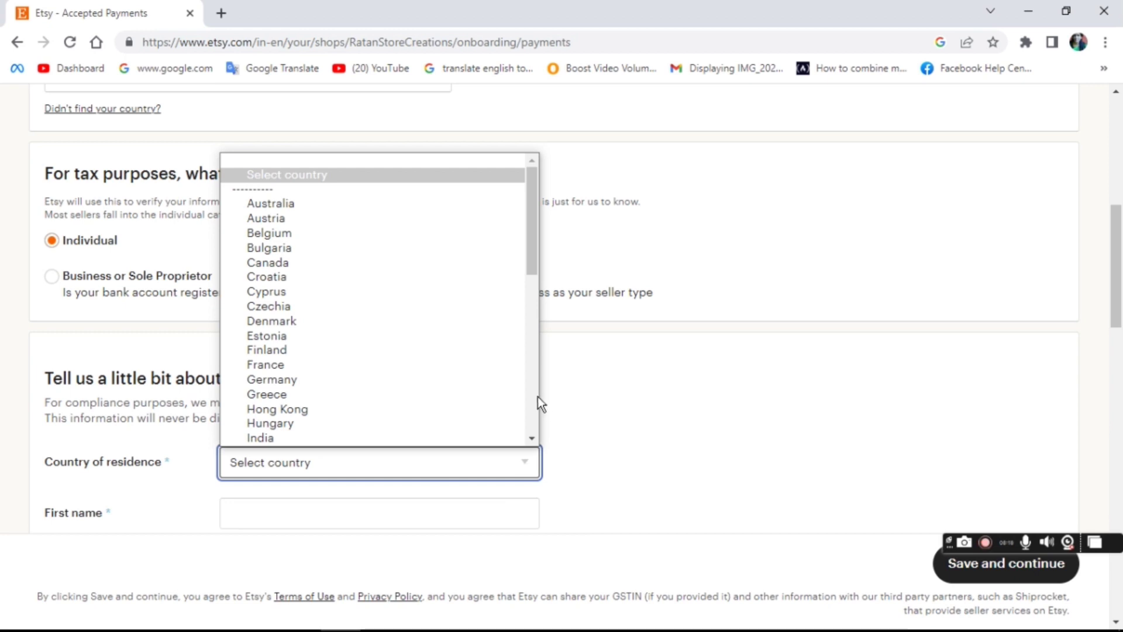
pyautogui.scroll(-4, 534, 398)
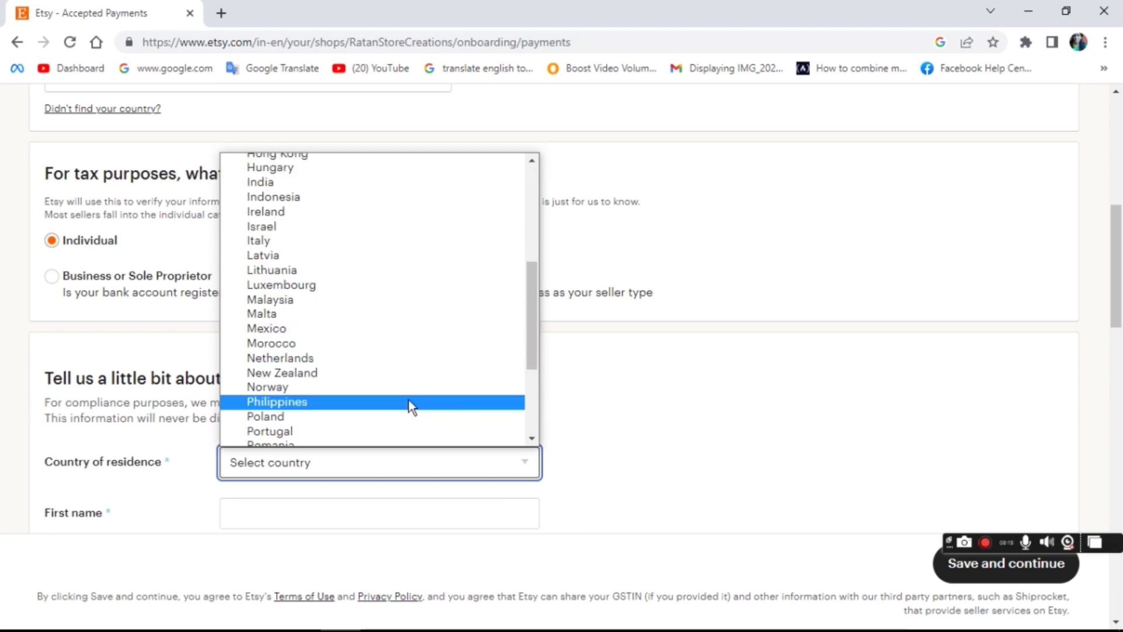
pyautogui.click(264, 181)
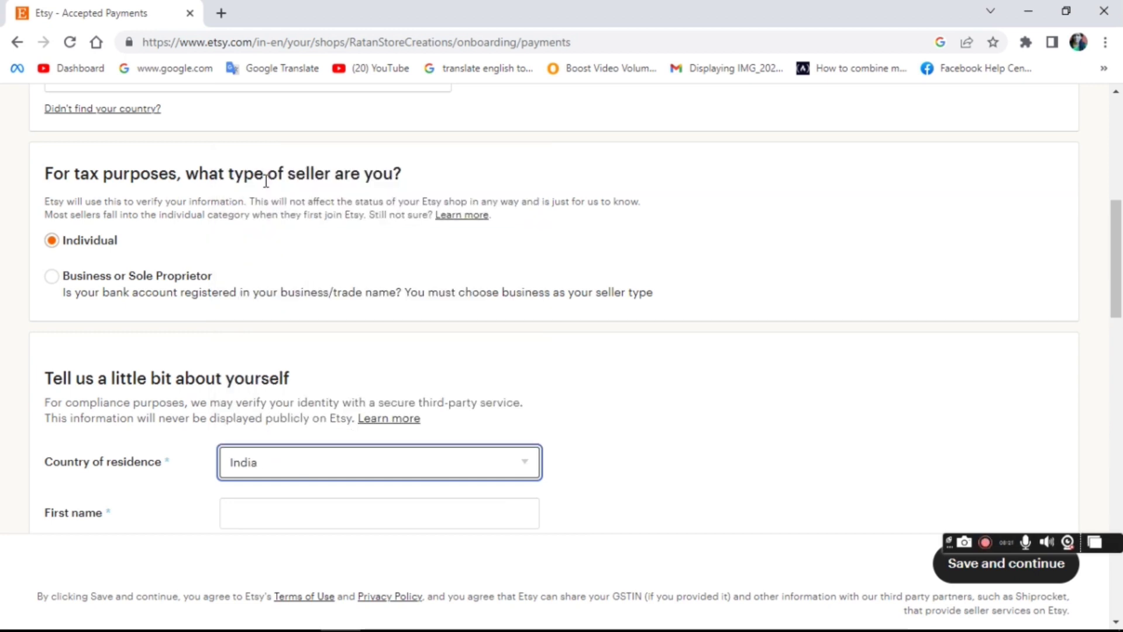
pyautogui.scroll(-8, 1121, 500)
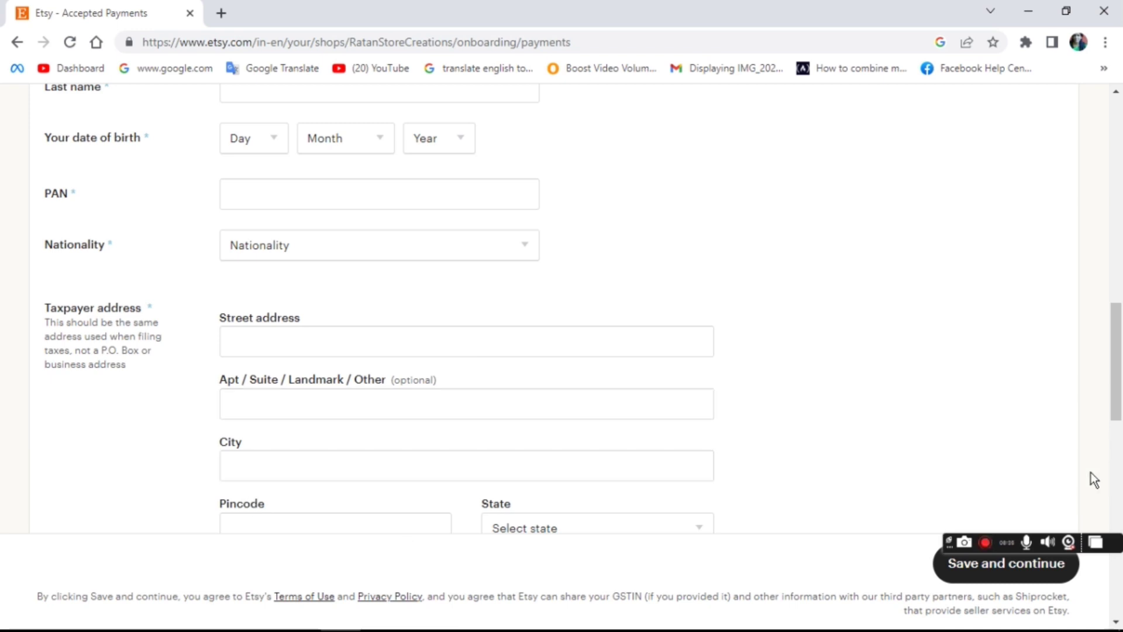
# Step: Look over the payment form, then go back to the first-listing success page
pyautogui.moveTo(1120, 411); pyautogui.dragTo(1120, 544)
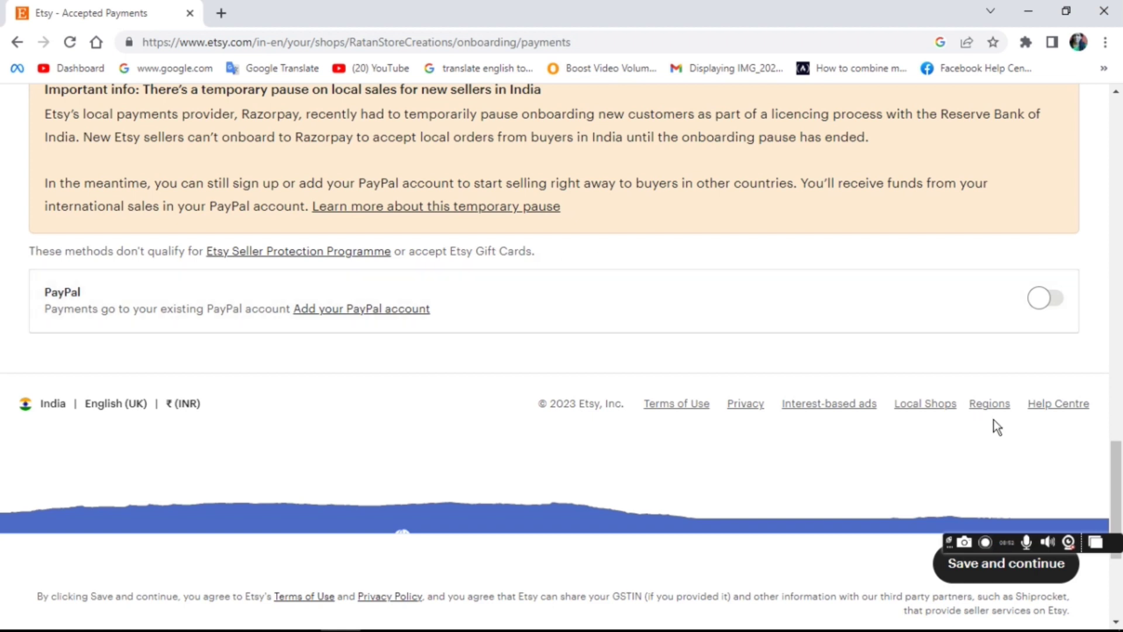
pyautogui.scroll(10, 1120, 494)
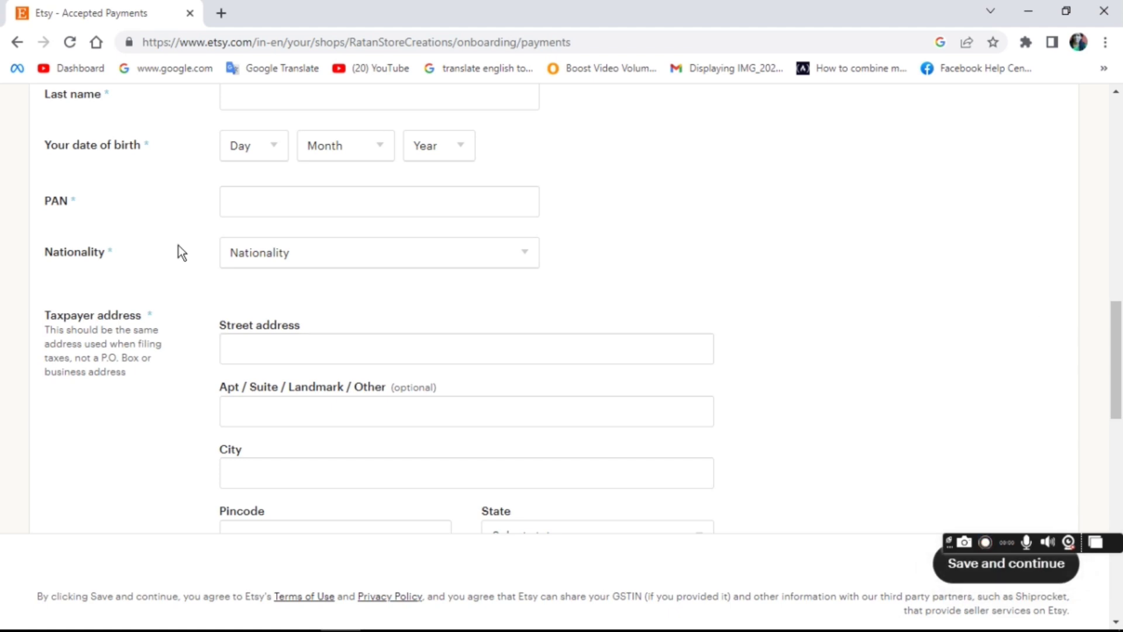
pyautogui.click(17, 45)
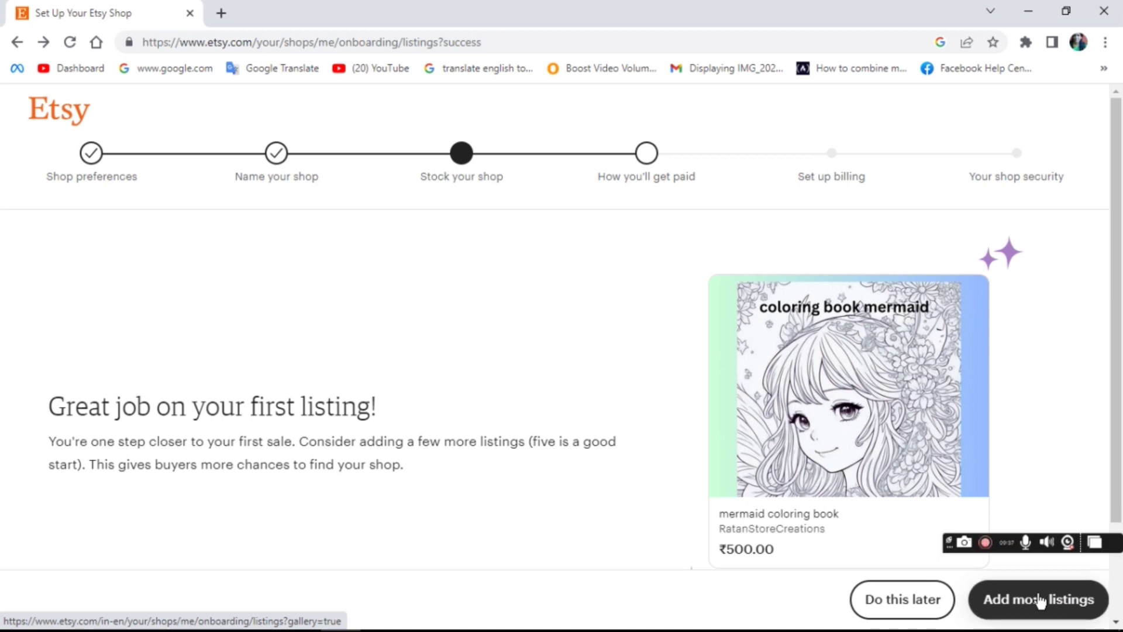
pyautogui.click(1038, 603)
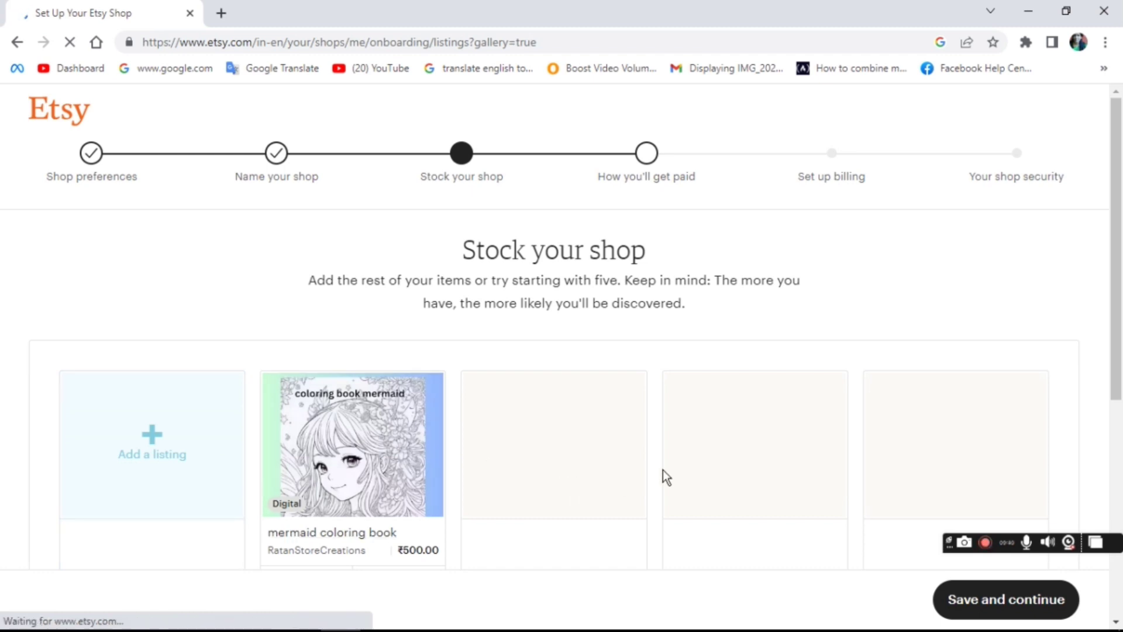
pyautogui.scroll(-5, 1117, 458)
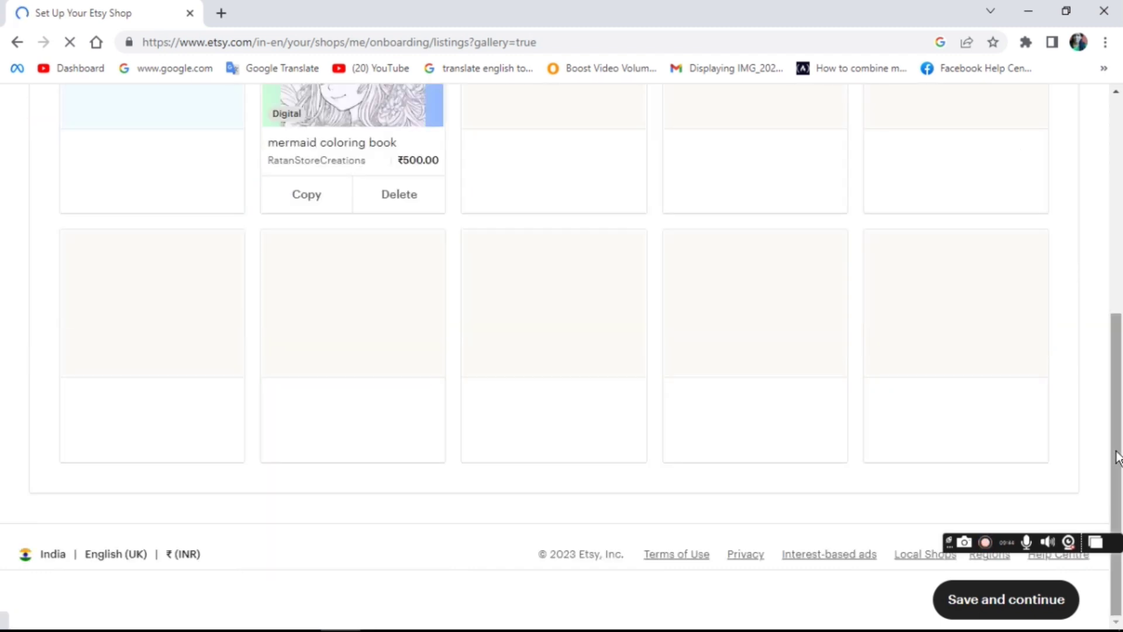
pyautogui.click(1030, 608)
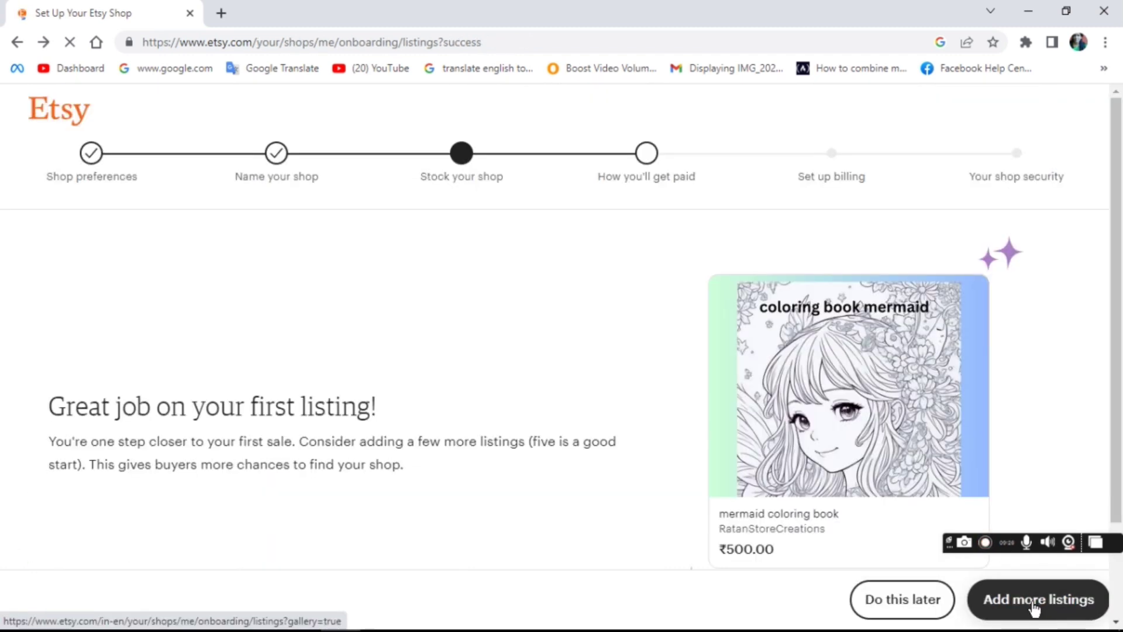